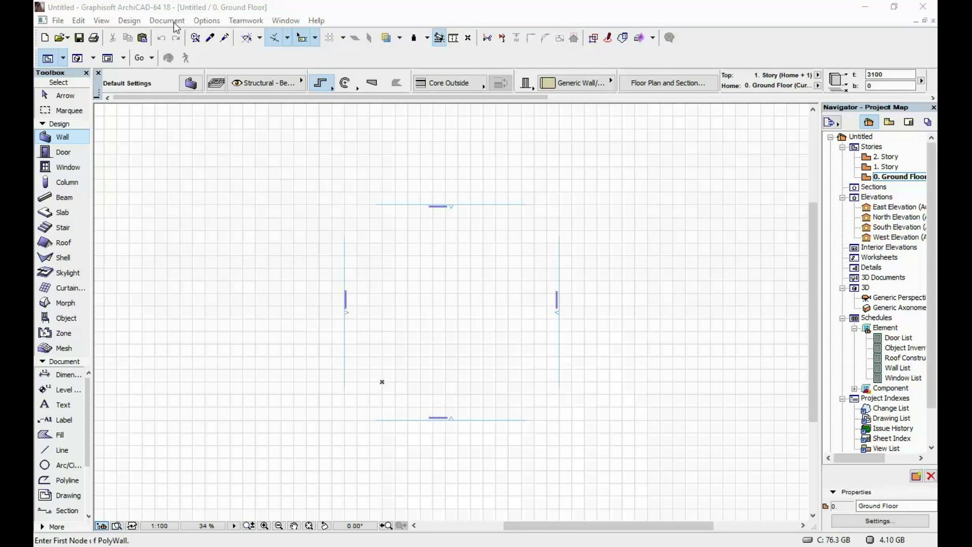
Set the project's model working unit to meter with 3 decimals.
{"action": "left_click", "coordinate": [202, 20]}
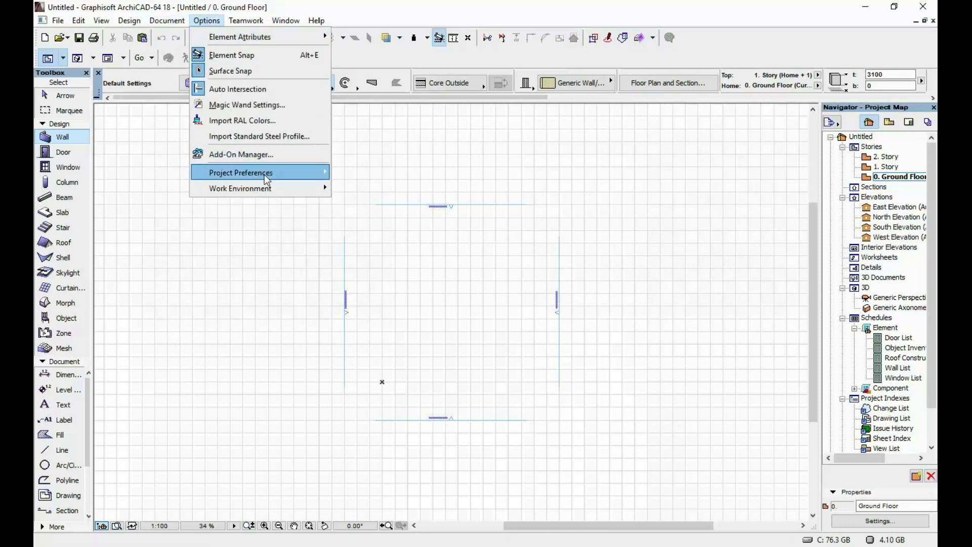
{"action": "mouse_move", "coordinate": [267, 178]}
{"action": "left_click", "coordinate": [397, 172]}
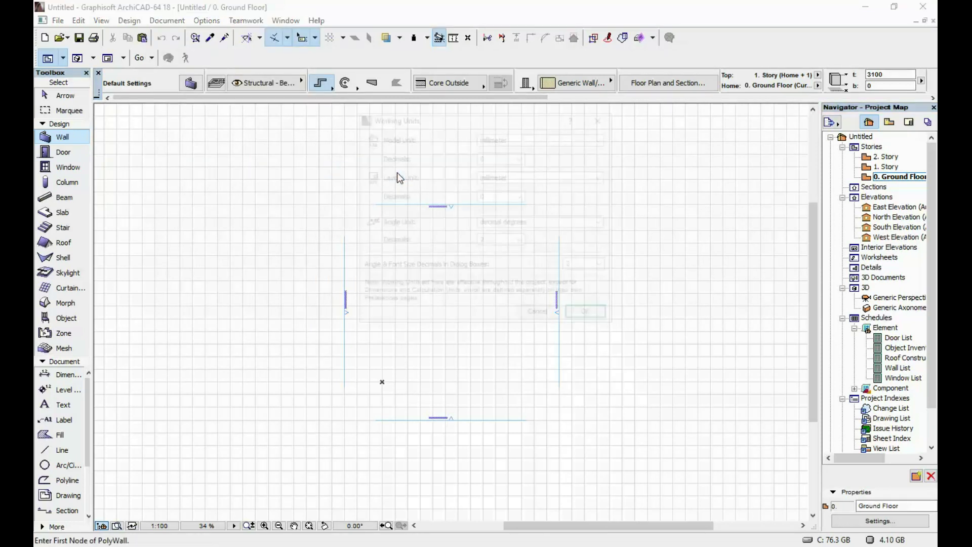
{"action": "left_click", "coordinate": [485, 139]}
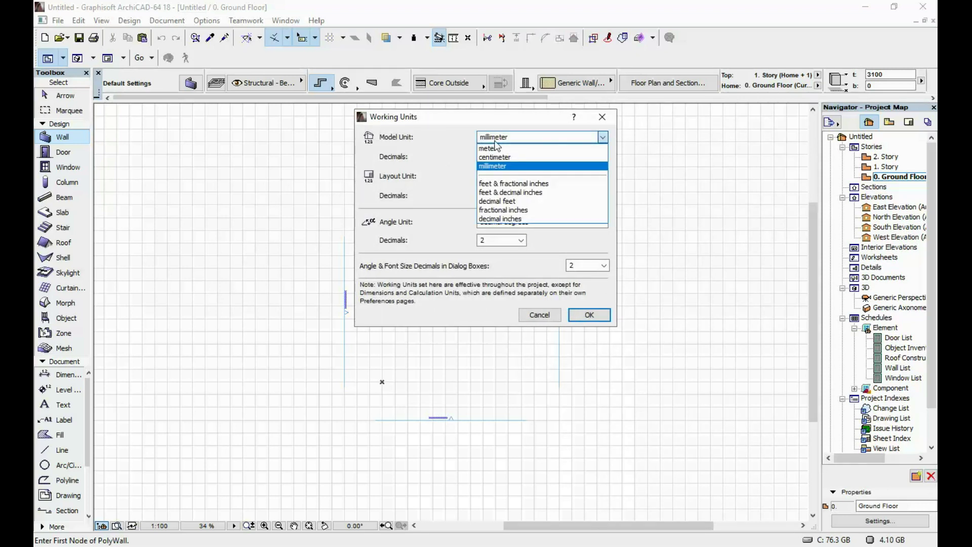
{"action": "left_click", "coordinate": [496, 148]}
{"action": "left_click", "coordinate": [500, 155]}
{"action": "left_click", "coordinate": [490, 195]}
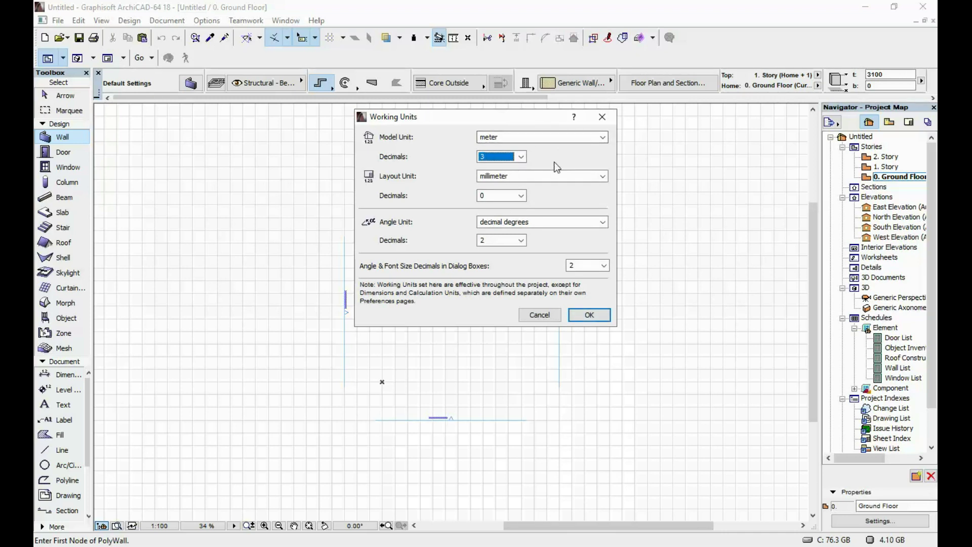
{"action": "left_click", "coordinate": [589, 314]}
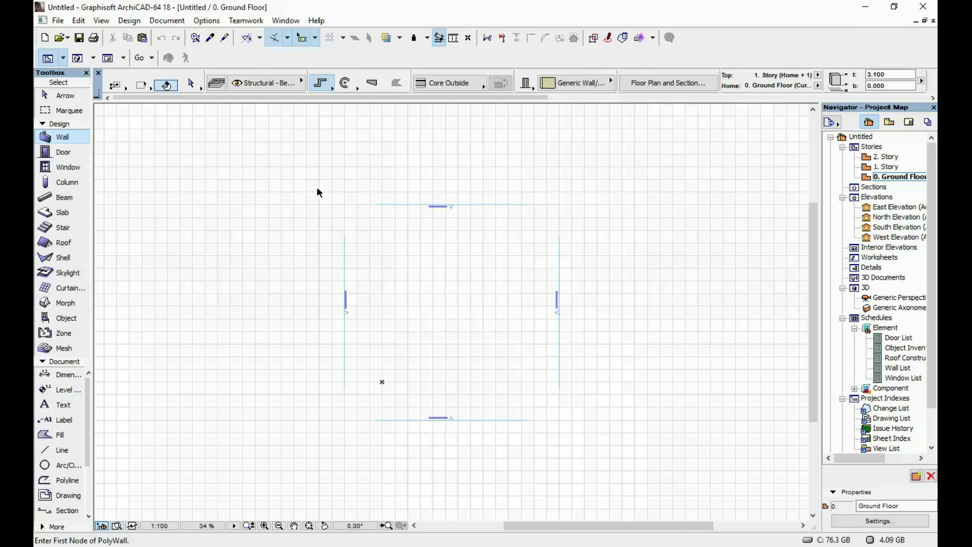
Delete all four elevation markers from the ground floor plan.
{"action": "left_click_drag", "start_coordinate": [318, 188], "coordinate": [643, 462], "text": "shift"}
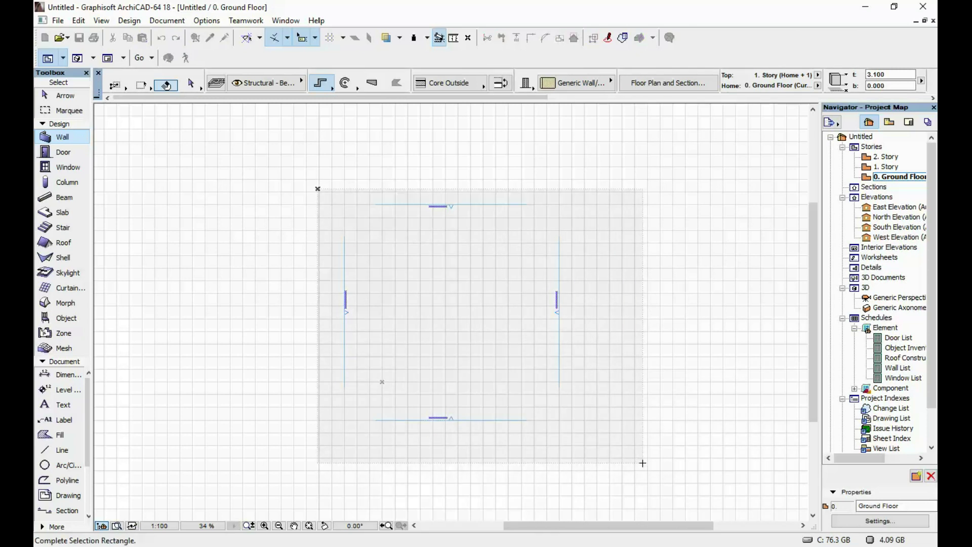
{"action": "left_click", "coordinate": [643, 463], "text": "shift"}
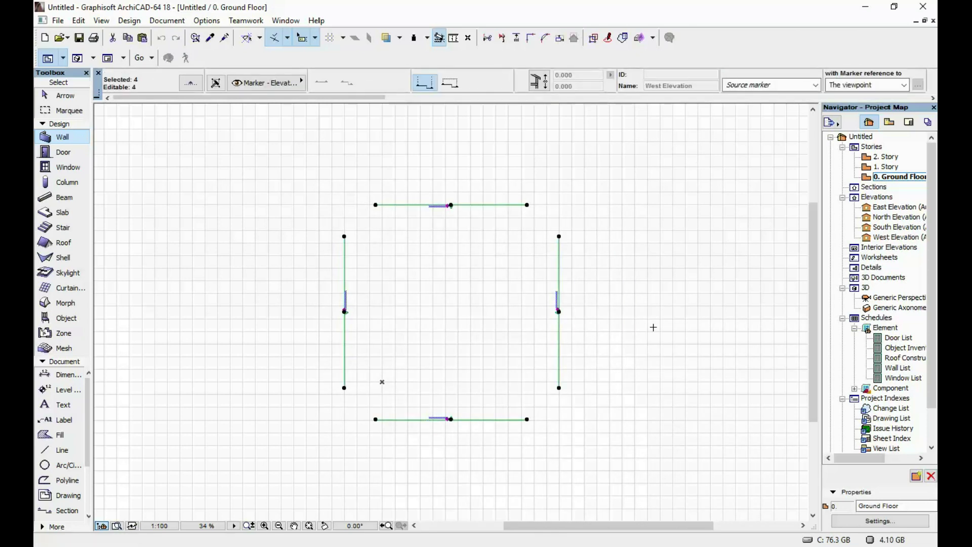
{"action": "key", "text": "Delete"}
{"action": "left_click", "coordinate": [624, 205]}
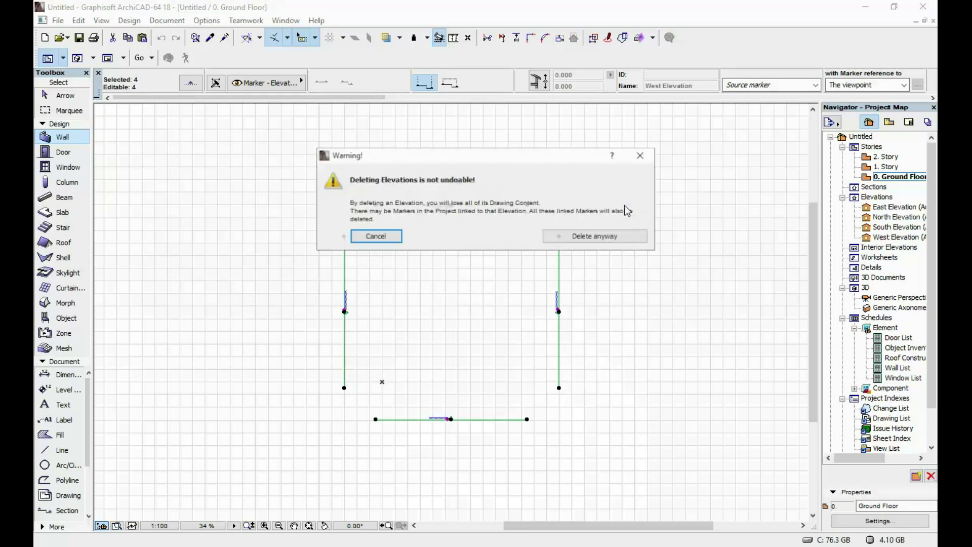
{"action": "left_click", "coordinate": [621, 234]}
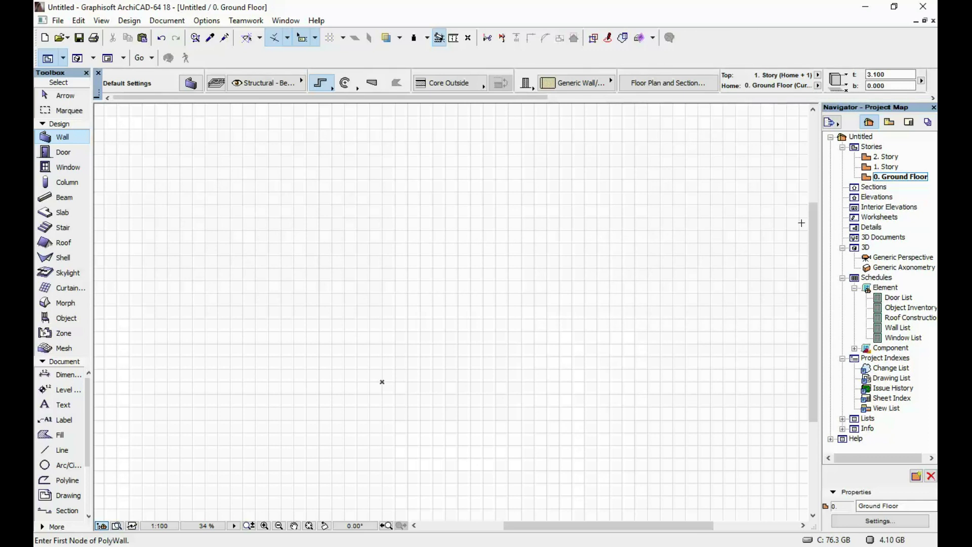
Open the story settings and set the Ground Floor's height to next to 2.8 m.
{"action": "right_click", "coordinate": [870, 147]}
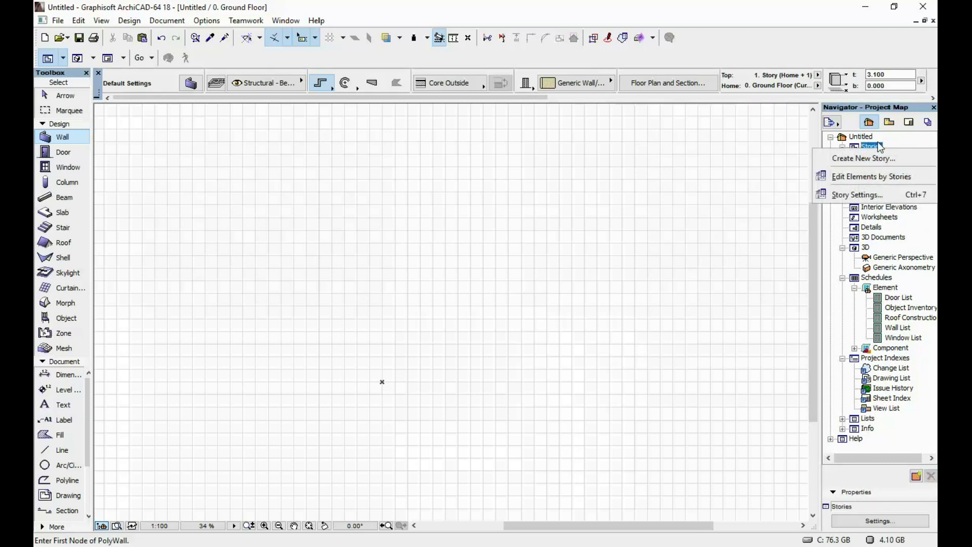
{"action": "left_click", "coordinate": [874, 195]}
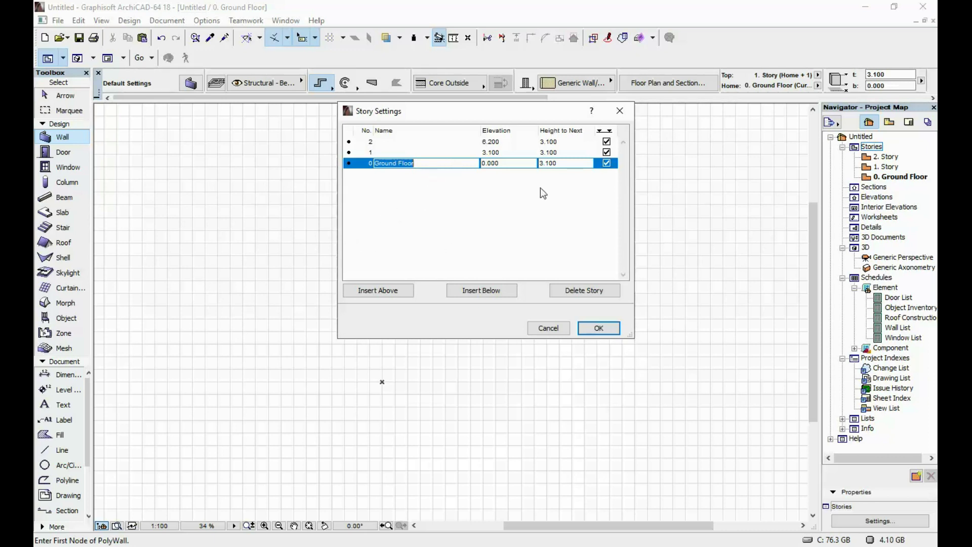
{"action": "left_click", "coordinate": [576, 162]}
{"action": "type", "text": "2.8"}
Name story 1 "Second floor" and set its height to next to 2.8 m.
{"action": "left_click", "coordinate": [391, 150]}
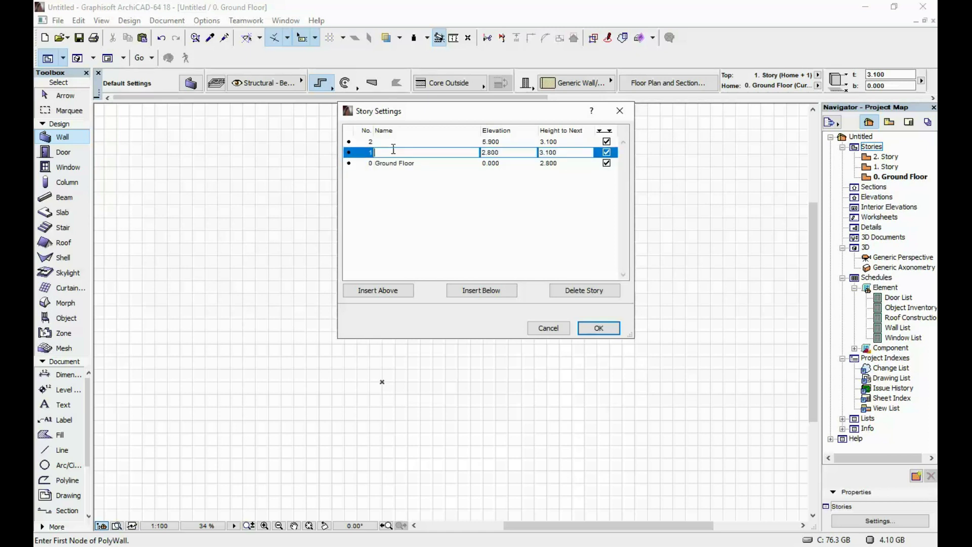
{"action": "type", "text": "Second floor"}
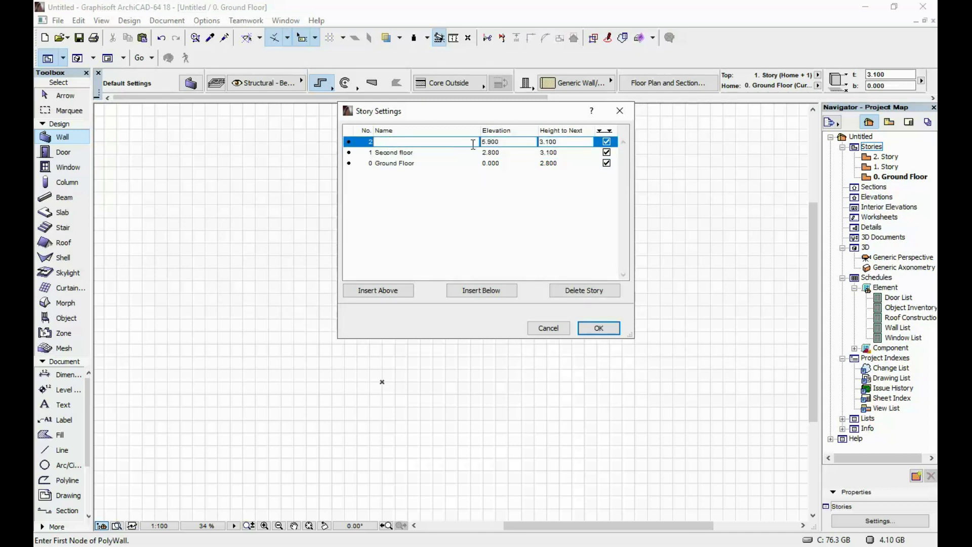
{"action": "left_click", "coordinate": [559, 152]}
{"action": "type", "text": "2"}
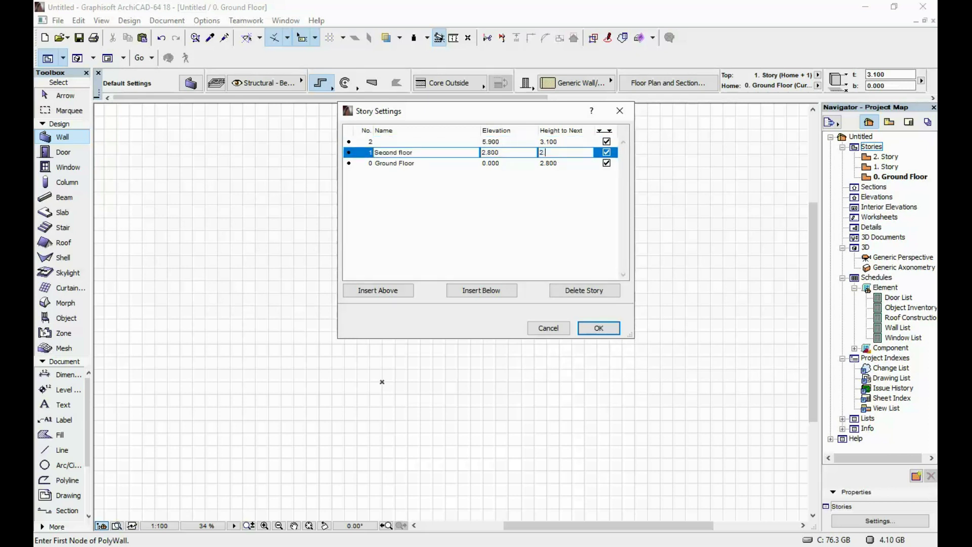
{"action": "type", "text": ".8"}
Name story 2 "Roof" and set its height to next to 5.000 m.
{"action": "left_click", "coordinate": [433, 142]}
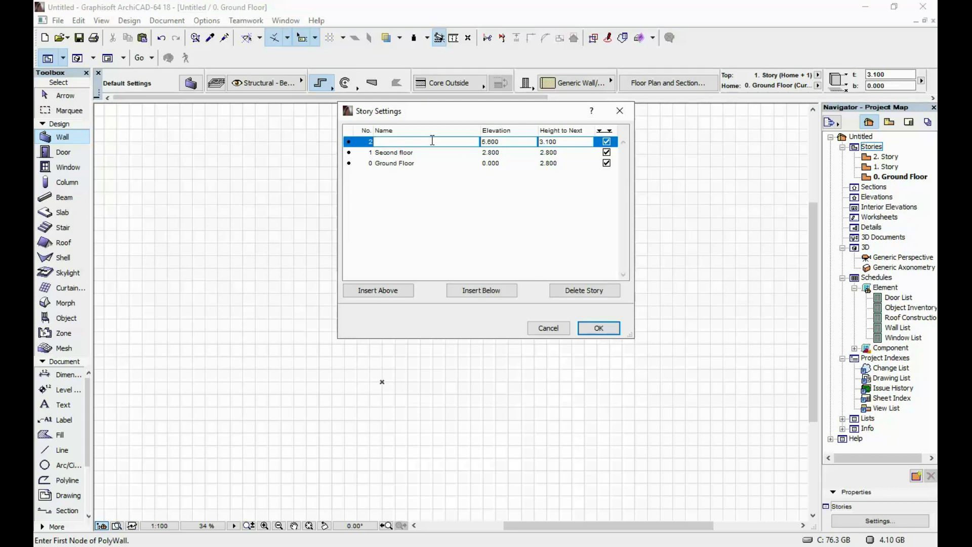
{"action": "type", "text": "Thir"}
{"action": "key", "text": "BackSpace"}
{"action": "key", "text": "BackSpace"}
{"action": "key", "text": "BackSpace"}
{"action": "key", "text": "BackSpace"}
{"action": "type", "text": "Roof"}
{"action": "left_click_drag", "start_coordinate": [562, 142], "coordinate": [528, 142]}
{"action": "type", "text": "5.000"}
{"action": "key", "text": "Tab"}
Insert a story above the Ground Floor and name it "slabs over gound floor".
{"action": "left_click", "coordinate": [389, 162]}
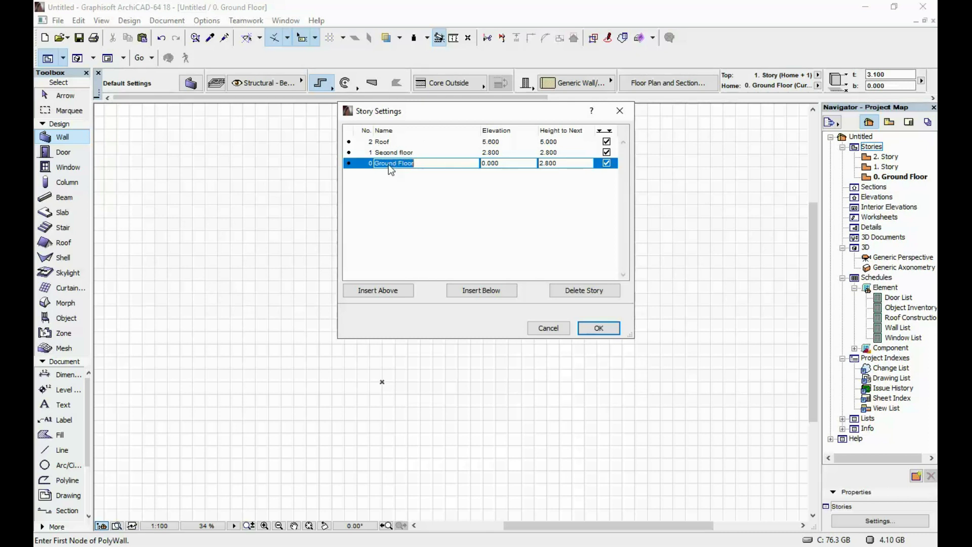
{"action": "left_click", "coordinate": [414, 163]}
{"action": "left_click", "coordinate": [398, 289]}
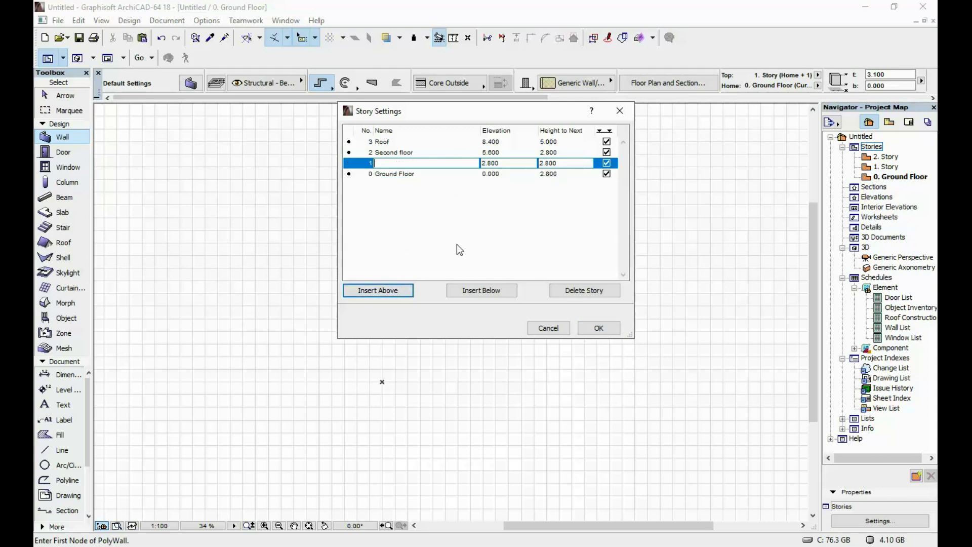
{"action": "type", "text": "slabs over gound floor"}
Insert a story above the Second floor and name it "slabs over second floor".
{"action": "left_click", "coordinate": [435, 151]}
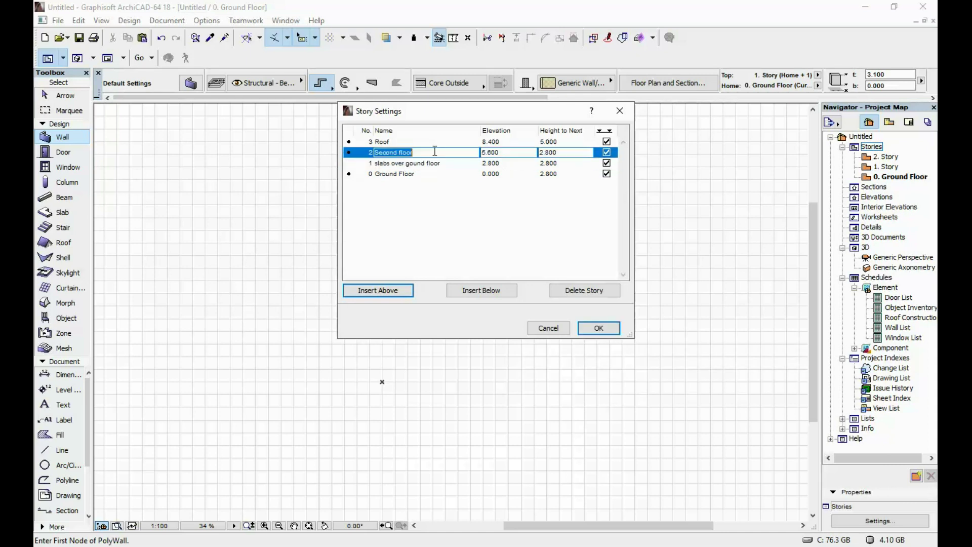
{"action": "left_click", "coordinate": [380, 290]}
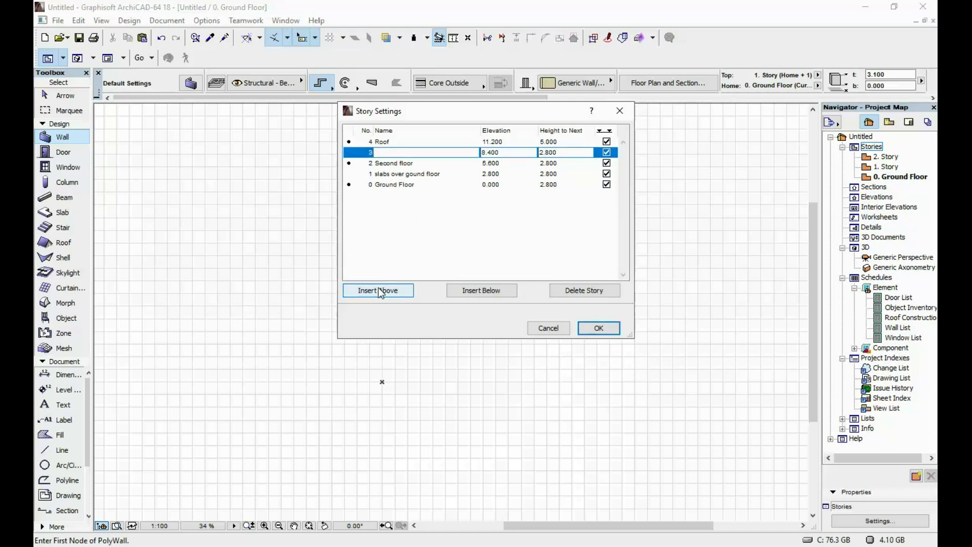
{"action": "type", "text": "slabs over second floor"}
Set the height to next of the "slabs over gound floor" story to 0.25 m.
{"action": "left_click", "coordinate": [452, 174]}
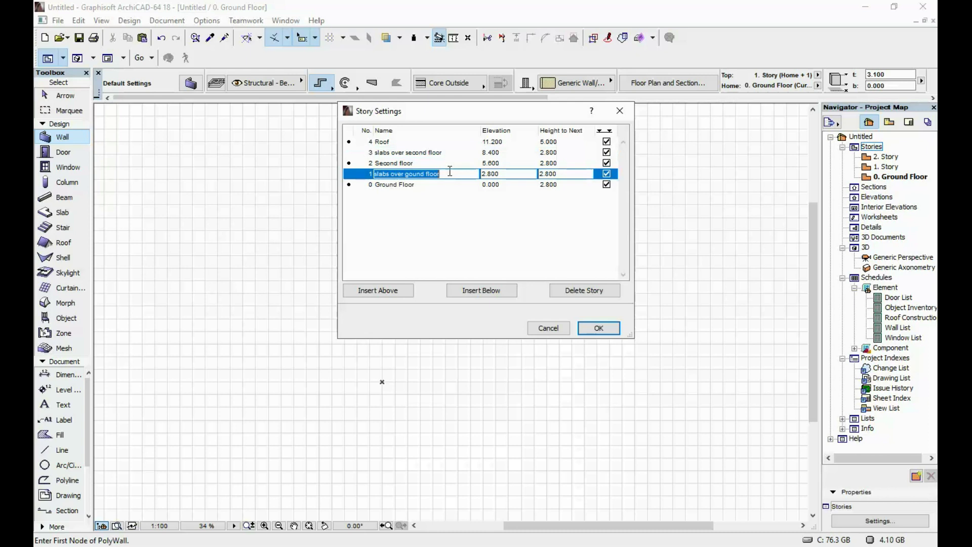
{"action": "left_click", "coordinate": [545, 173]}
{"action": "type", "text": "0.25"}
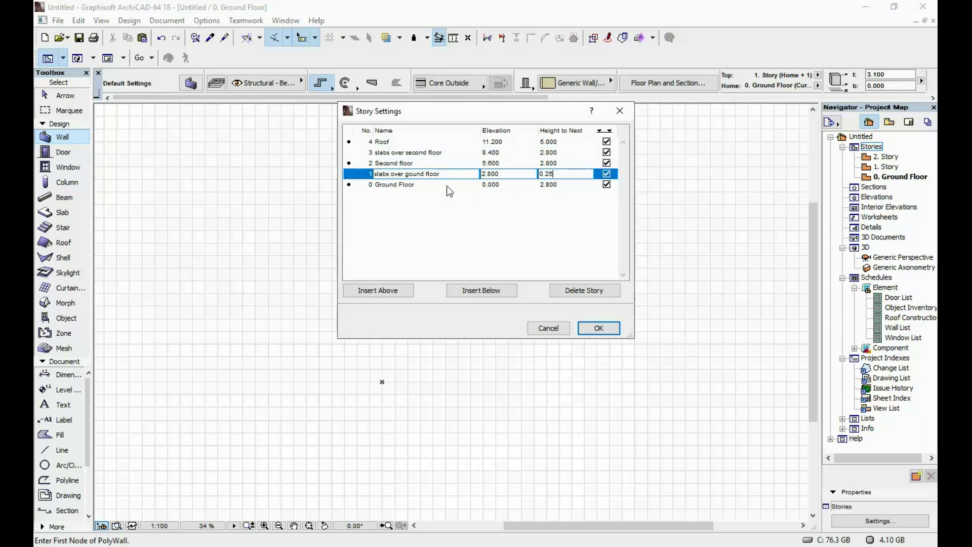
{"action": "key", "text": "Tab"}
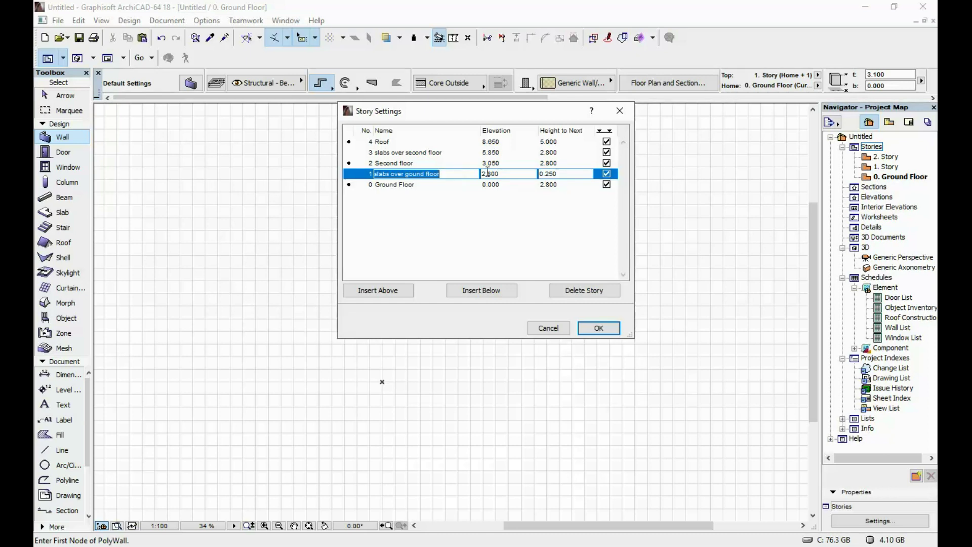
Set the height to next of the "slabs over second floor" story to 0.20 m.
{"action": "left_click", "coordinate": [567, 152]}
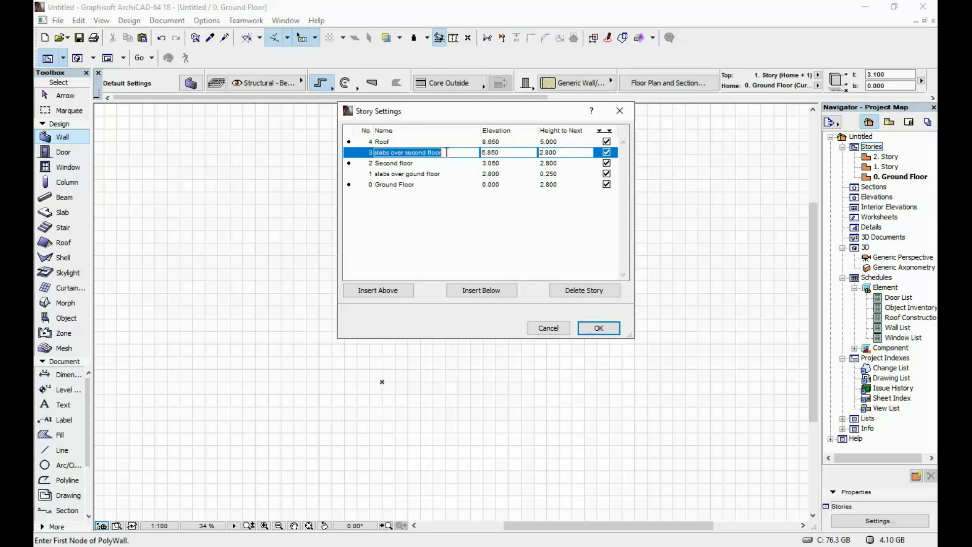
{"action": "type", "text": "0.2"}
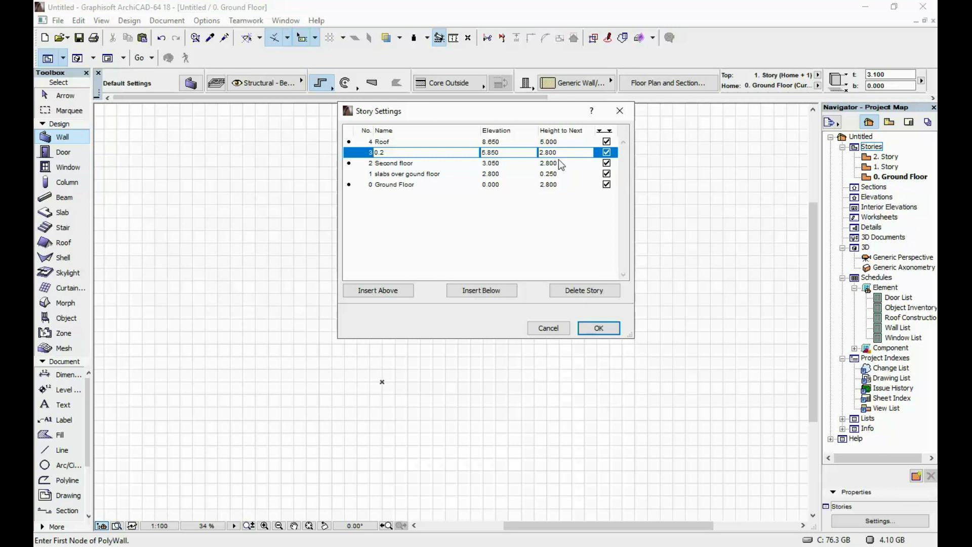
{"action": "left_click_drag", "start_coordinate": [410, 158], "coordinate": [370, 158]}
{"action": "type", "text": "slabs over second floor"}
{"action": "left_click_drag", "start_coordinate": [567, 152], "coordinate": [500, 145]}
{"action": "type", "text": "0.20"}
{"action": "key", "text": "Tab"}
{"action": "left_click", "coordinate": [408, 203]}
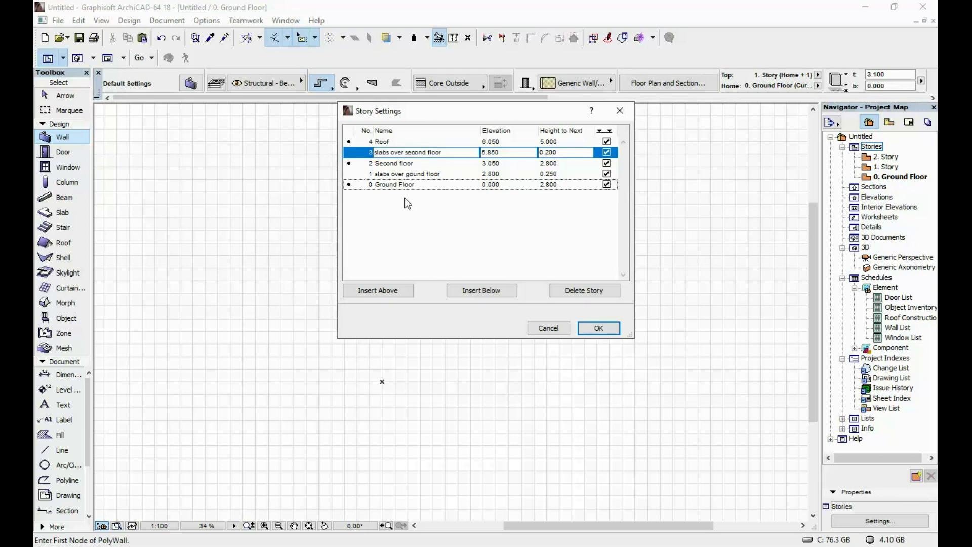
Insert a story below the Ground Floor named "elevations" with a height to next of 0.300 m.
{"action": "left_click", "coordinate": [433, 187]}
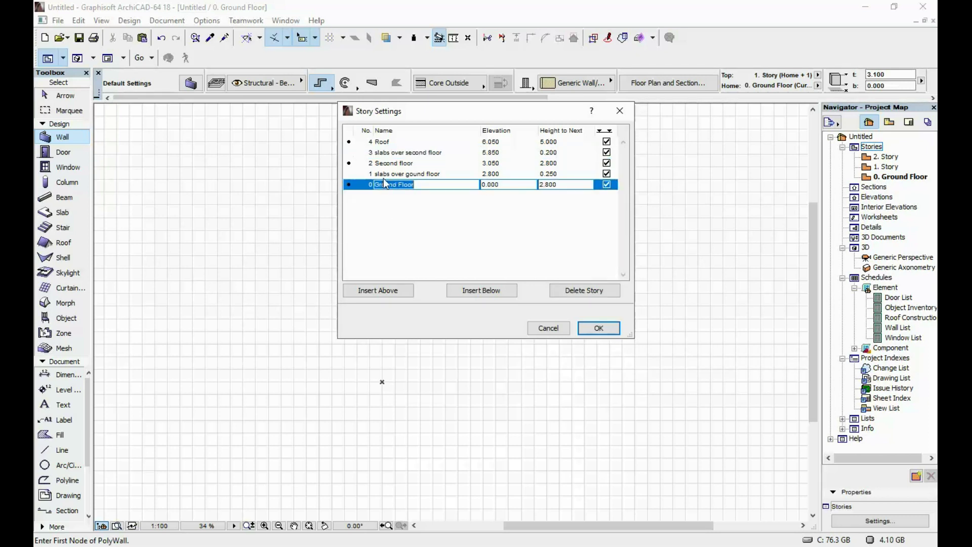
{"action": "left_click", "coordinate": [476, 293]}
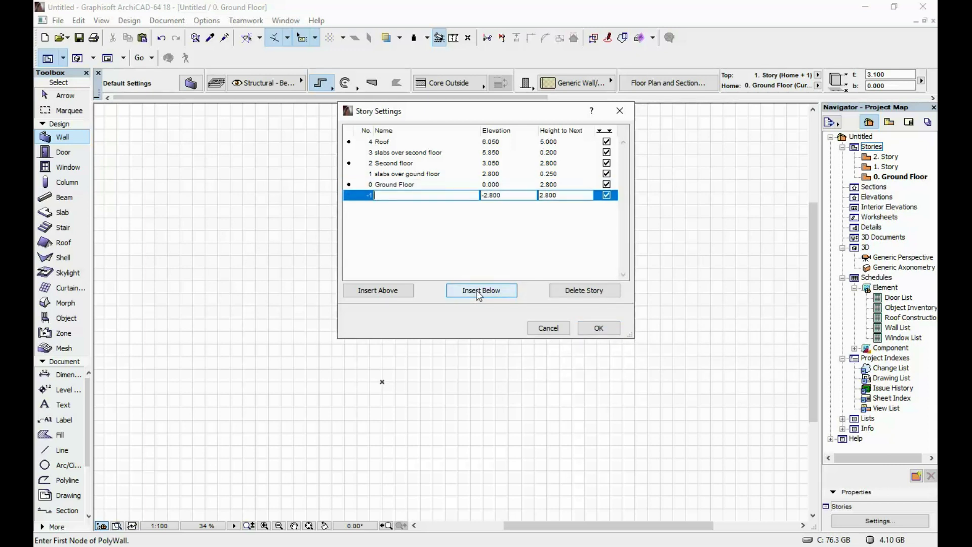
{"action": "type", "text": "elevations"}
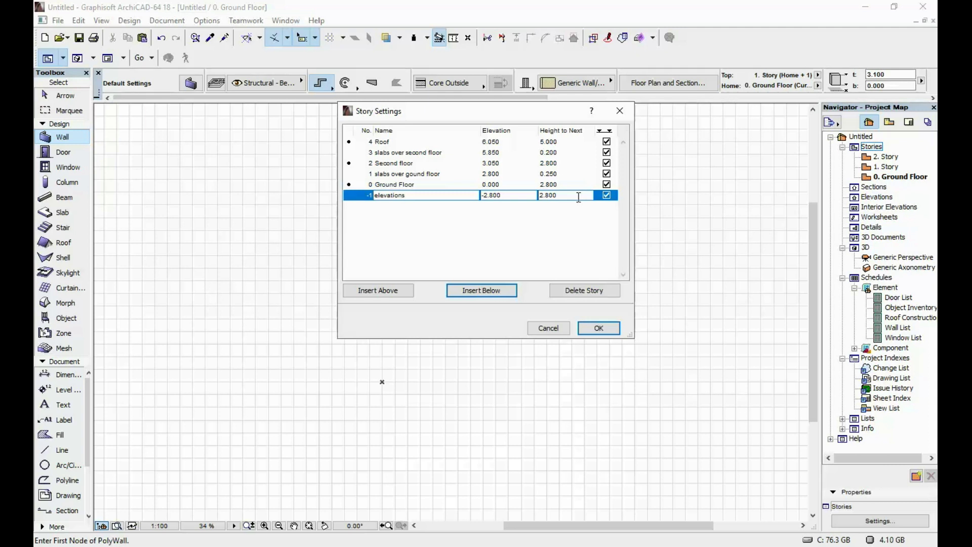
{"action": "left_click", "coordinate": [562, 196]}
{"action": "left_click_drag", "start_coordinate": [561, 197], "coordinate": [537, 196]}
{"action": "type", "text": "0."}
{"action": "left_click", "coordinate": [464, 214]}
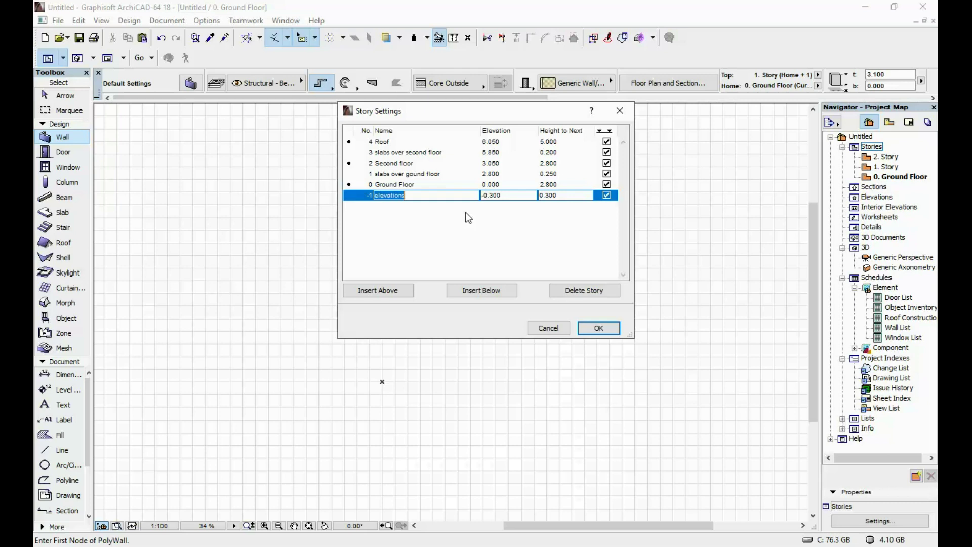
Insert a story below "elevations" and name it "terrain".
{"action": "left_click", "coordinate": [493, 296]}
{"action": "type", "text": "terra"}
{"action": "key", "text": "BackSpace"}
{"action": "type", "text": "rain"}
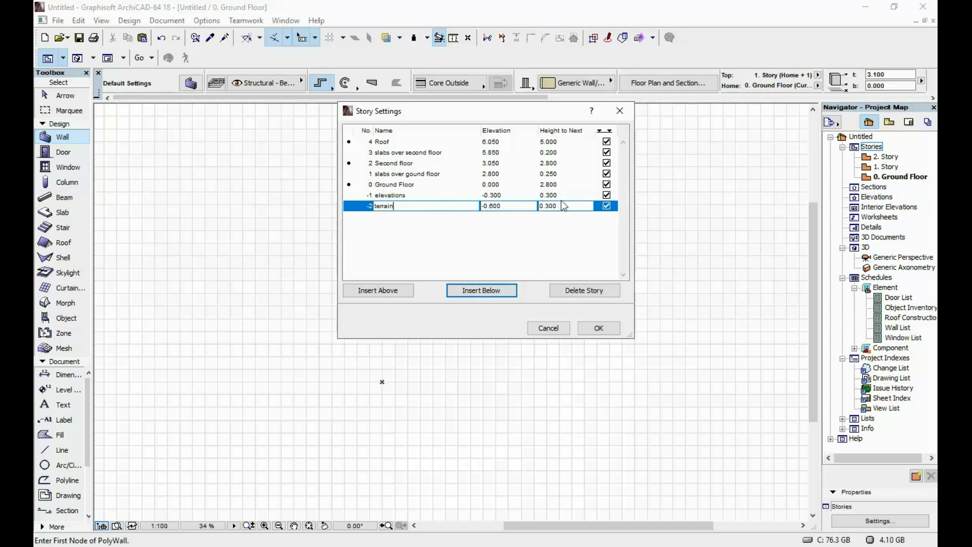
Set the terrain story's height to next to 5.00 m and apply the story settings.
{"action": "left_click", "coordinate": [522, 205]}
{"action": "type", "text": "5"}
{"action": "key", "text": "BackSpace"}
{"action": "key", "text": "Tab"}
{"action": "type", "text": "5.00"}
{"action": "key", "text": "Tab"}
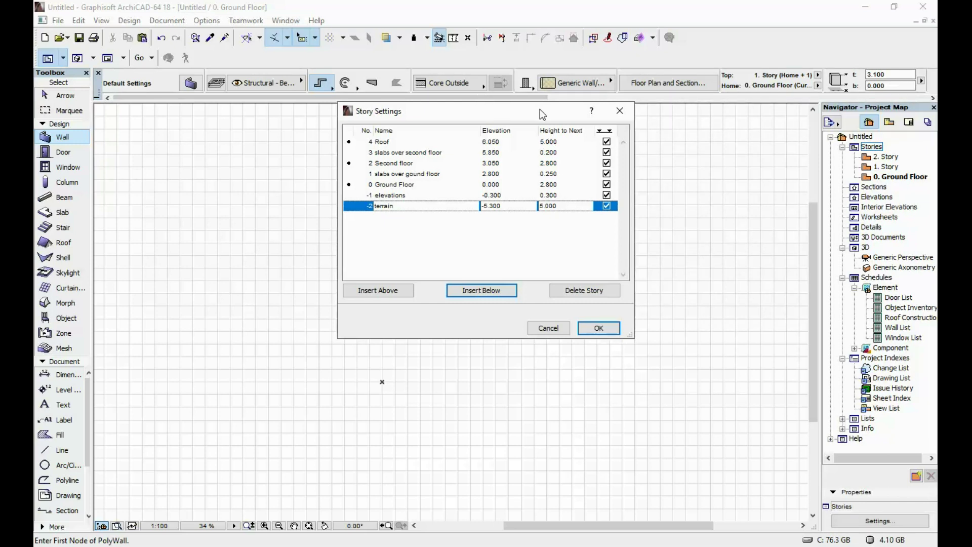
{"action": "left_click_drag", "start_coordinate": [539, 108], "coordinate": [532, 133]}
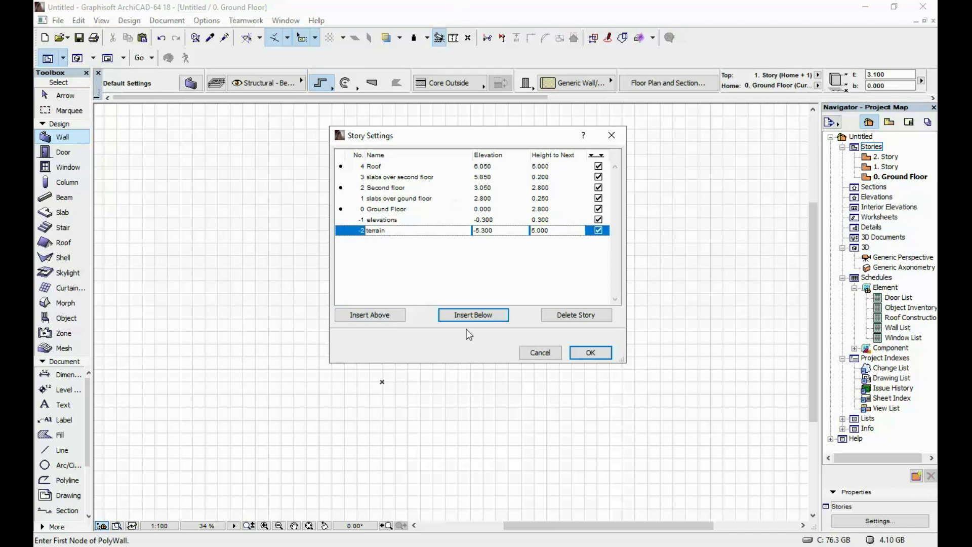
{"action": "left_click", "coordinate": [590, 352]}
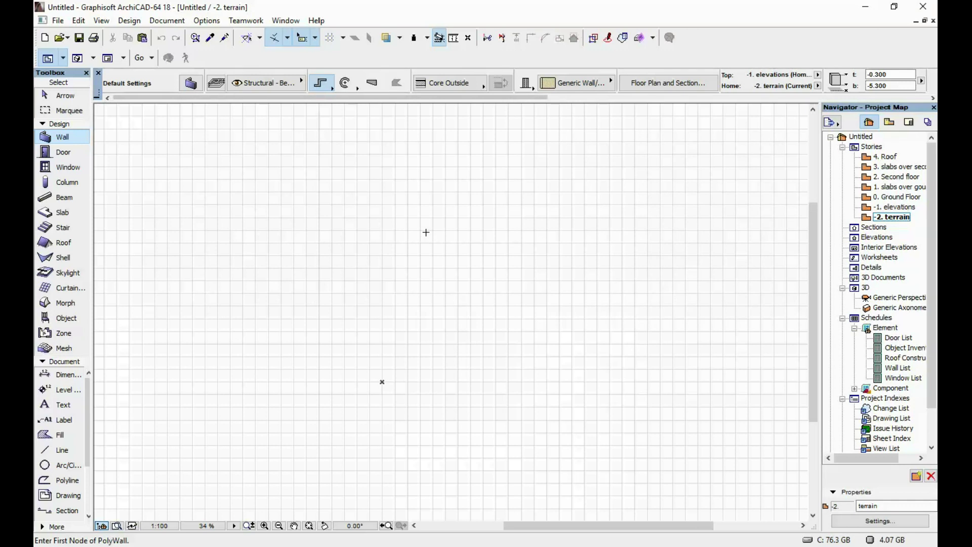
Draw a short vertical test wall on the terrain story with the default Generic Wall/Shell composite.
{"action": "middle_click_drag", "start_coordinate": [506, 278], "coordinate": [434, 265]}
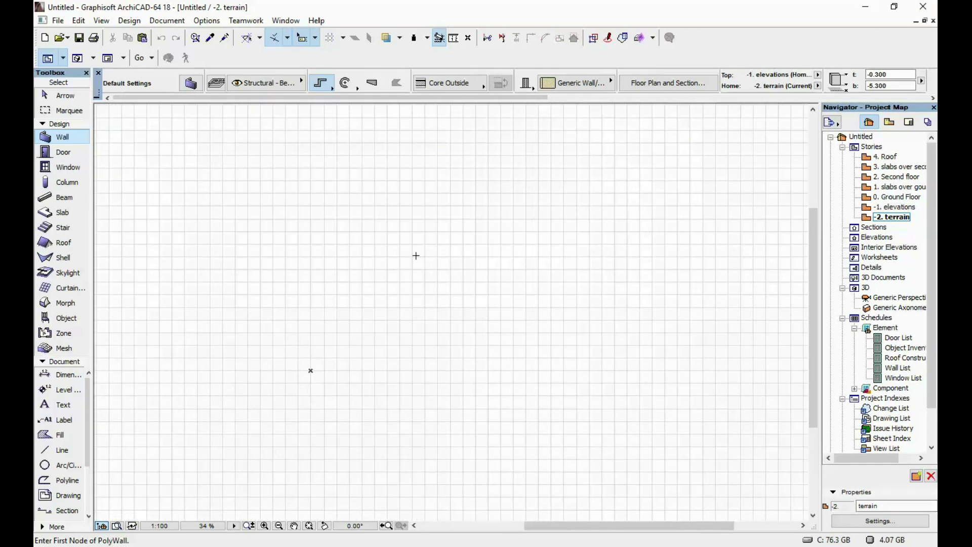
{"action": "left_click", "coordinate": [408, 355]}
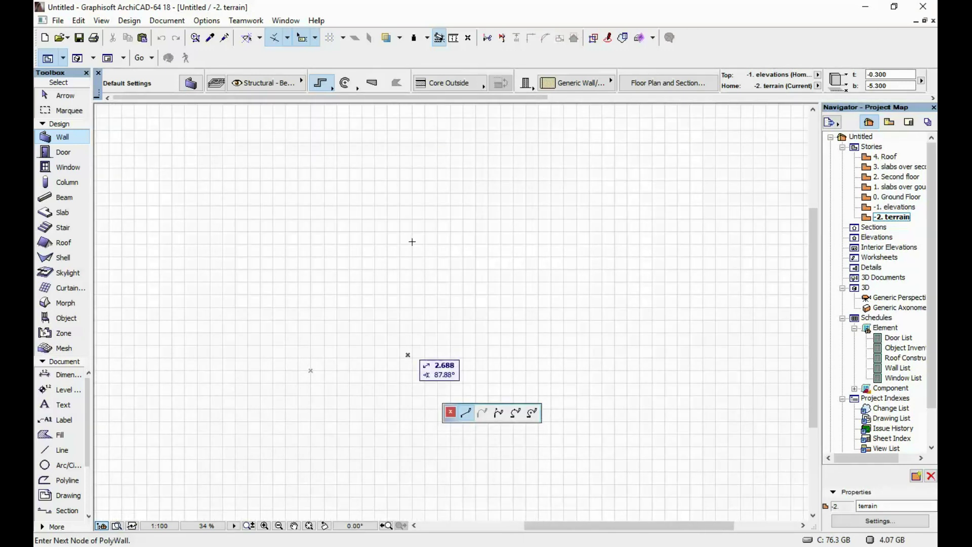
{"action": "scroll", "coordinate": [444, 349], "scroll_direction": "up", "scroll_amount": 3}
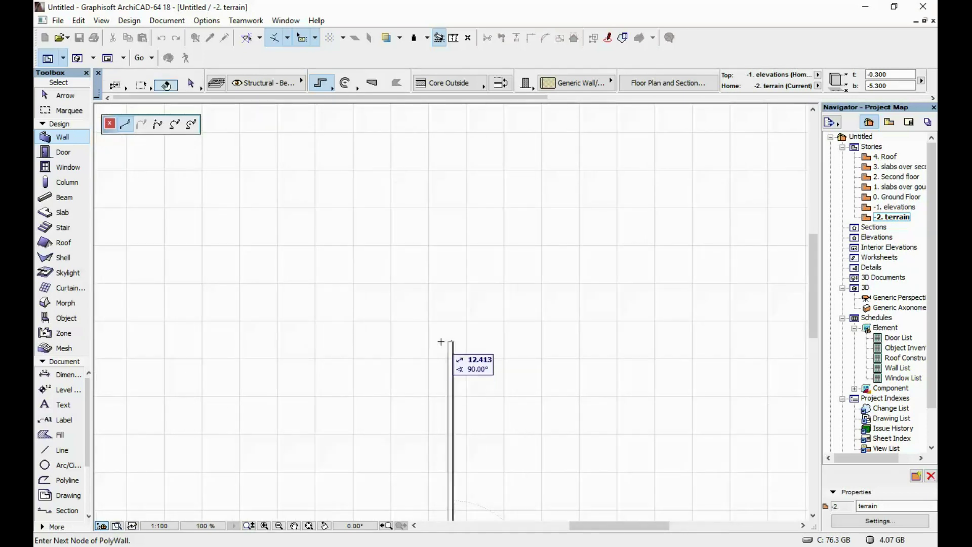
{"action": "scroll", "coordinate": [527, 255], "scroll_direction": "down", "scroll_amount": 3}
{"action": "scroll", "coordinate": [525, 264], "scroll_direction": "up", "scroll_amount": 2}
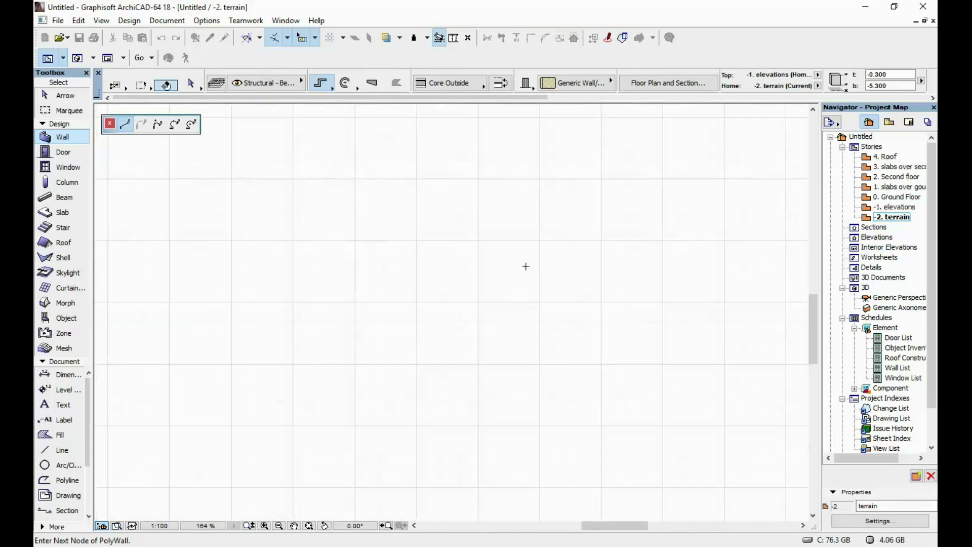
{"action": "scroll", "coordinate": [523, 263], "scroll_direction": "up", "scroll_amount": 2}
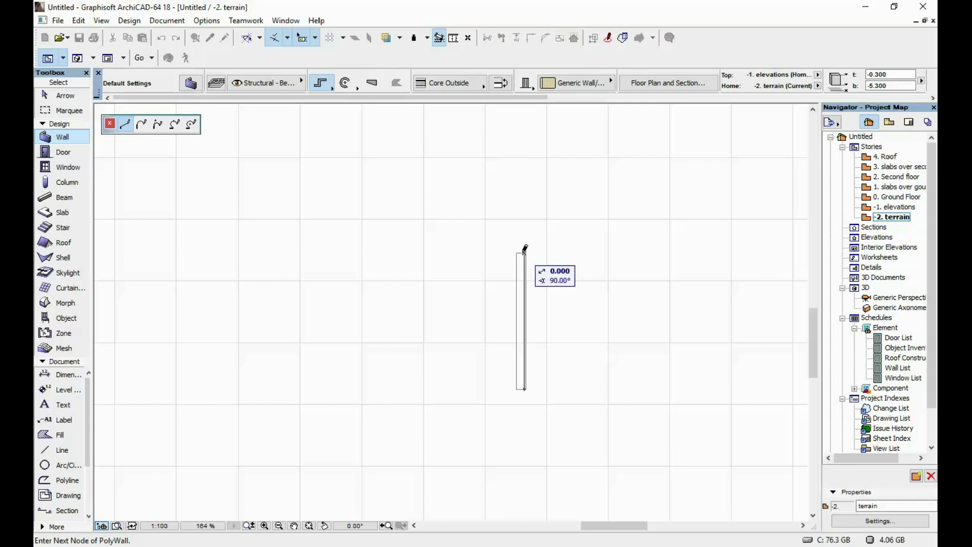
{"action": "double_click", "coordinate": [522, 253]}
{"action": "scroll", "coordinate": [524, 259], "scroll_direction": "up", "scroll_amount": 2}
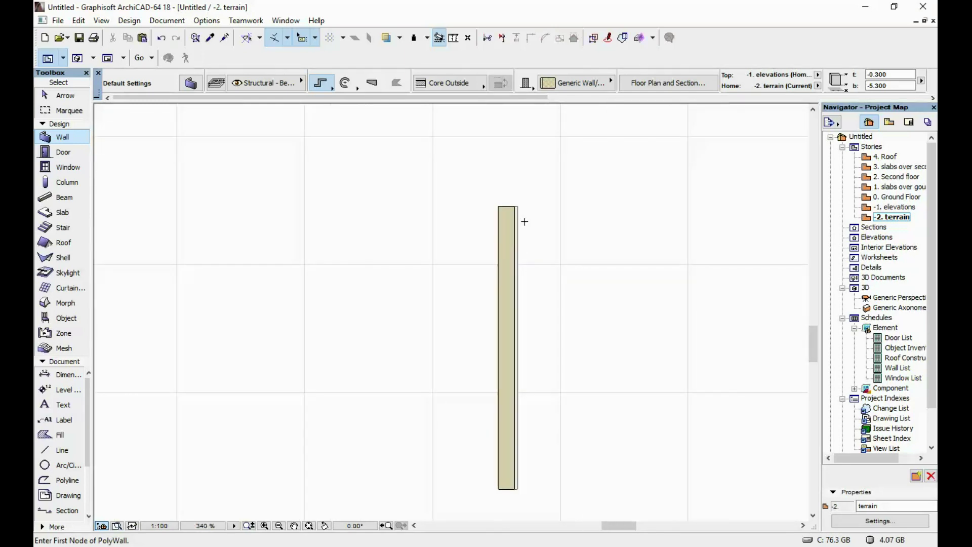
Switch the pen set for model views to "11 ArchiCAD 9".
{"action": "scroll", "coordinate": [547, 228], "scroll_direction": "up", "scroll_amount": 3}
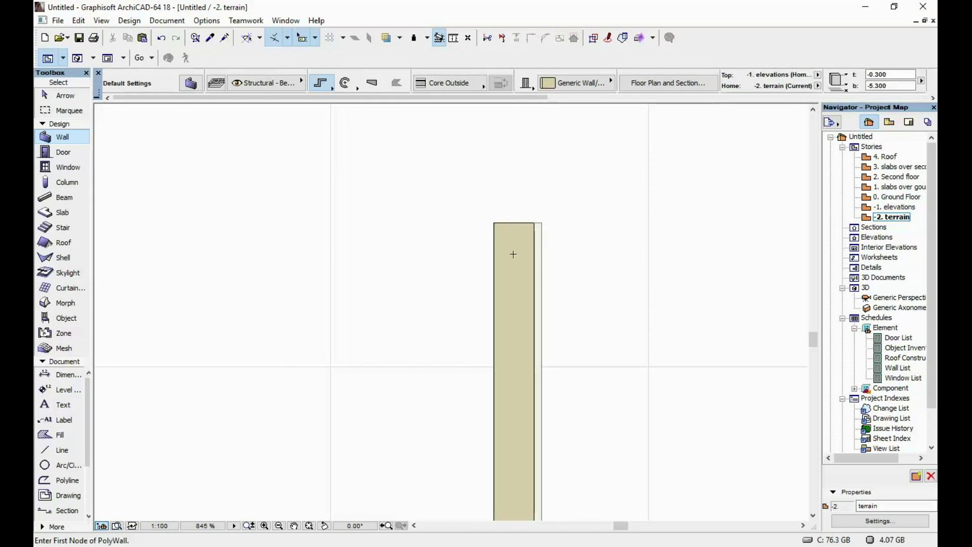
{"action": "scroll", "coordinate": [329, 117], "scroll_direction": "down", "scroll_amount": 2}
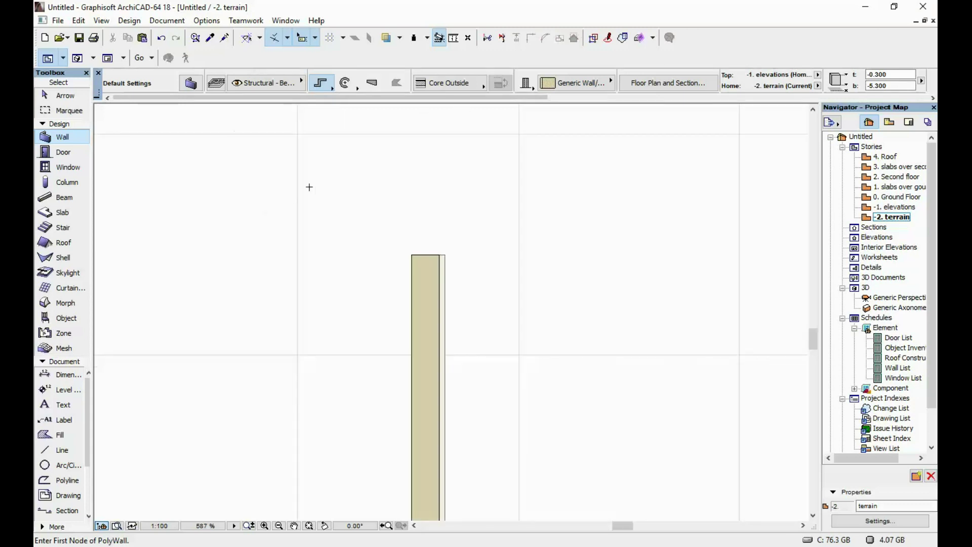
{"action": "middle_click_drag", "start_coordinate": [309, 187], "coordinate": [376, 211]}
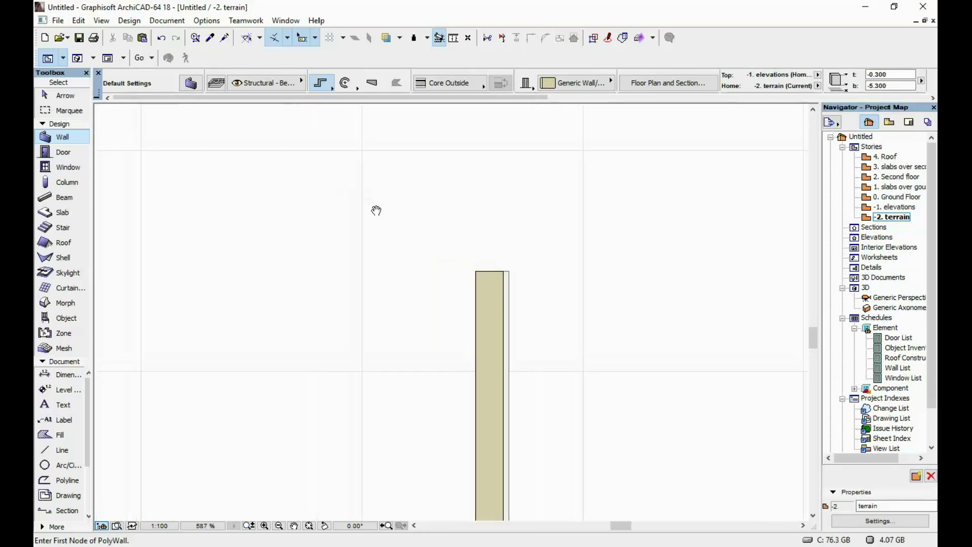
{"action": "left_click", "coordinate": [206, 21]}
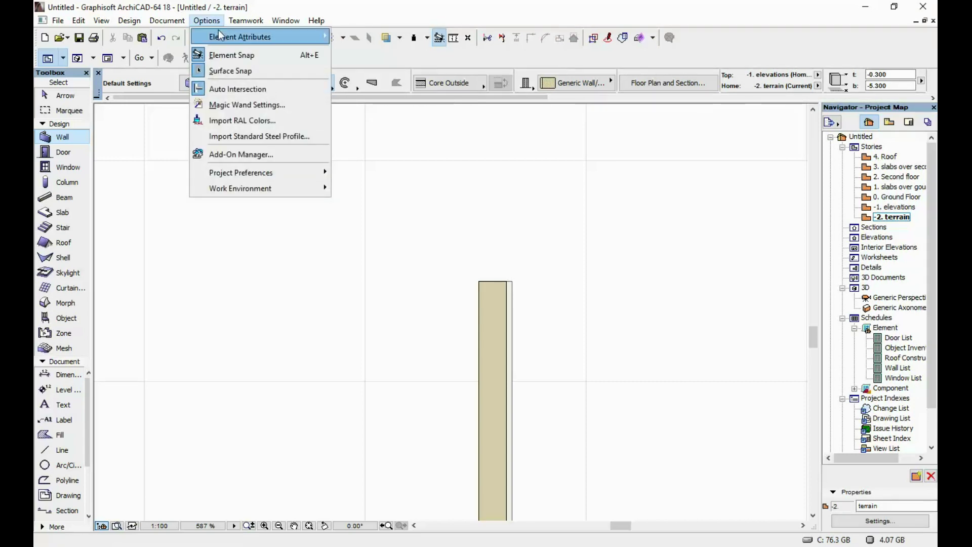
{"action": "mouse_move", "coordinate": [217, 33]}
{"action": "left_click", "coordinate": [384, 117]}
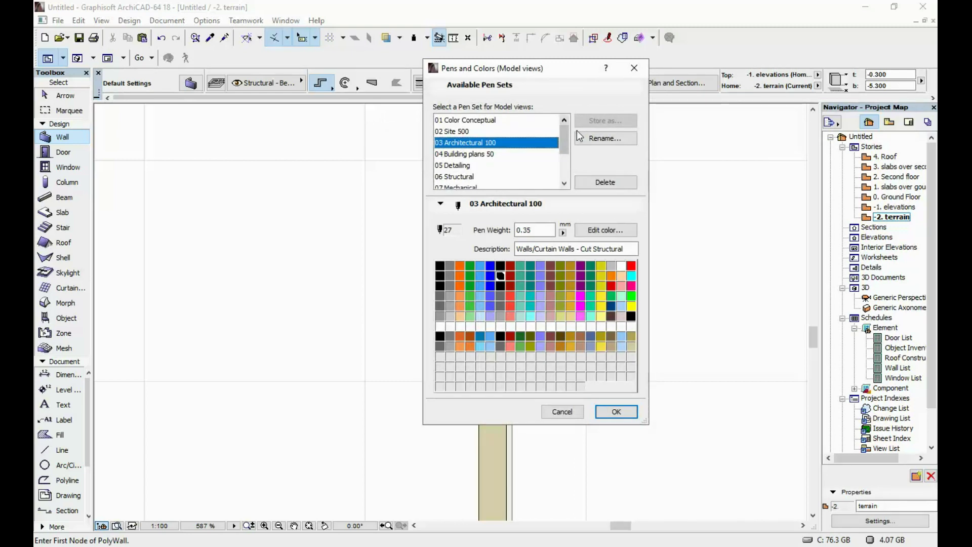
{"action": "left_click_drag", "start_coordinate": [567, 132], "coordinate": [567, 163]}
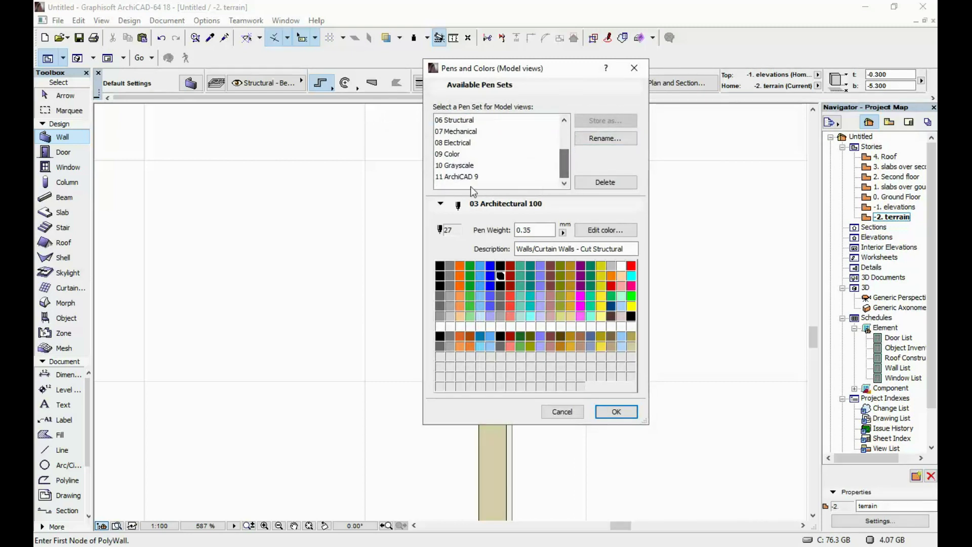
{"action": "left_click", "coordinate": [457, 178]}
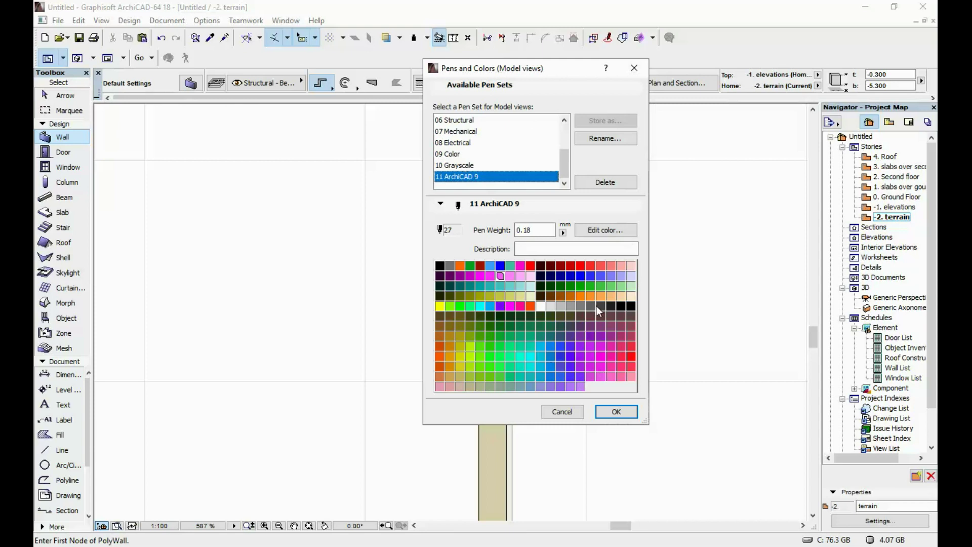
{"action": "left_click", "coordinate": [616, 412]}
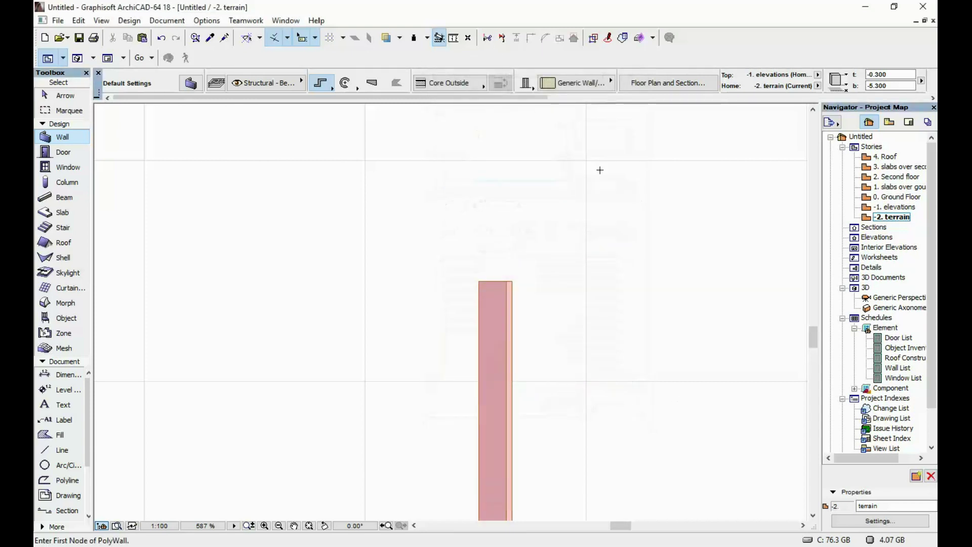
Examine the wall's layers and look through the composites offered for walls, keeping Generic Wall/Shell as the default.
{"action": "scroll", "coordinate": [606, 173], "scroll_direction": "up", "scroll_amount": 5}
{"action": "scroll", "coordinate": [582, 187], "scroll_direction": "down", "scroll_amount": 2}
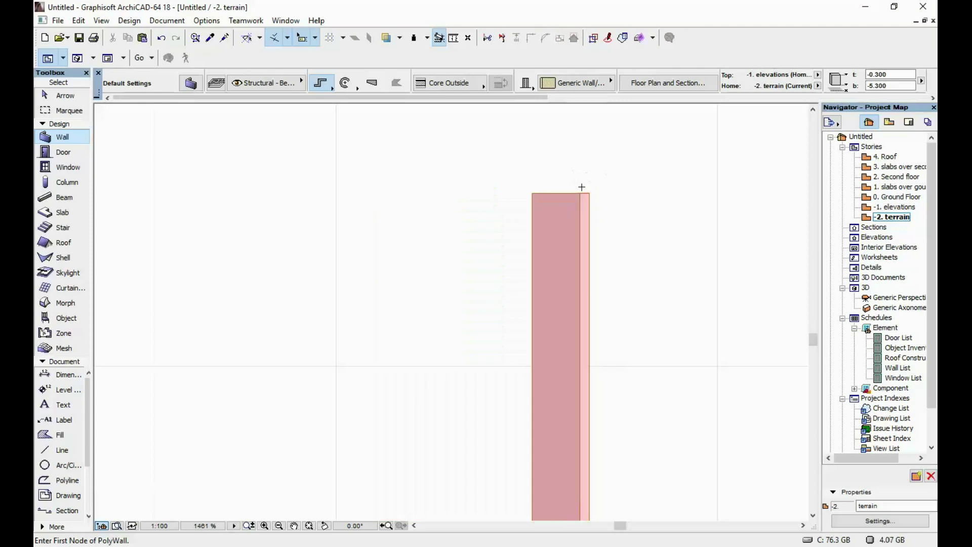
{"action": "scroll", "coordinate": [565, 237], "scroll_direction": "down", "scroll_amount": 2}
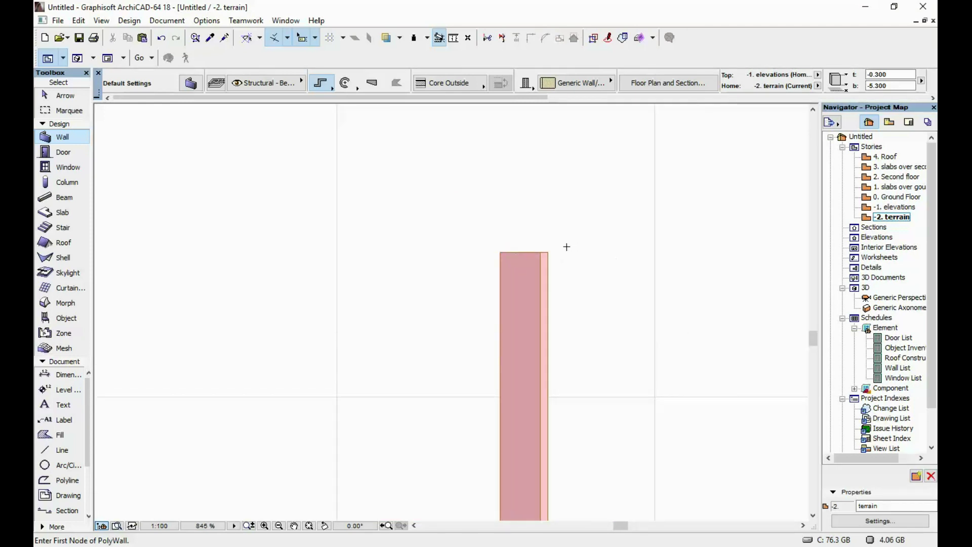
{"action": "scroll", "coordinate": [553, 208], "scroll_direction": "down", "scroll_amount": 1}
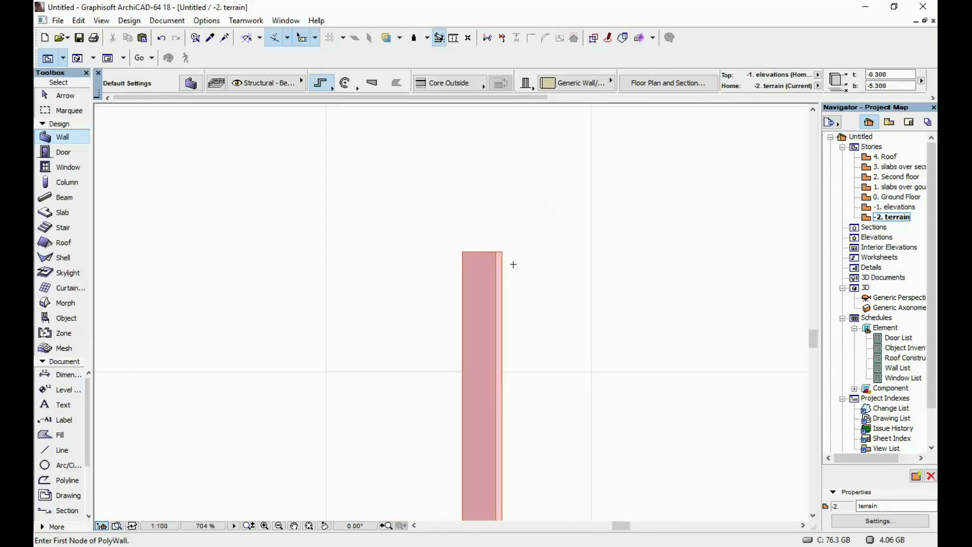
{"action": "scroll", "coordinate": [502, 260], "scroll_direction": "up", "scroll_amount": 3}
{"action": "left_click", "coordinate": [586, 89]}
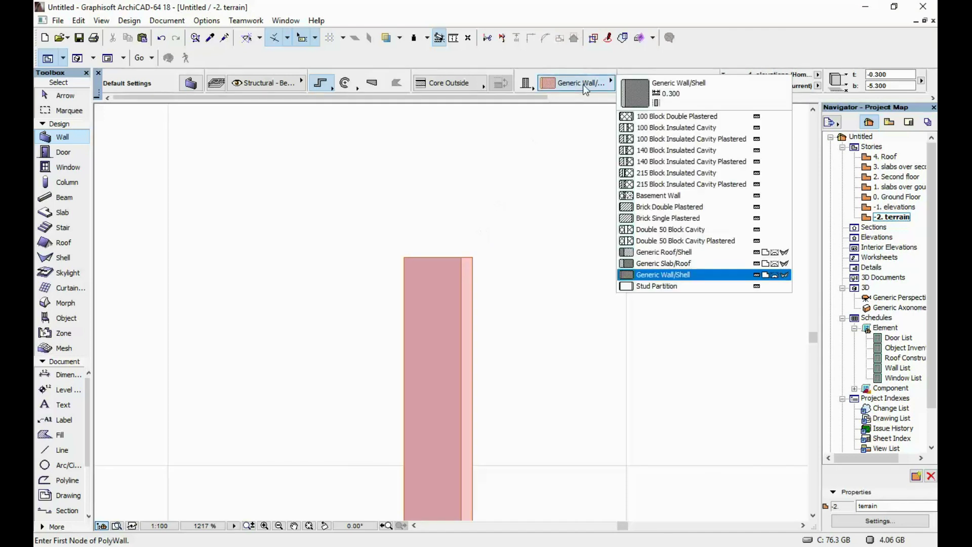
{"action": "left_click", "coordinate": [586, 89]}
{"action": "left_click", "coordinate": [586, 89]}
{"action": "left_click", "coordinate": [681, 196]}
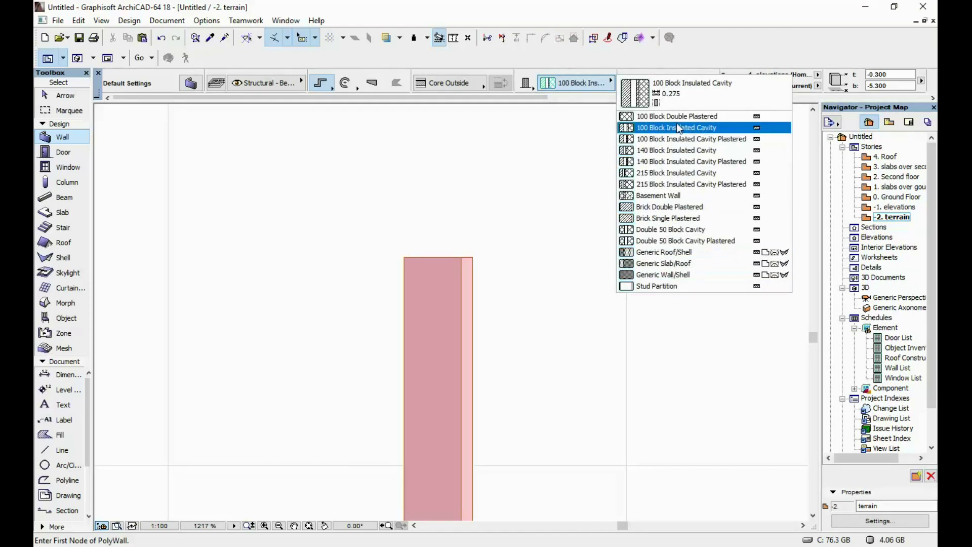
{"action": "left_click", "coordinate": [663, 275]}
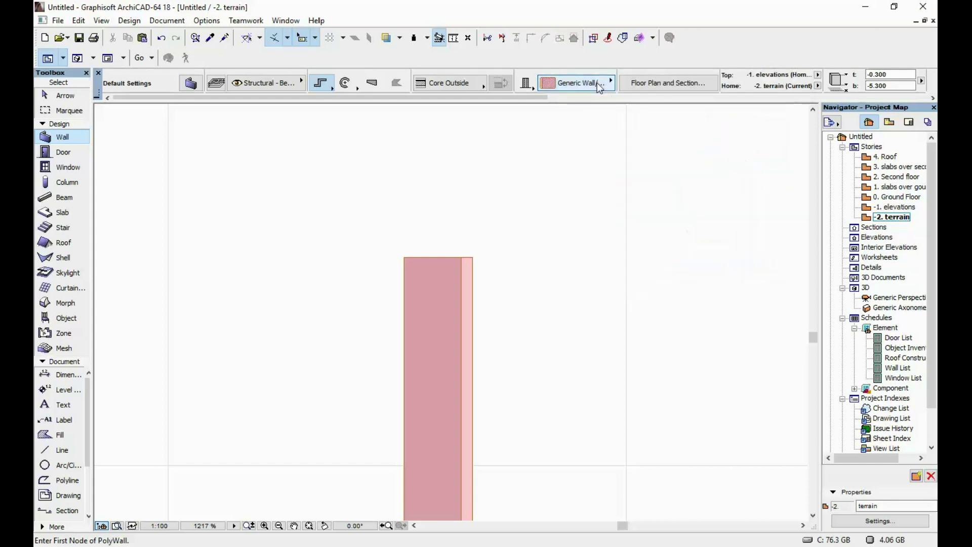
{"action": "left_click", "coordinate": [602, 82]}
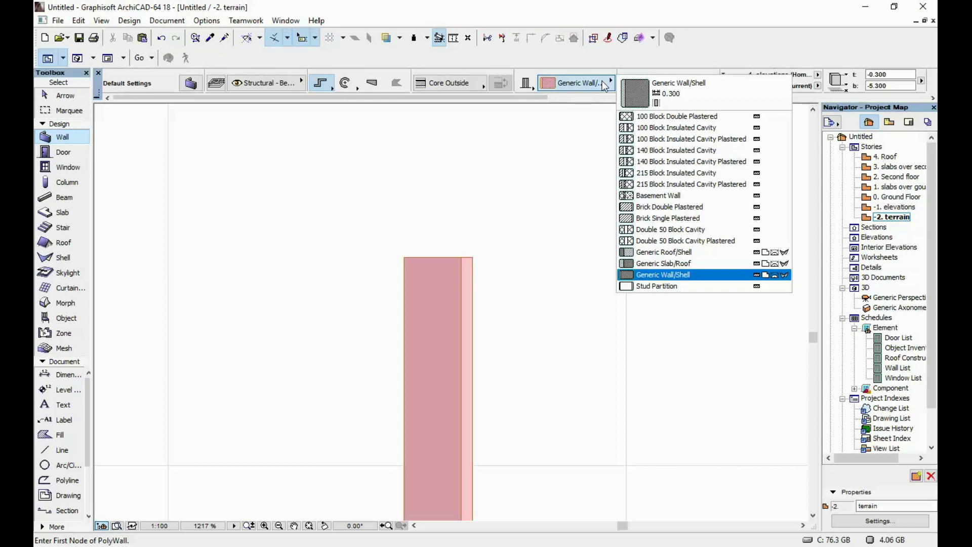
{"action": "key", "text": "Escape"}
{"action": "key", "text": "w"}
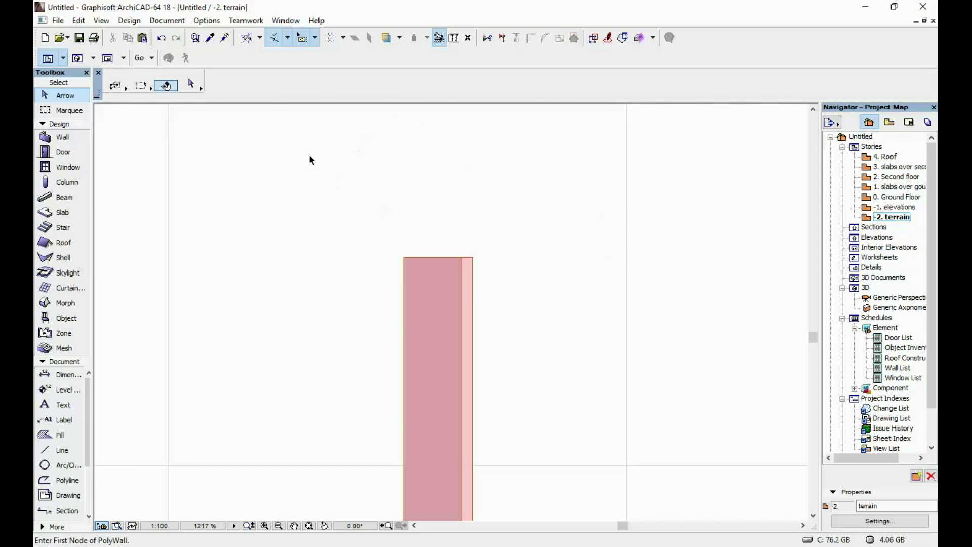
Duplicate the Generic Wall/Shell composite structure under the name "outside wall 35".
{"action": "left_click", "coordinate": [206, 22]}
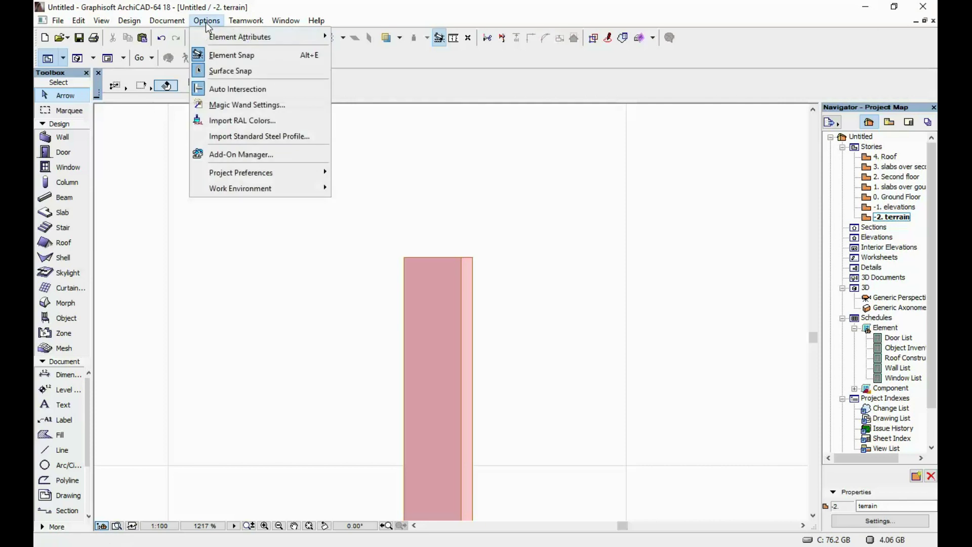
{"action": "mouse_move", "coordinate": [242, 42]}
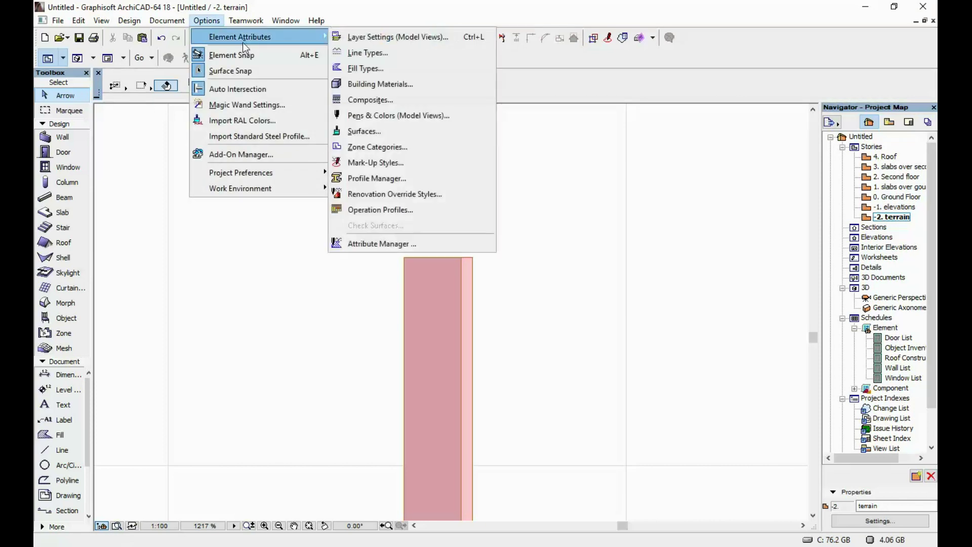
{"action": "left_click", "coordinate": [408, 98]}
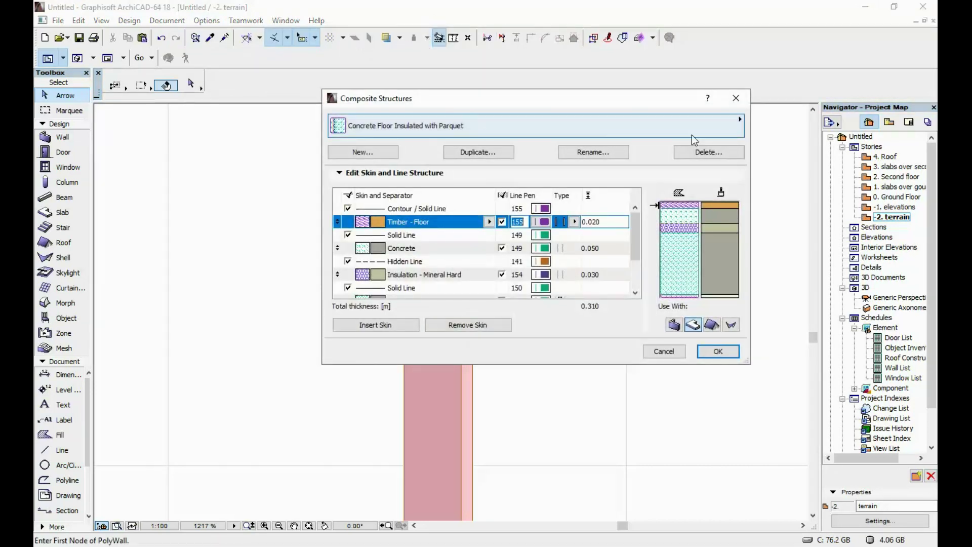
{"action": "left_click", "coordinate": [731, 132]}
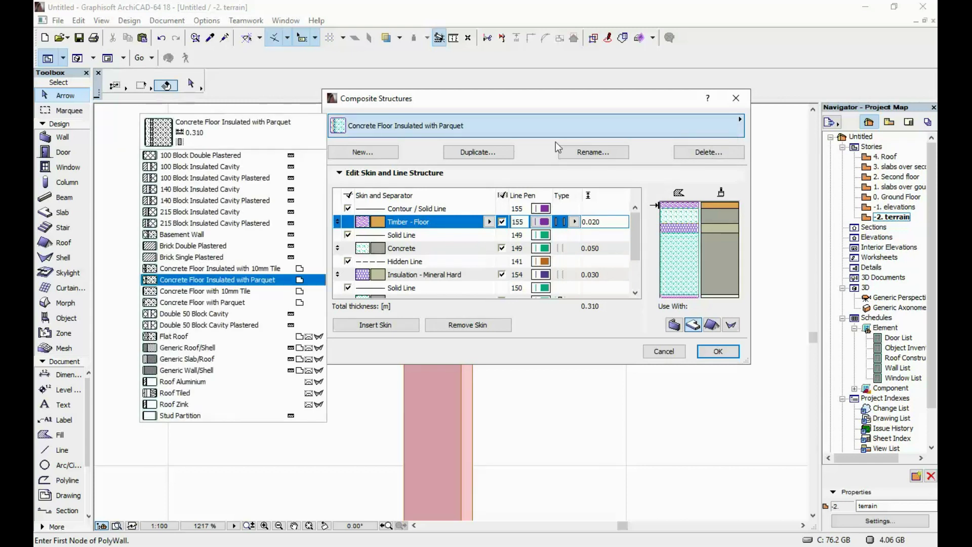
{"action": "left_click", "coordinate": [186, 374]}
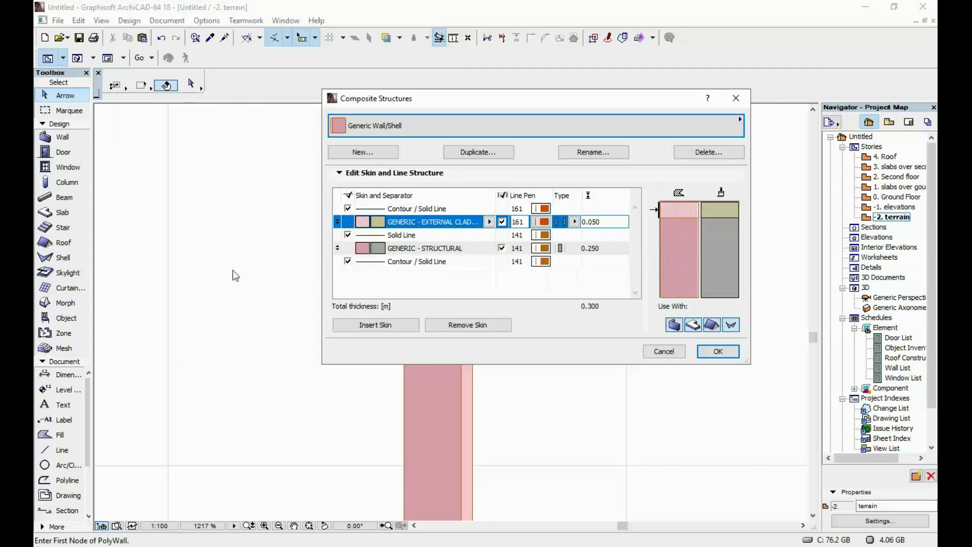
{"action": "left_click", "coordinate": [475, 152]}
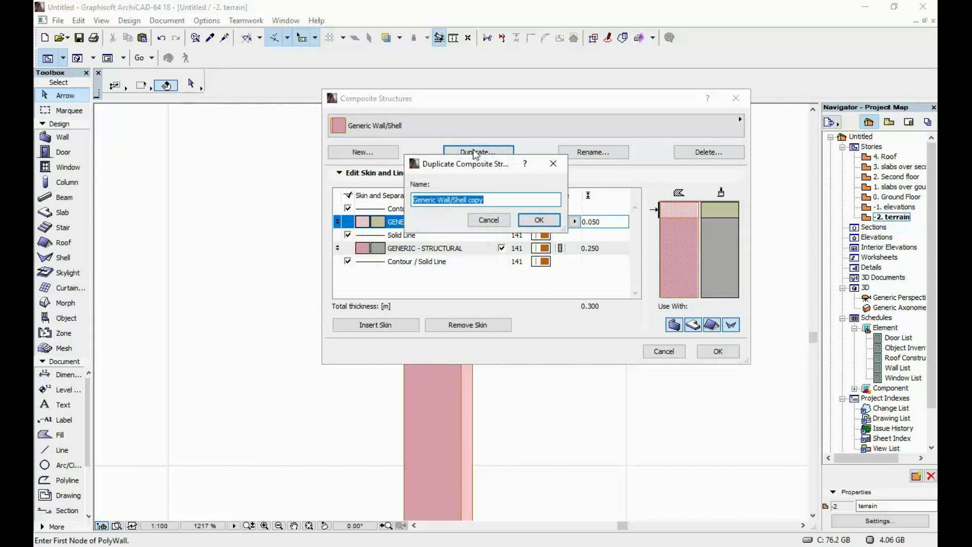
{"action": "type", "text": "outside wall 35"}
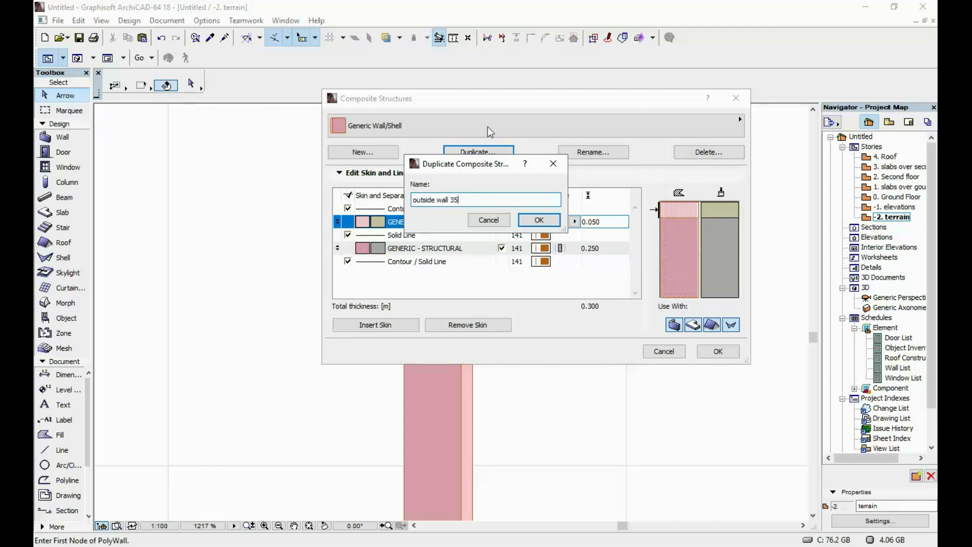
{"action": "left_click", "coordinate": [551, 220]}
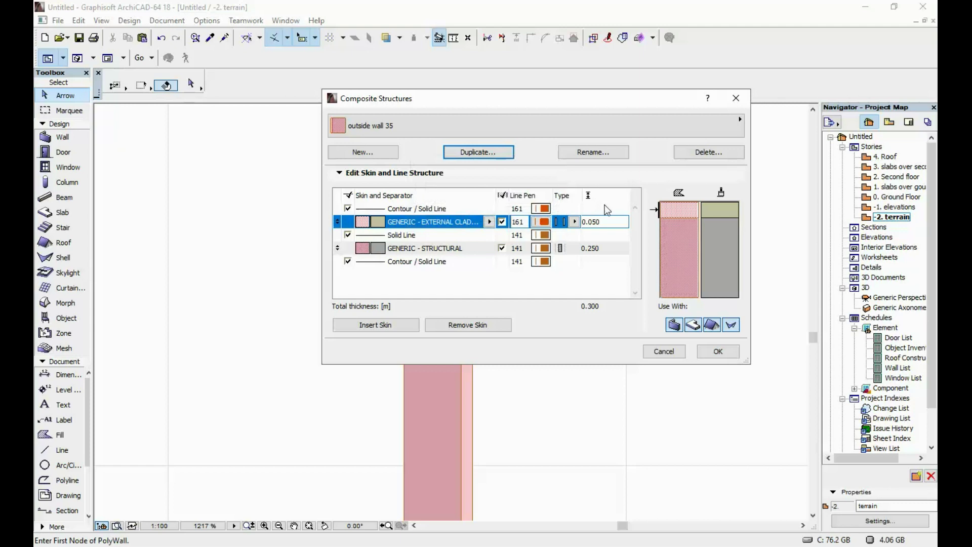
Change the outer skin of "outside wall 35" to Insulation - Plastic Hard with a thickness of 0.100 m and apply the composite.
{"action": "left_click", "coordinate": [489, 222]}
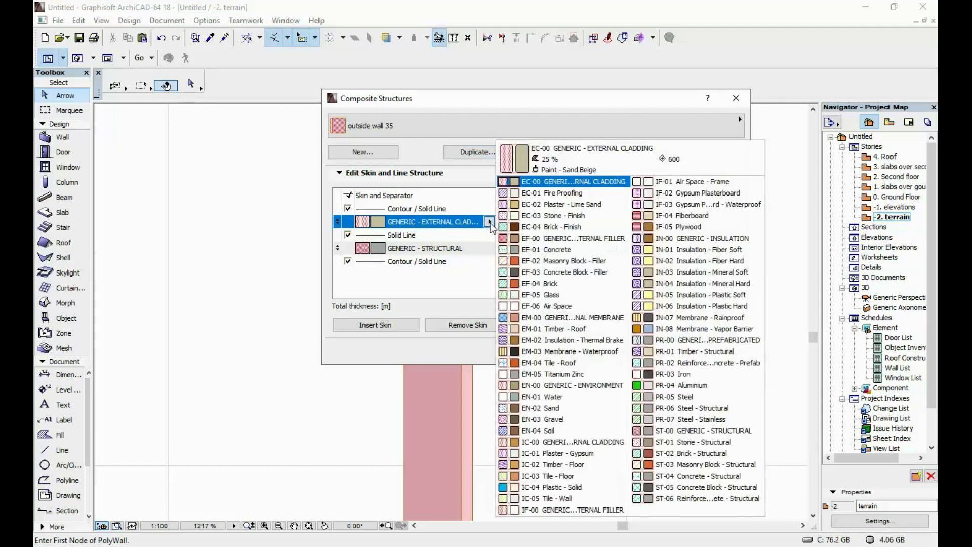
{"action": "left_click", "coordinate": [711, 309]}
{"action": "left_click", "coordinate": [593, 221]}
{"action": "left_click_drag", "start_coordinate": [593, 222], "coordinate": [629, 226]}
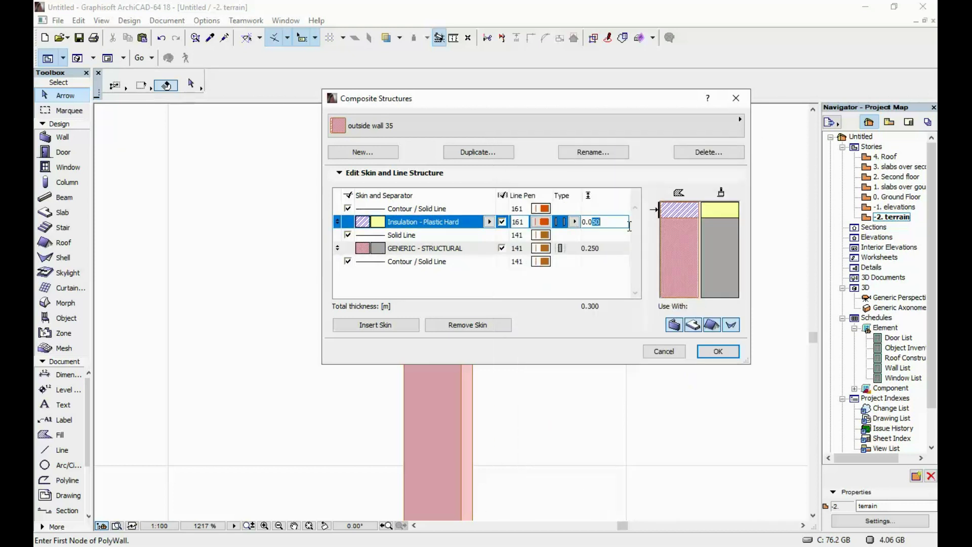
{"action": "key", "text": "BackSpace"}
{"action": "key", "text": "BackSpace"}
{"action": "type", "text": "10"}
{"action": "left_click", "coordinate": [592, 291]}
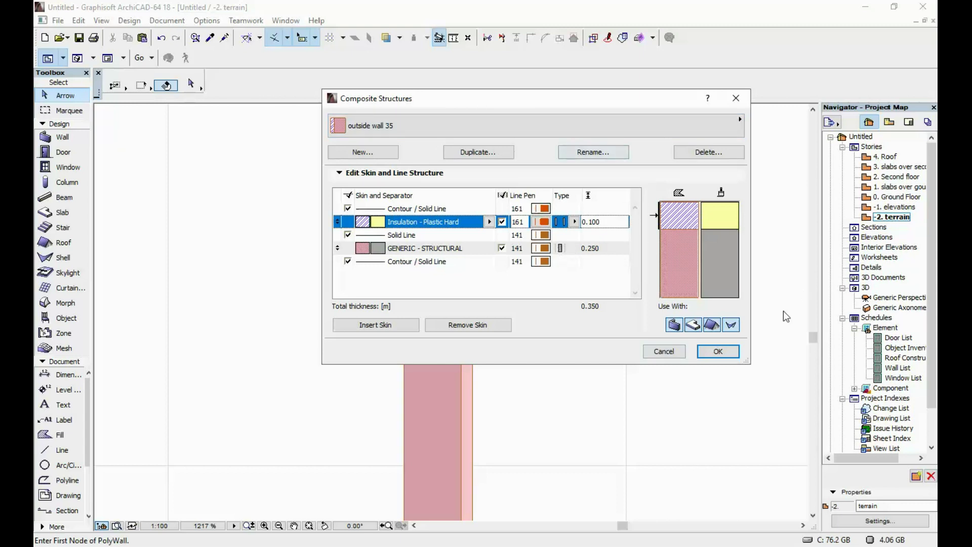
{"action": "left_click", "coordinate": [719, 351]}
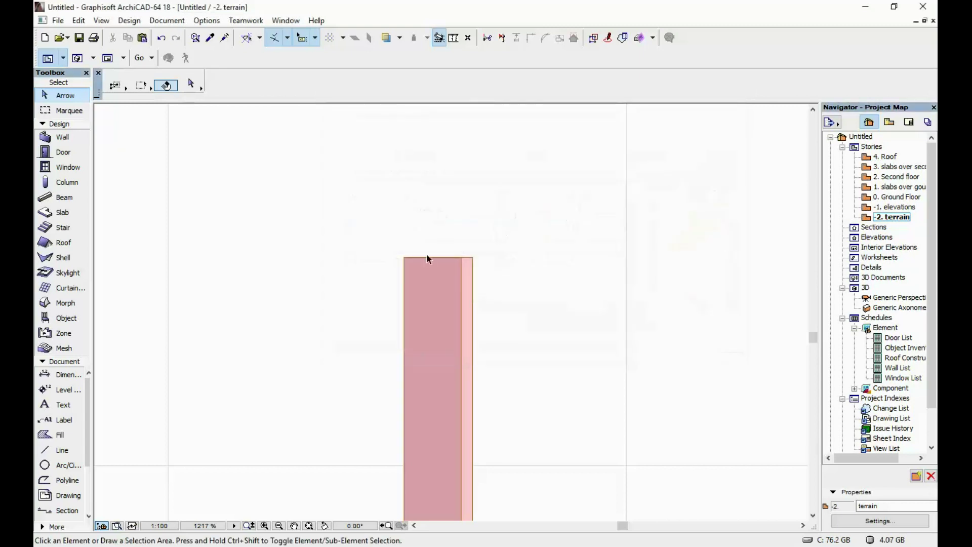
Assign the "outside wall 35" composite to the wall drawn on the terrain story.
{"action": "left_click", "coordinate": [466, 260]}
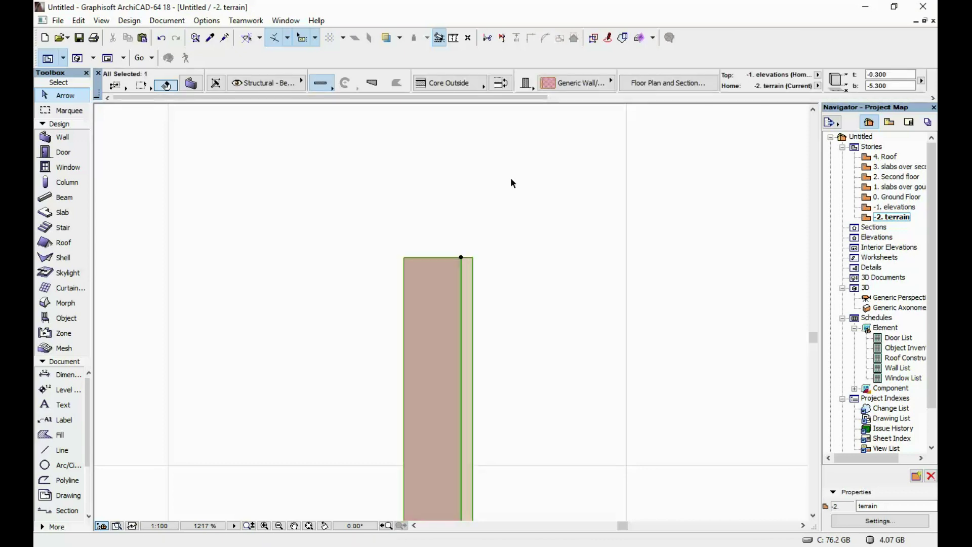
{"action": "left_click", "coordinate": [577, 83]}
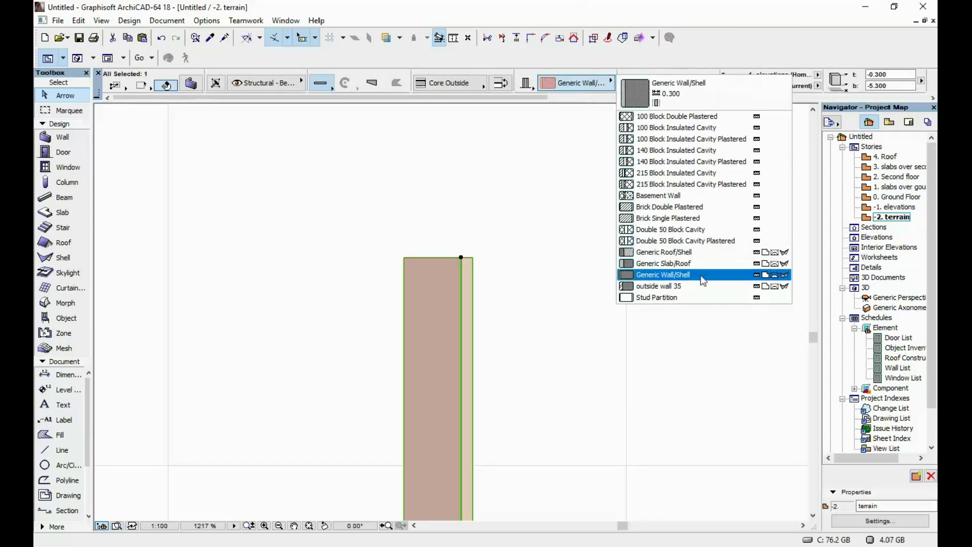
{"action": "left_click", "coordinate": [689, 288]}
{"action": "scroll", "coordinate": [657, 221], "scroll_direction": "down", "scroll_amount": 1}
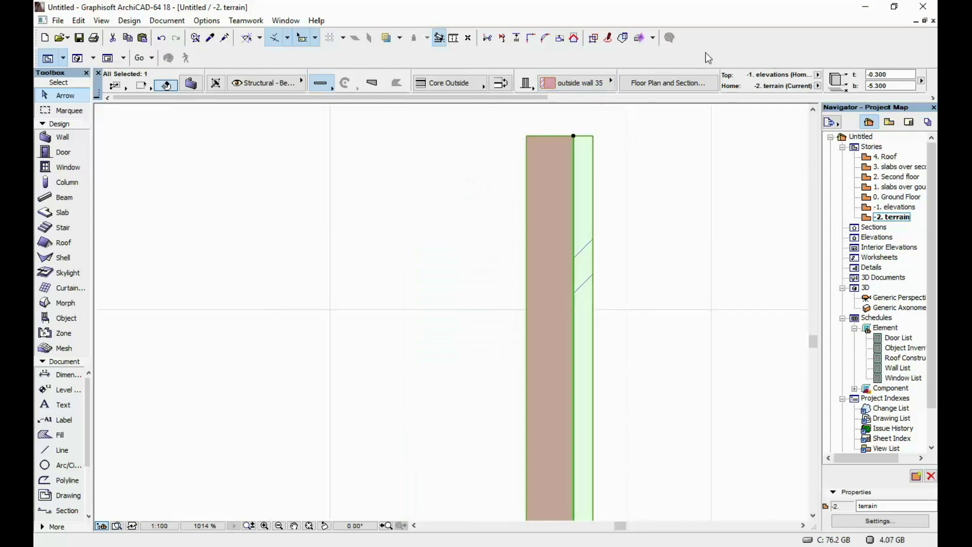
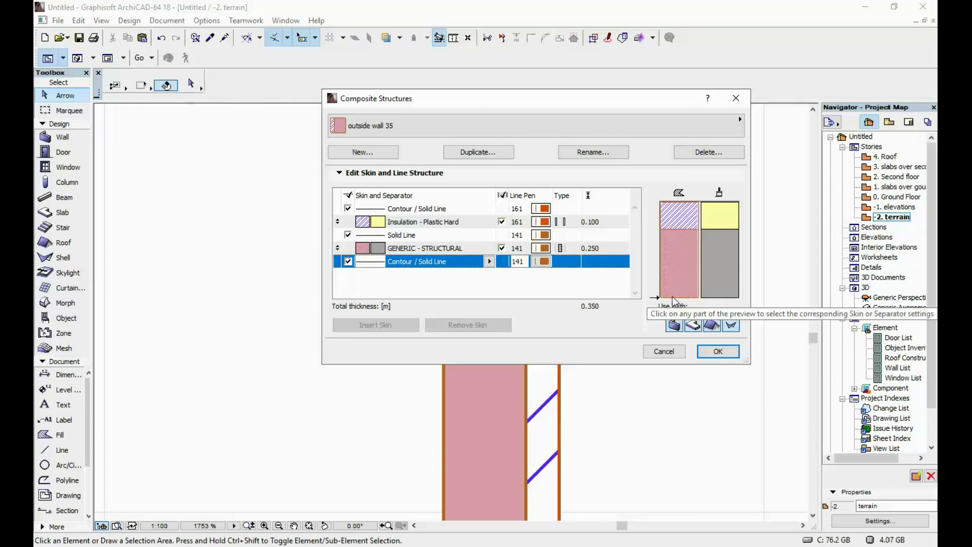
Set the line pen of the inner contour line and the GENERIC - STRUCTURAL skin in "outside wall 35" to 1.
{"action": "left_click", "coordinate": [543, 262]}
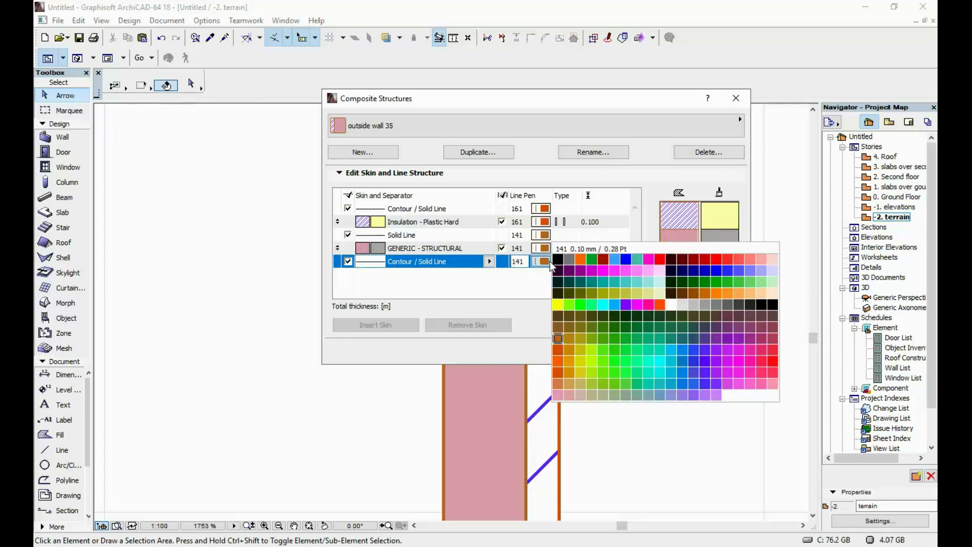
{"action": "left_click", "coordinate": [557, 282]}
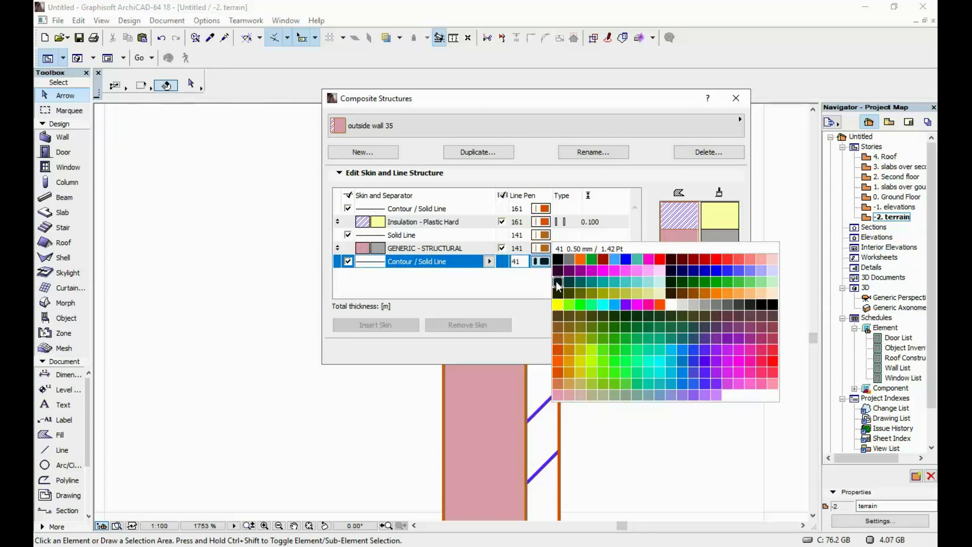
{"action": "left_click", "coordinate": [557, 260]}
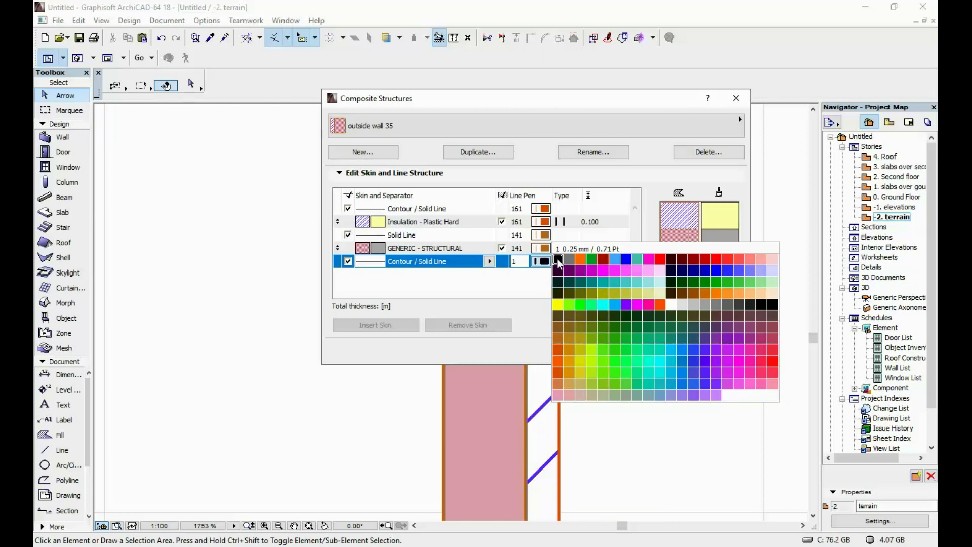
{"action": "left_click", "coordinate": [557, 259]}
{"action": "left_click", "coordinate": [547, 247]}
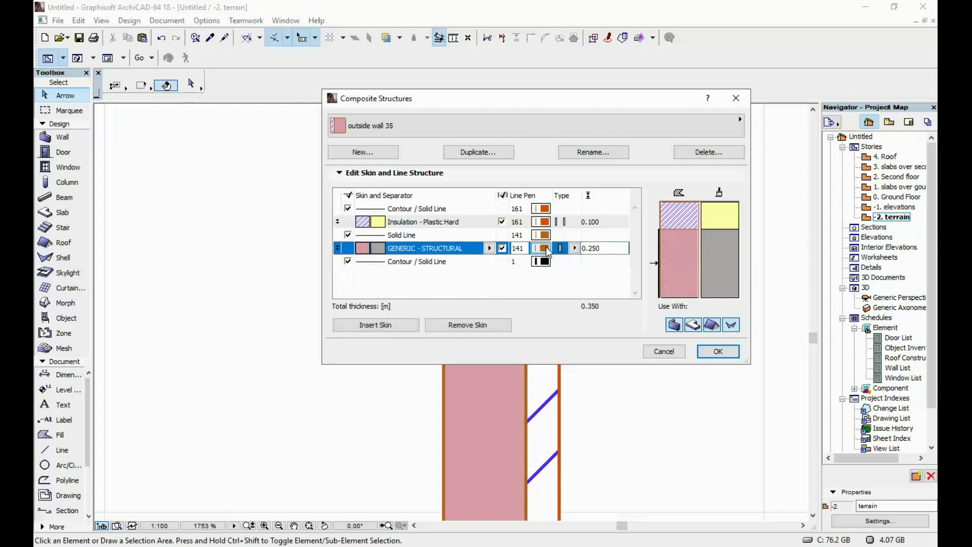
{"action": "left_click", "coordinate": [544, 248]}
{"action": "left_click", "coordinate": [544, 248]}
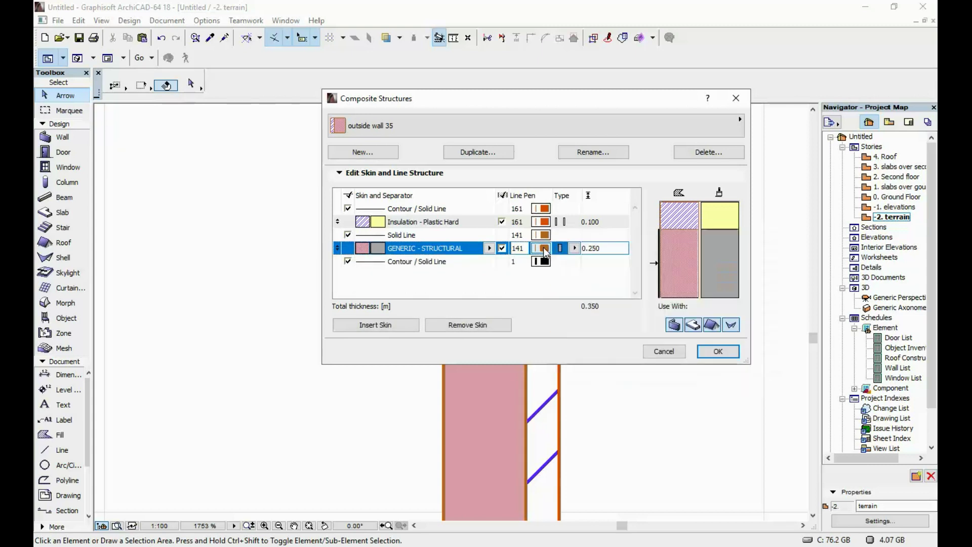
{"action": "left_click", "coordinate": [544, 248]}
{"action": "left_click", "coordinate": [558, 247]}
Set the line pen of the solid separator line between the insulation and structural skins to 1.
{"action": "left_click", "coordinate": [542, 235]}
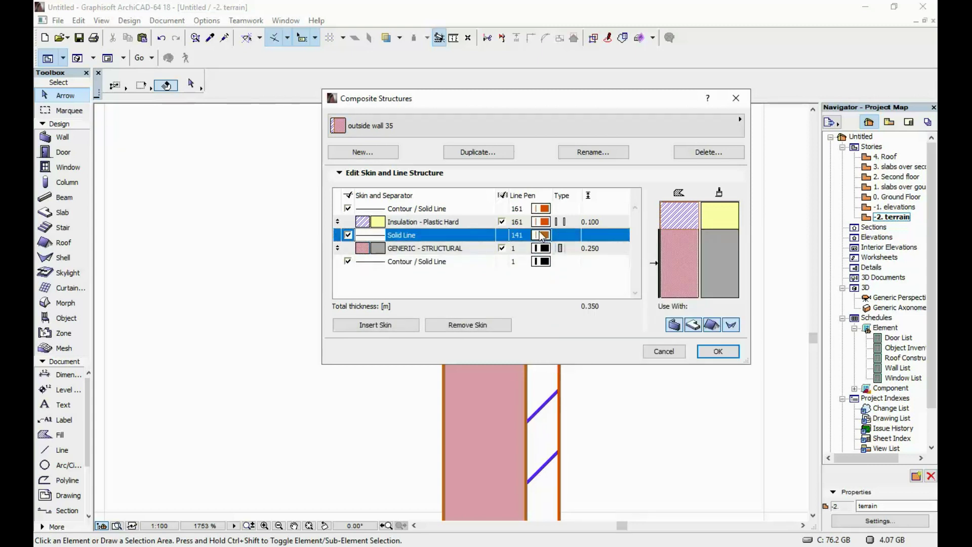
{"action": "left_click", "coordinate": [543, 235]}
{"action": "left_click", "coordinate": [543, 236]}
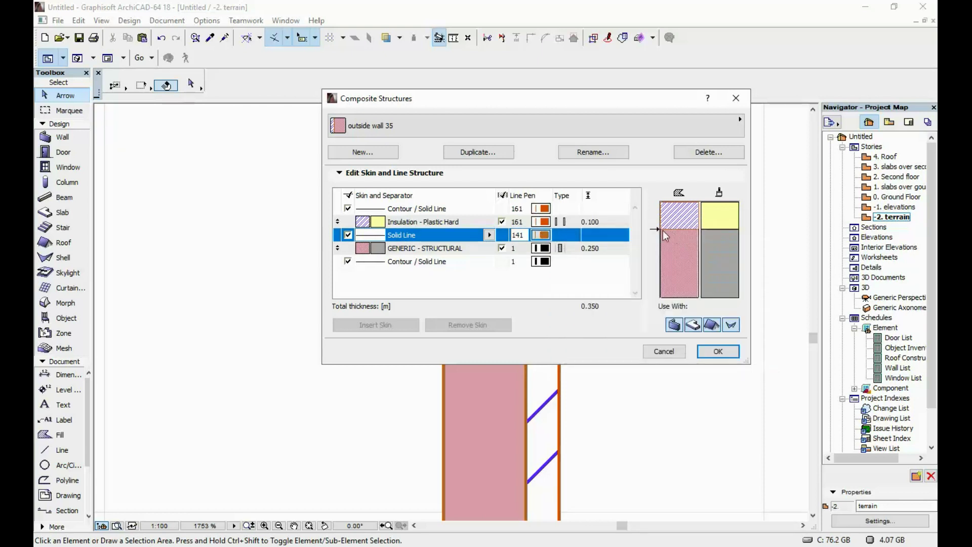
{"action": "left_click", "coordinate": [677, 262]}
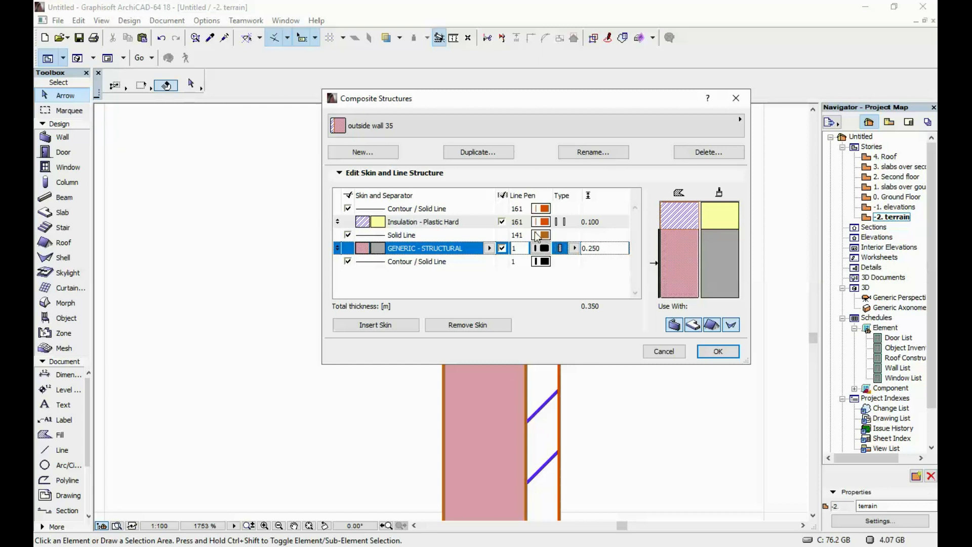
{"action": "left_click", "coordinate": [646, 234]}
{"action": "left_click", "coordinate": [541, 235]}
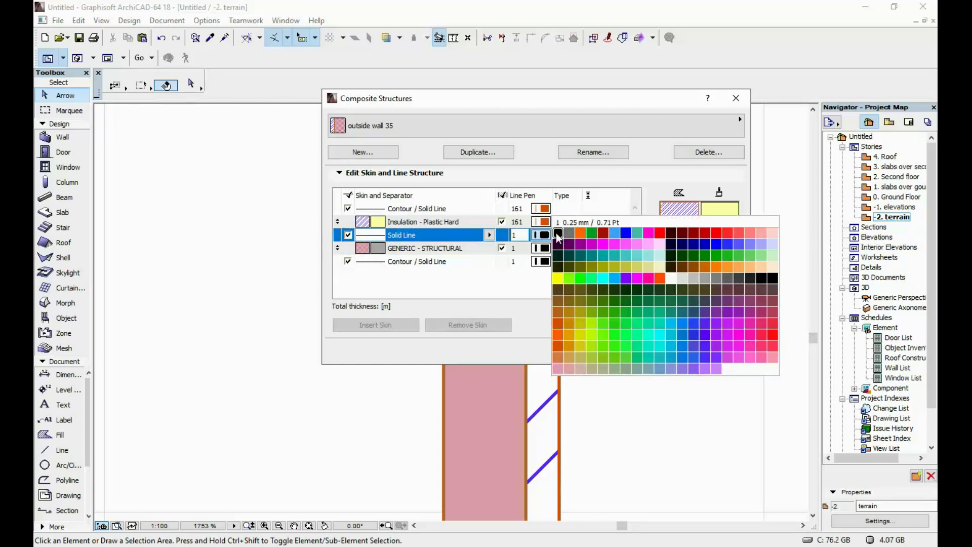
{"action": "left_click", "coordinate": [558, 235]}
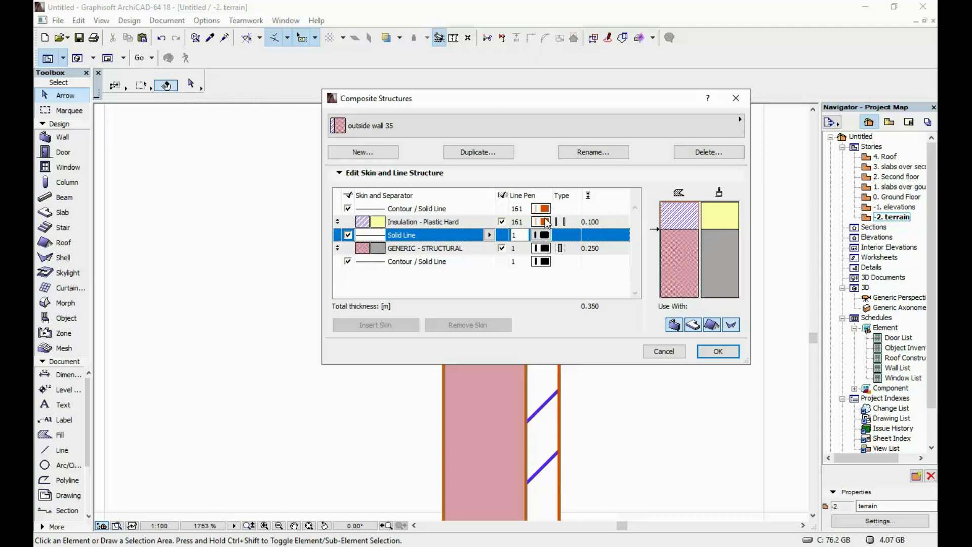
Compare the line pens of the insulation skin, its outer contour line and the separator line between the skins.
{"action": "left_click", "coordinate": [547, 223]}
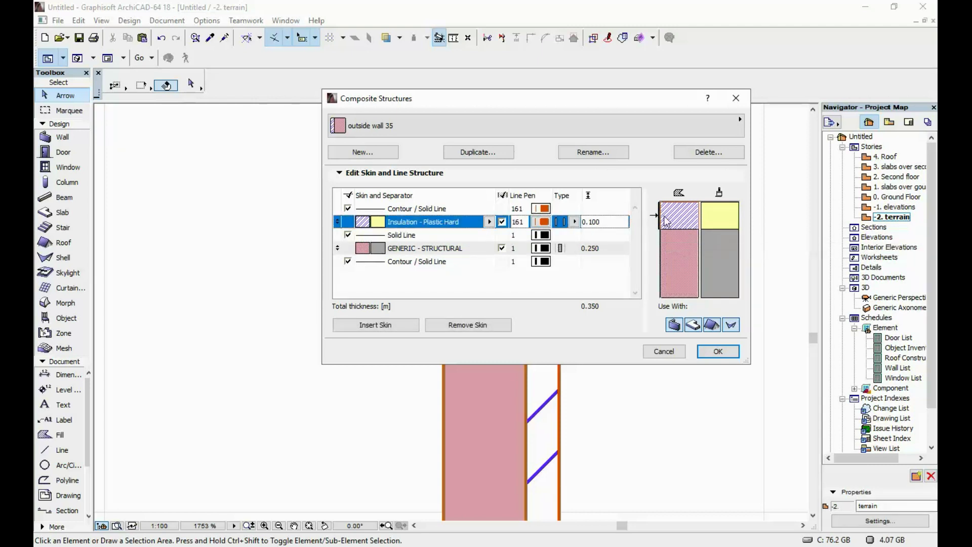
{"action": "left_click", "coordinate": [539, 210]}
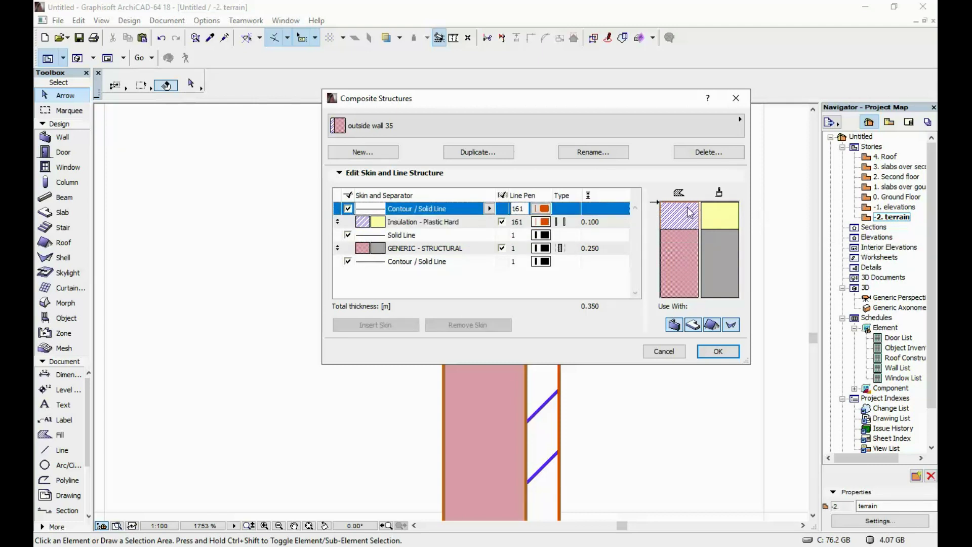
{"action": "left_click", "coordinate": [547, 223]}
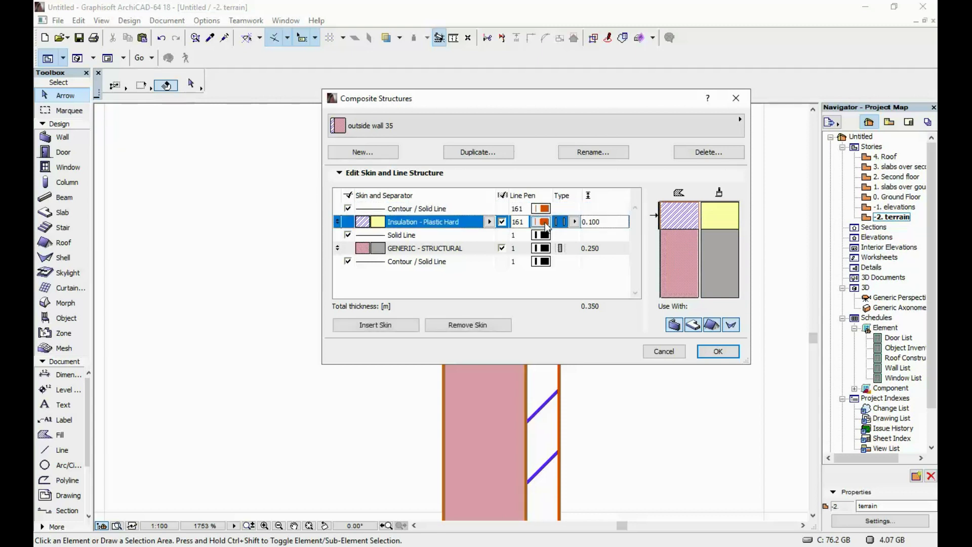
{"action": "left_click", "coordinate": [545, 235]}
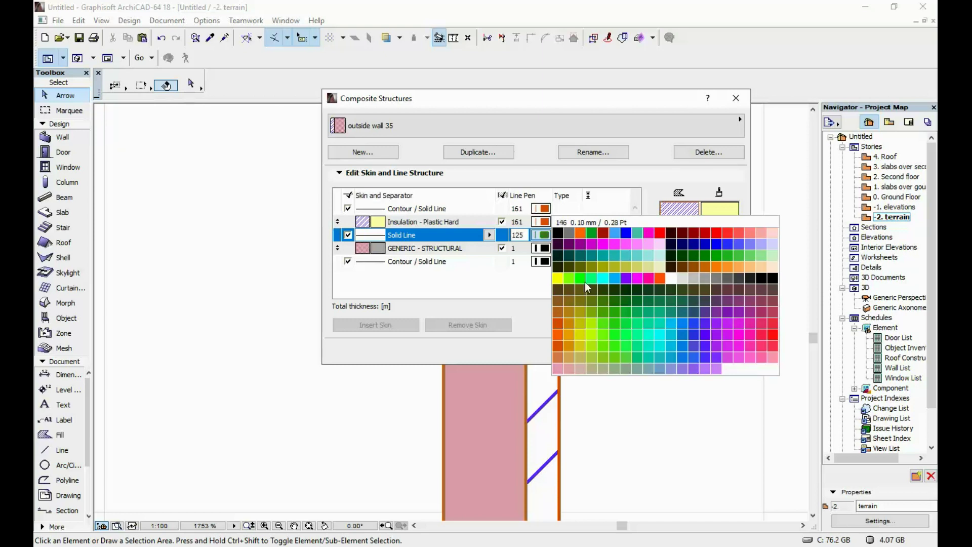
{"action": "left_click", "coordinate": [545, 225]}
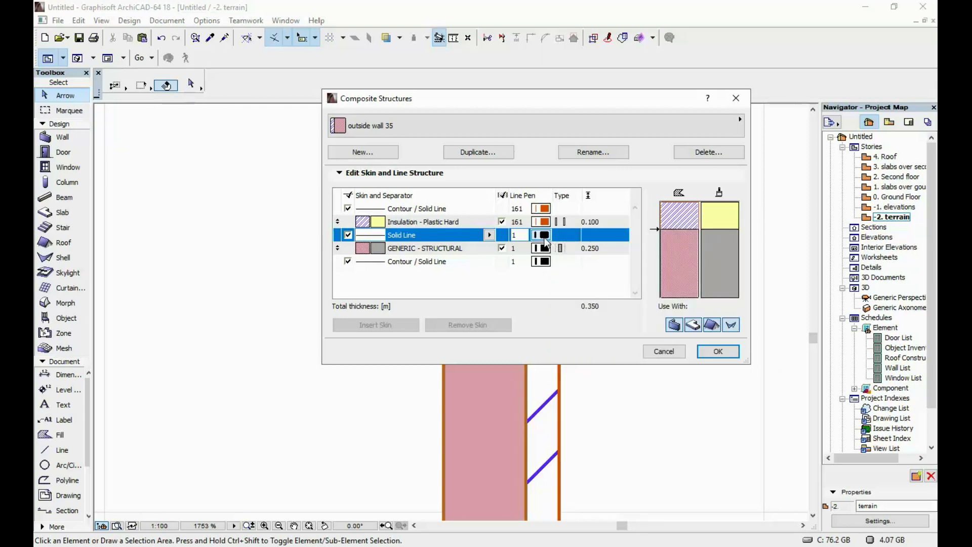
{"action": "left_click", "coordinate": [542, 236]}
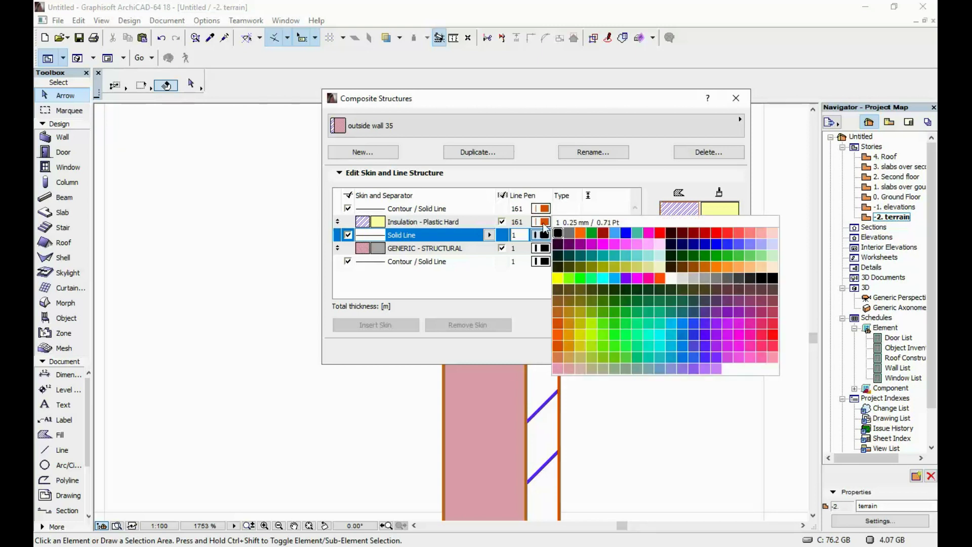
{"action": "left_click", "coordinate": [543, 223]}
{"action": "left_click", "coordinate": [543, 223]}
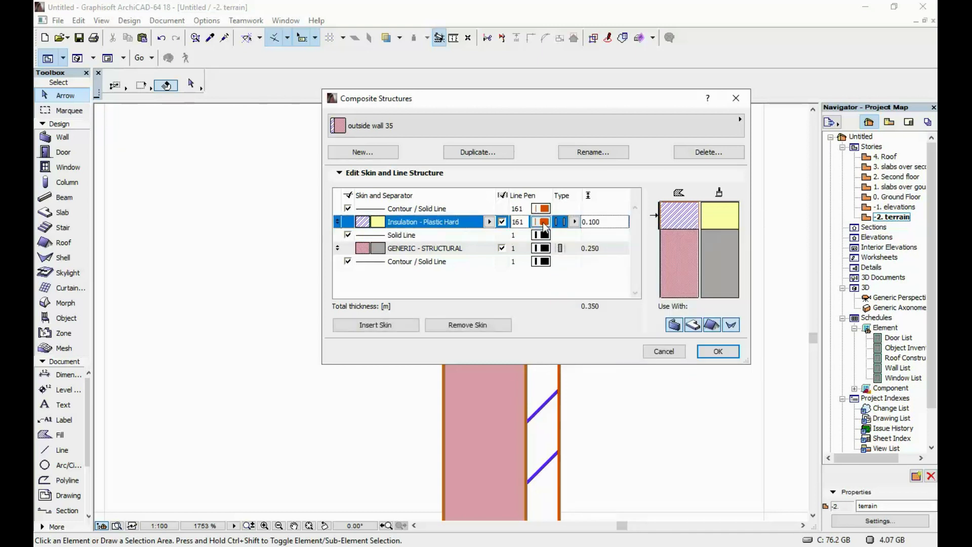
{"action": "left_click", "coordinate": [545, 209]}
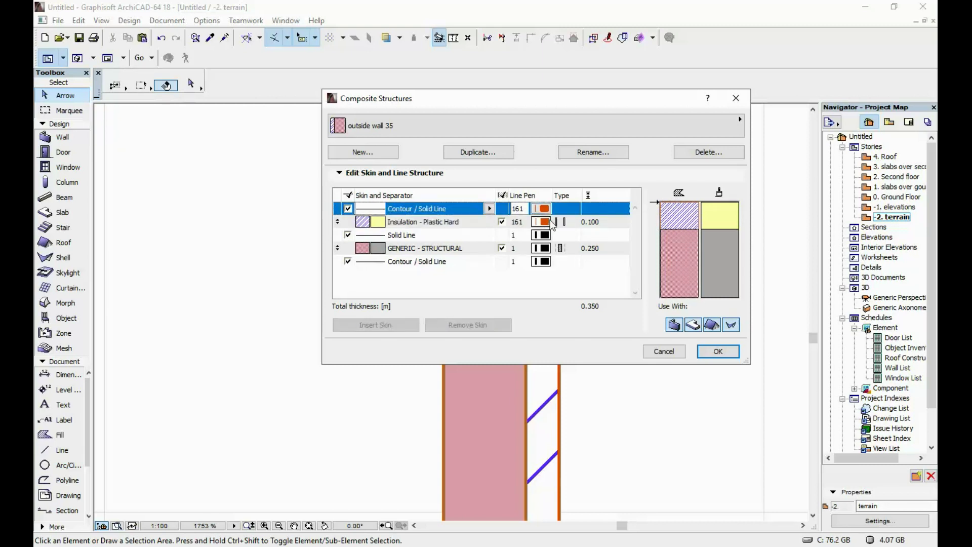
Set the line pen of the Insulation - Plastic Hard skin and the outer contour line to 100 and apply the composite.
{"action": "left_click", "coordinate": [543, 222]}
{"action": "left_click", "coordinate": [543, 223]}
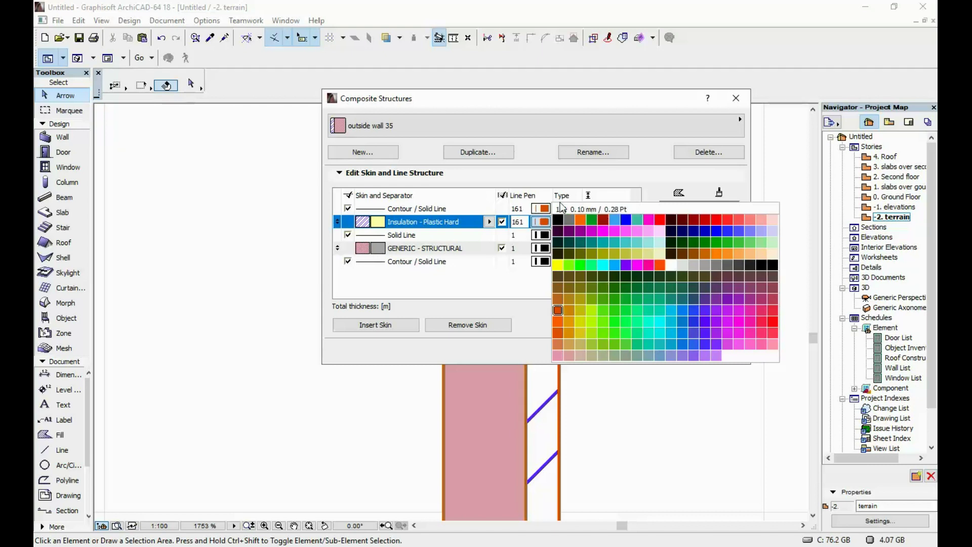
{"action": "left_click", "coordinate": [772, 266]}
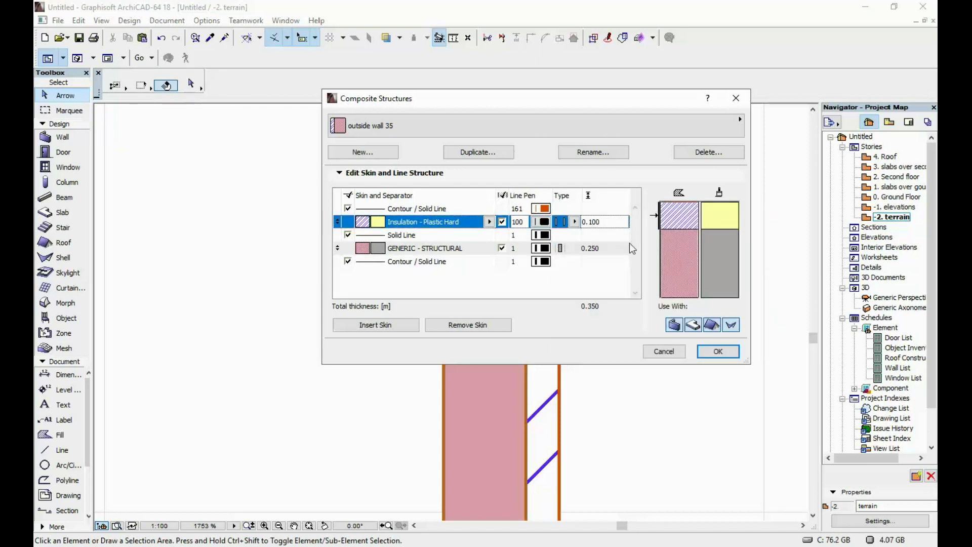
{"action": "left_click", "coordinate": [565, 208]}
{"action": "left_click", "coordinate": [544, 209]}
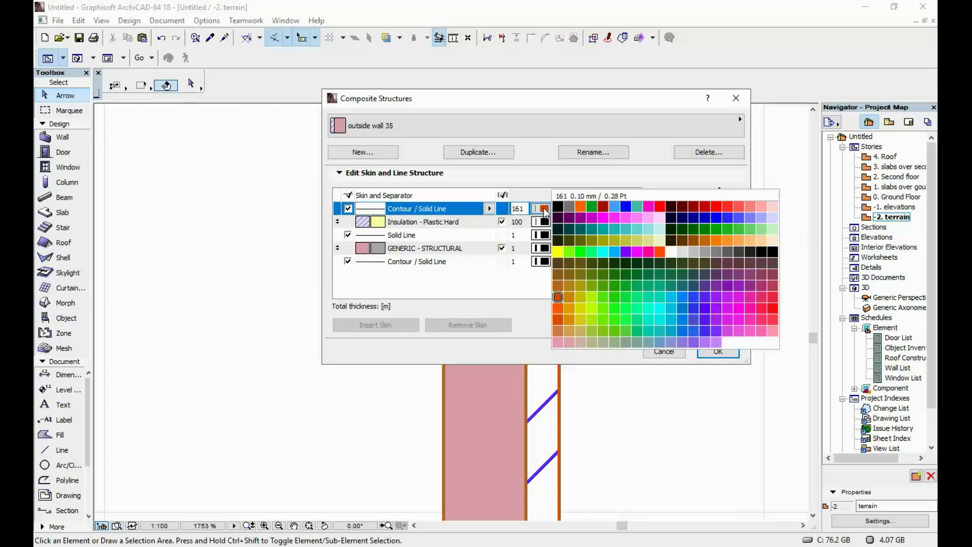
{"action": "left_click", "coordinate": [772, 251]}
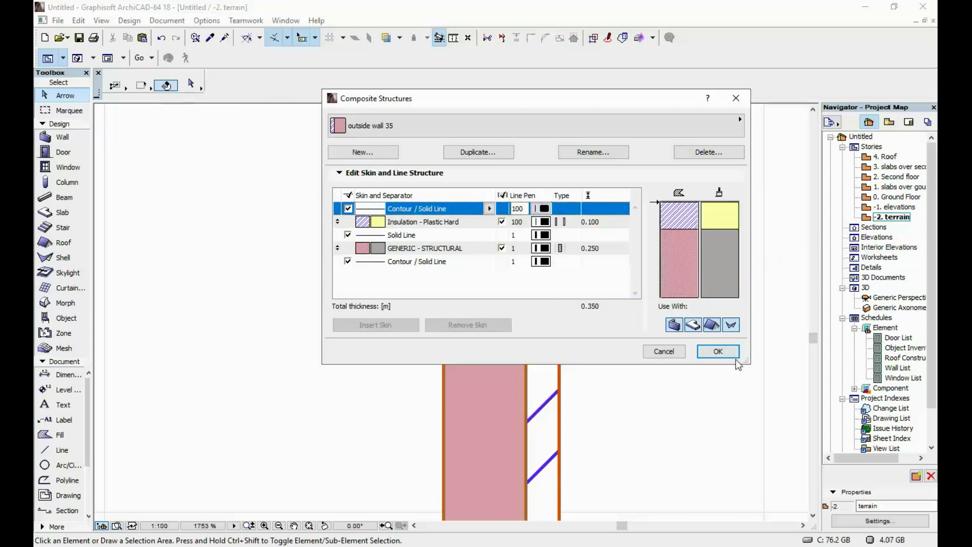
{"action": "left_click", "coordinate": [719, 351]}
Inspect the wall's contours and insulation hatch on the plan, and review the skins and line pens of the "outside wall 35" composite.
{"action": "scroll", "coordinate": [604, 219], "scroll_direction": "down", "scroll_amount": 8}
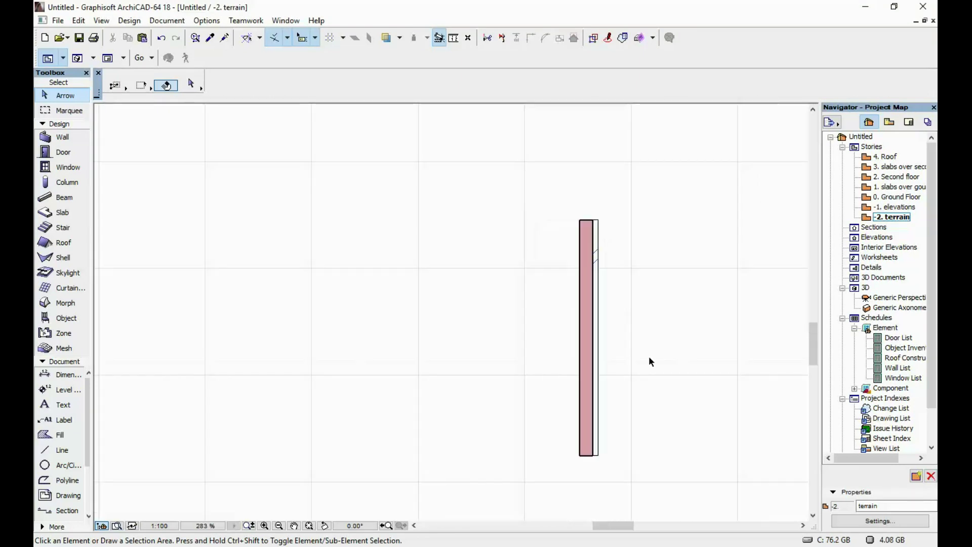
{"action": "scroll", "coordinate": [605, 213], "scroll_direction": "up", "scroll_amount": 6}
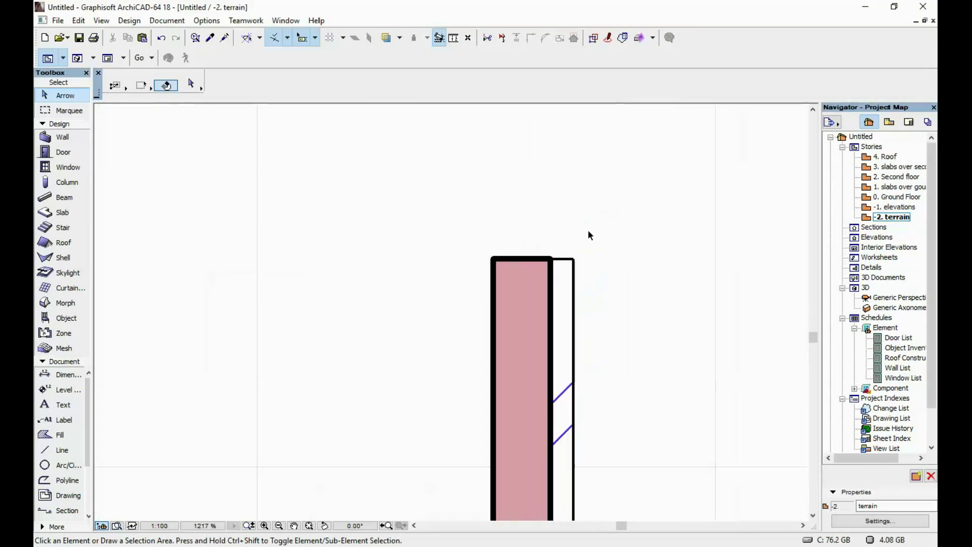
{"action": "middle_click_drag", "start_coordinate": [544, 252], "coordinate": [542, 182]}
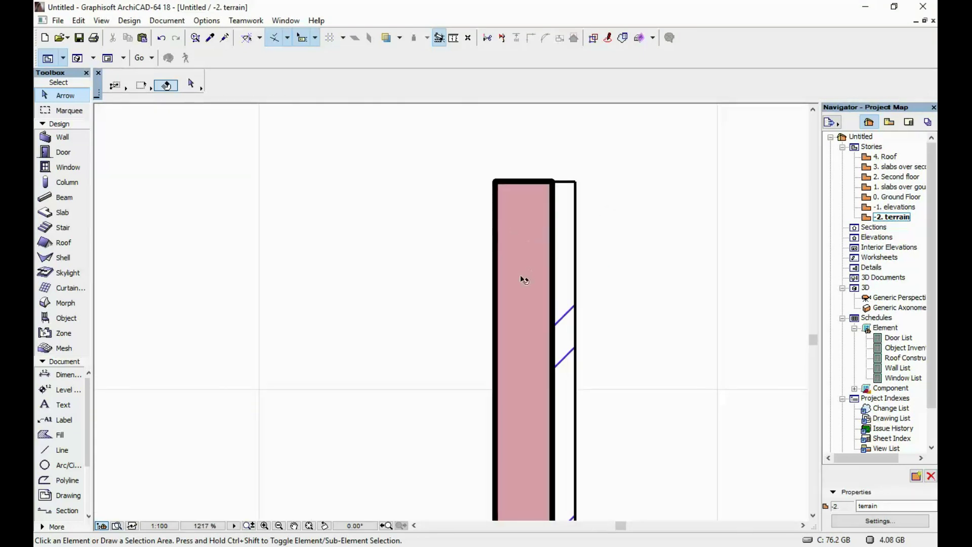
{"action": "scroll", "coordinate": [566, 323], "scroll_direction": "down", "scroll_amount": 3}
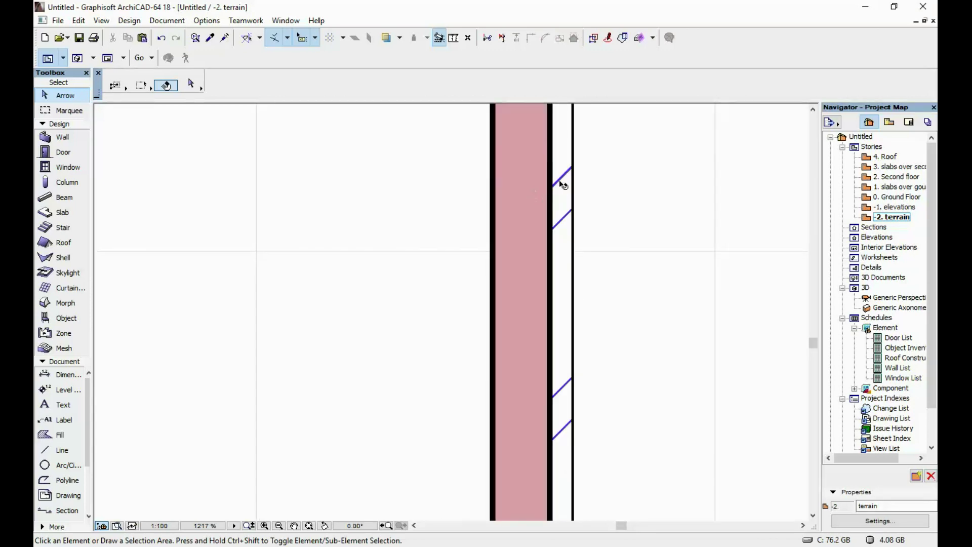
{"action": "scroll", "coordinate": [614, 280], "scroll_direction": "down", "scroll_amount": 2}
{"action": "middle_click_drag", "start_coordinate": [464, 114], "coordinate": [444, 218]}
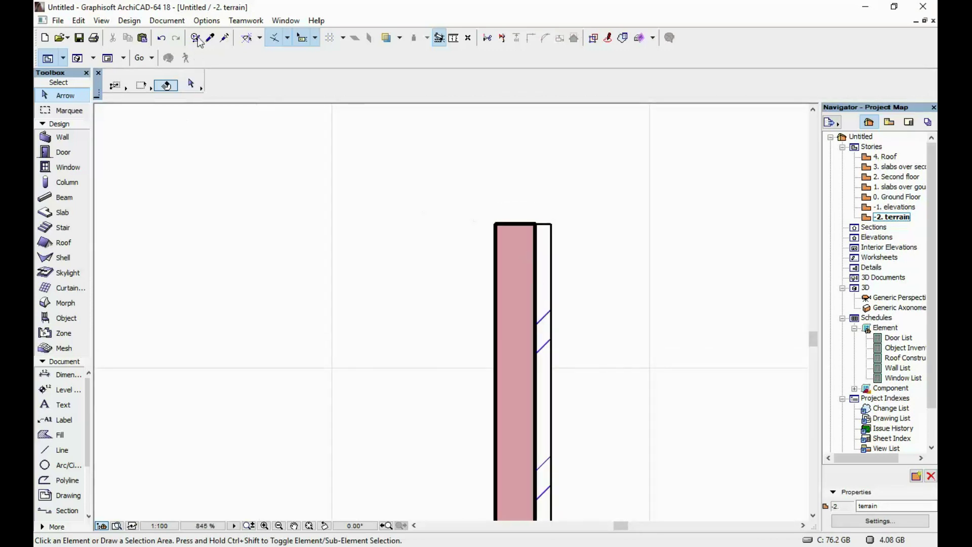
{"action": "left_click", "coordinate": [207, 21]}
{"action": "mouse_move", "coordinate": [223, 36]}
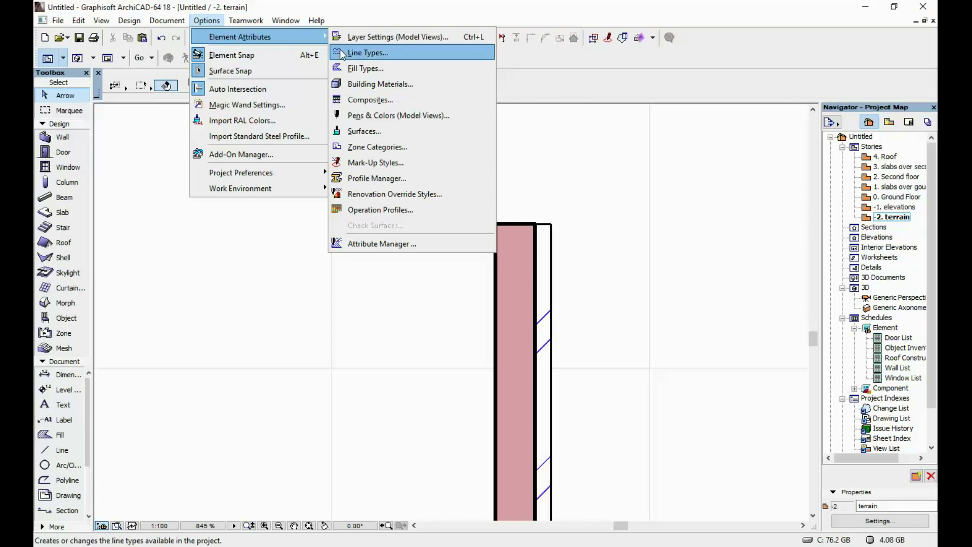
{"action": "left_click", "coordinate": [384, 100]}
{"action": "left_click", "coordinate": [508, 127]}
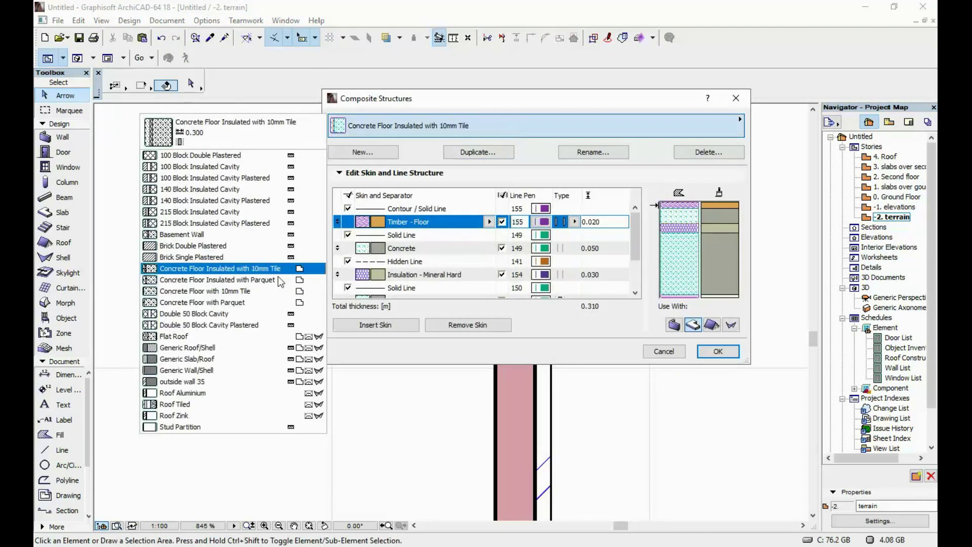
{"action": "left_click", "coordinate": [190, 384]}
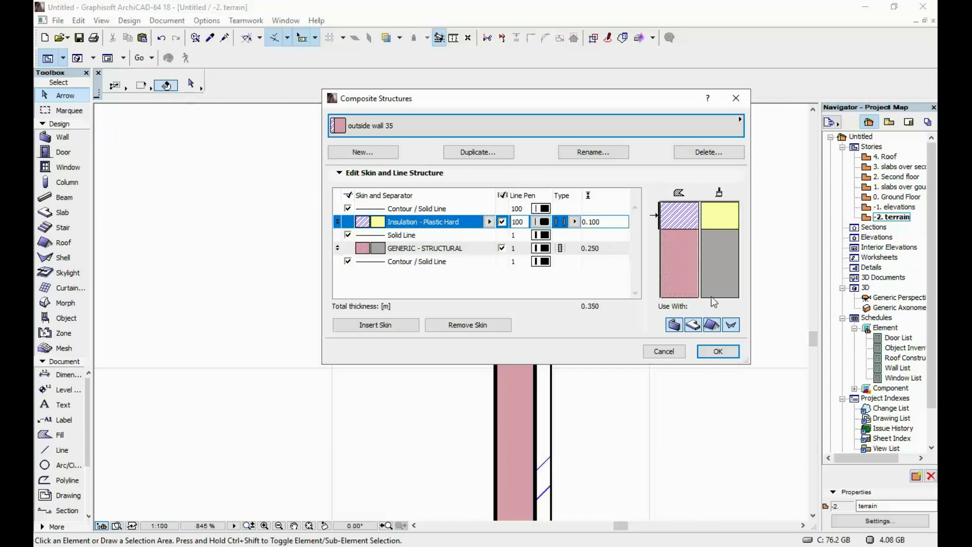
{"action": "left_click", "coordinate": [717, 351]}
Set the GENERIC - STRUCTURAL building material's cut fill to the solid Foreground fill with fill pen 2.
{"action": "left_click", "coordinate": [217, 22]}
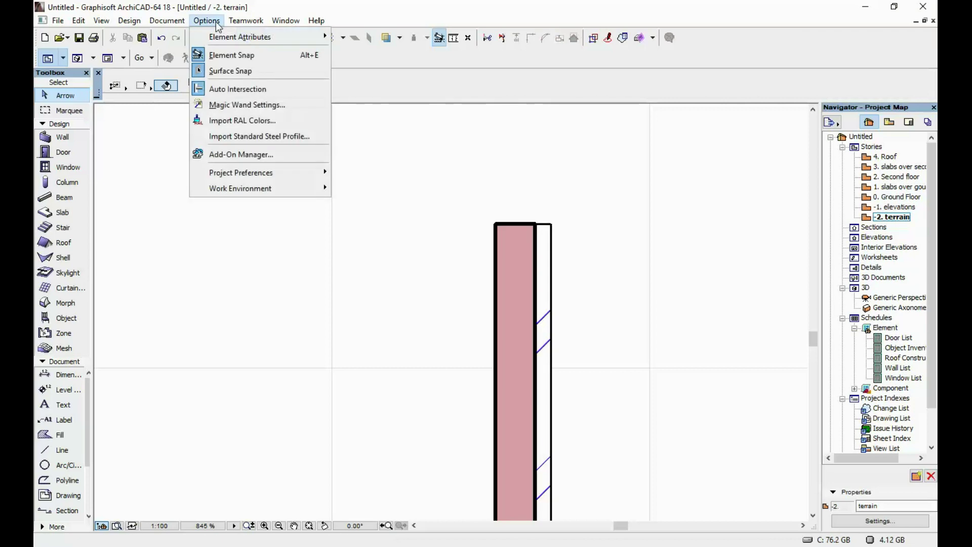
{"action": "mouse_move", "coordinate": [221, 38]}
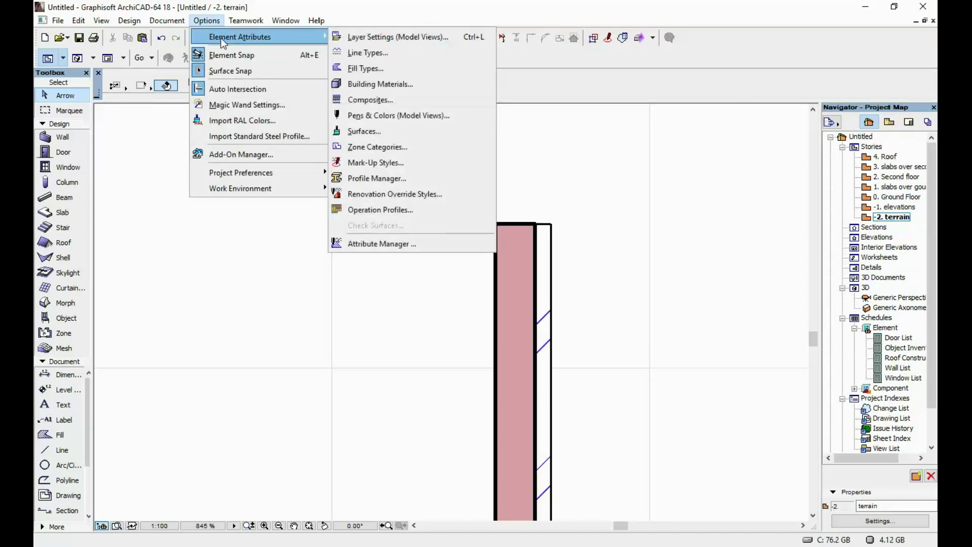
{"action": "left_click", "coordinate": [369, 87]}
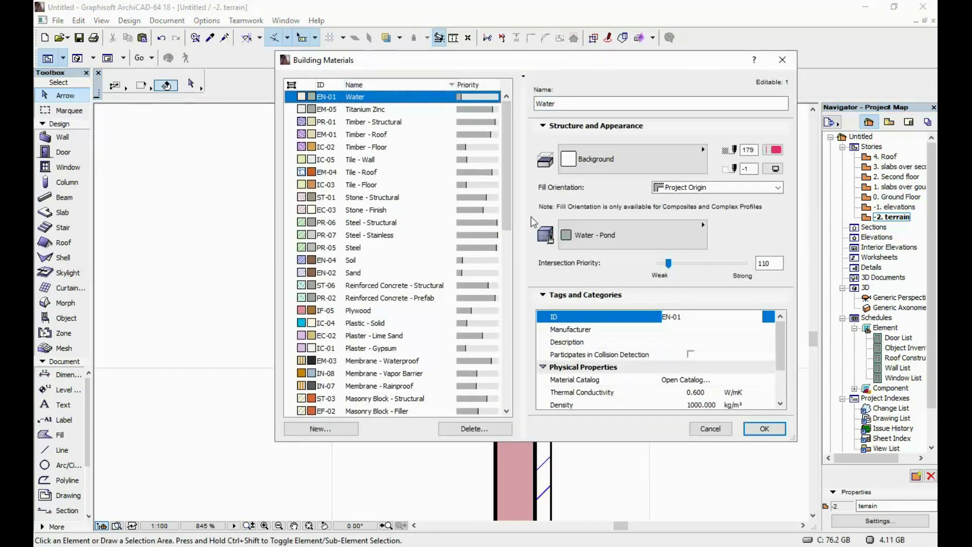
{"action": "left_click_drag", "start_coordinate": [501, 183], "coordinate": [504, 297]}
{"action": "left_click", "coordinate": [365, 285]}
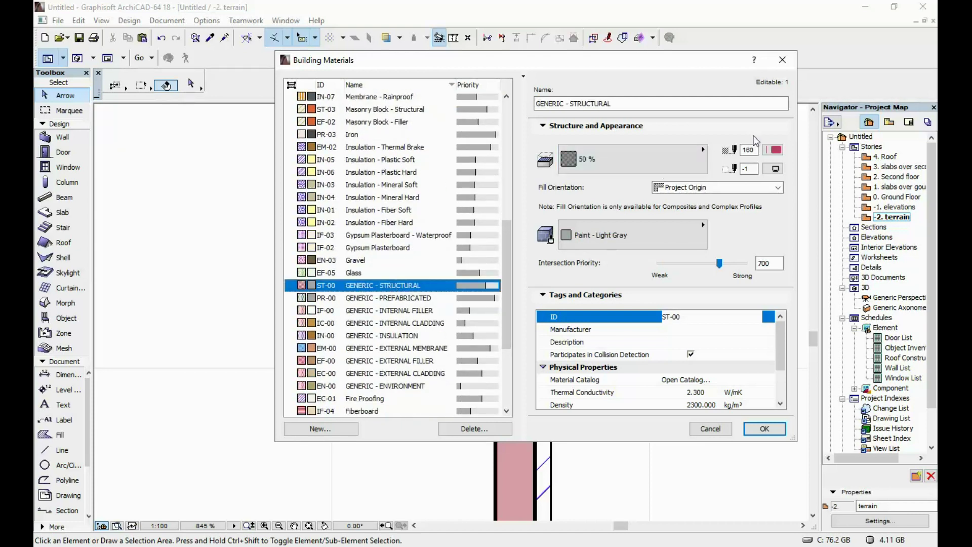
{"action": "left_click", "coordinate": [780, 150]}
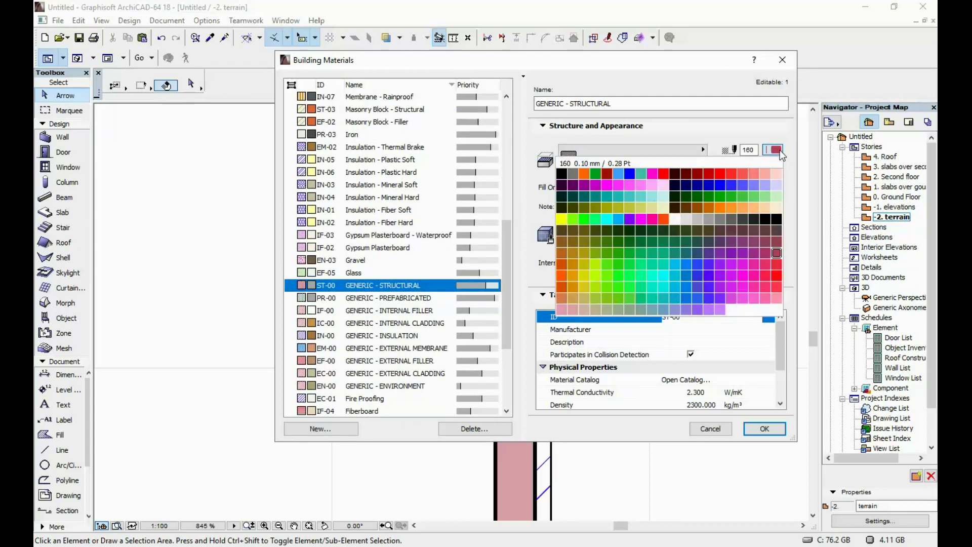
{"action": "left_click", "coordinate": [570, 177]}
{"action": "left_click", "coordinate": [616, 159]}
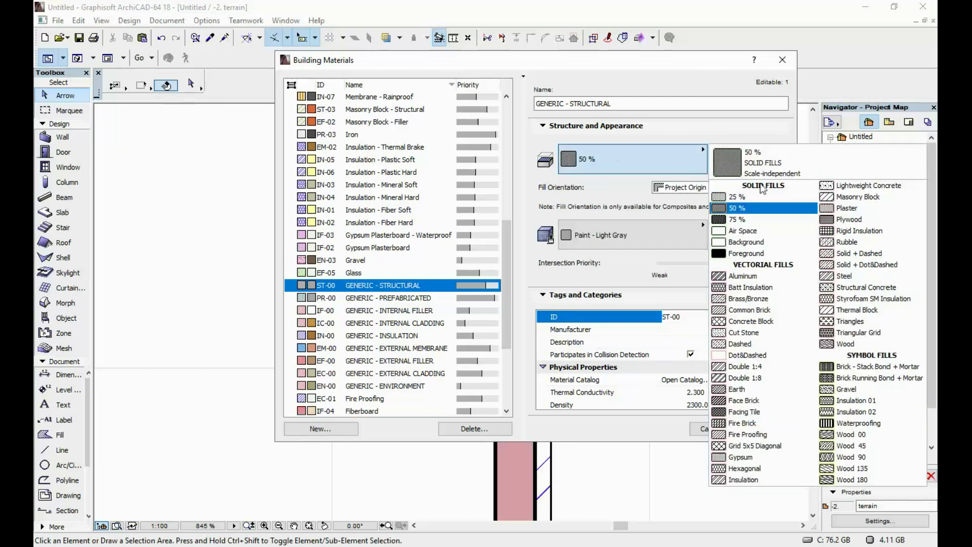
{"action": "left_click", "coordinate": [747, 253]}
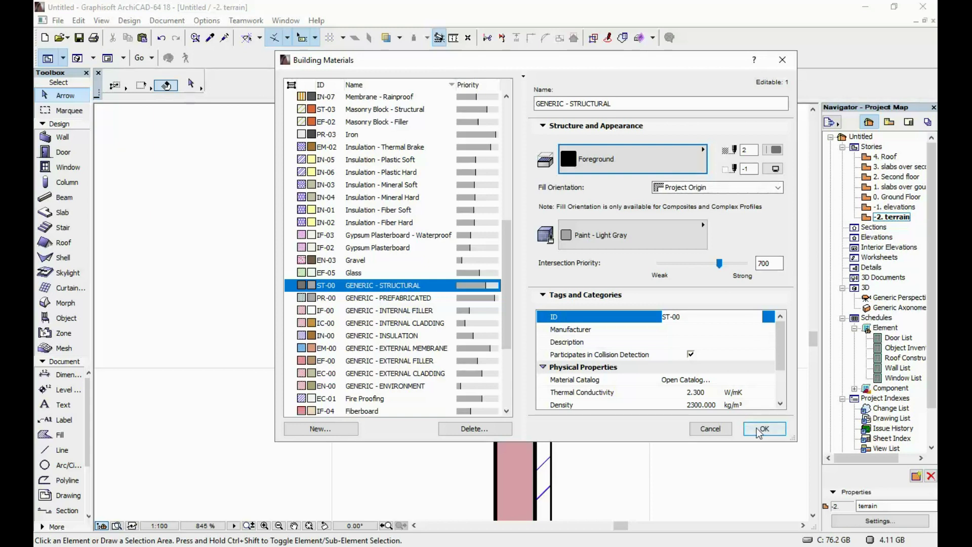
Set the Insulation - Plastic Hard building material's cut fill to Batt Insulation with fill pen 2 and apply the material changes.
{"action": "left_click_drag", "start_coordinate": [512, 231], "coordinate": [510, 264]}
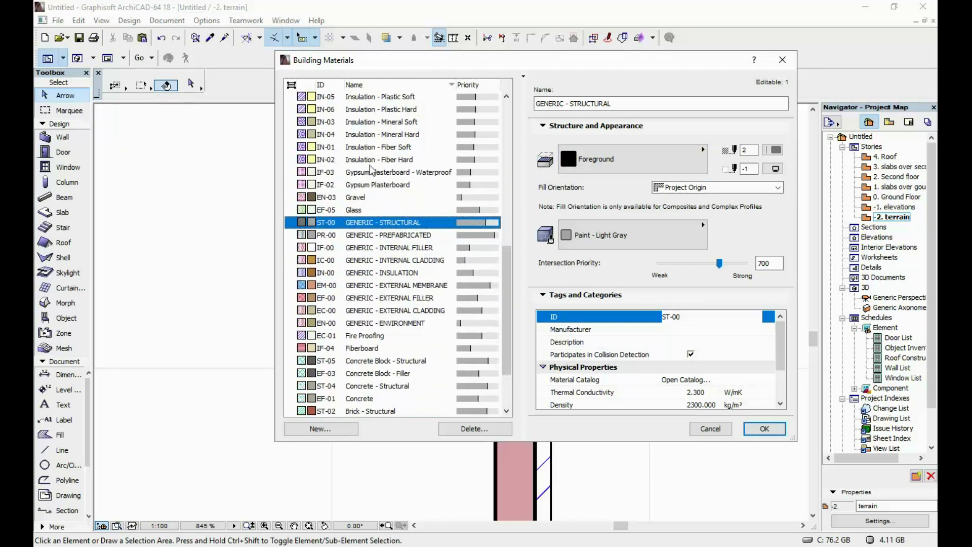
{"action": "left_click", "coordinate": [395, 112]}
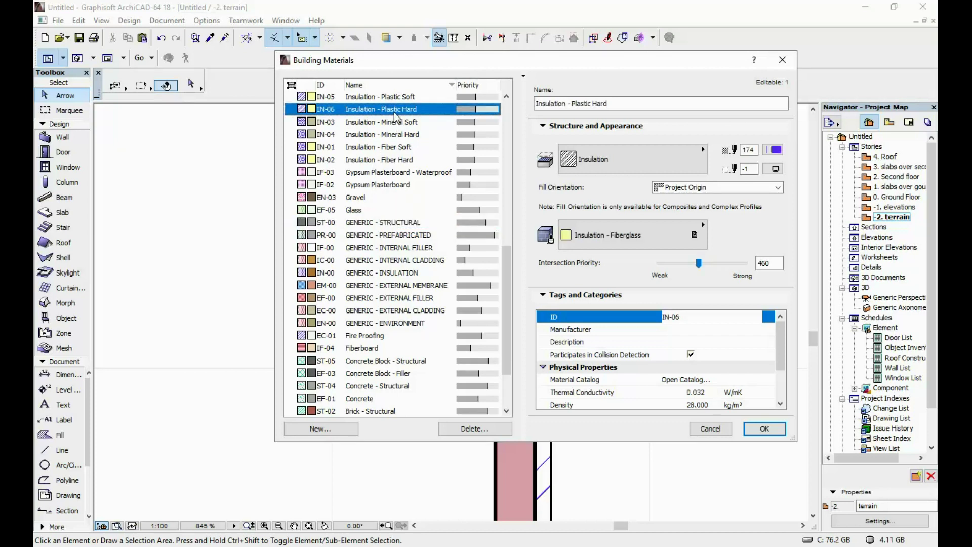
{"action": "left_click", "coordinate": [643, 161]}
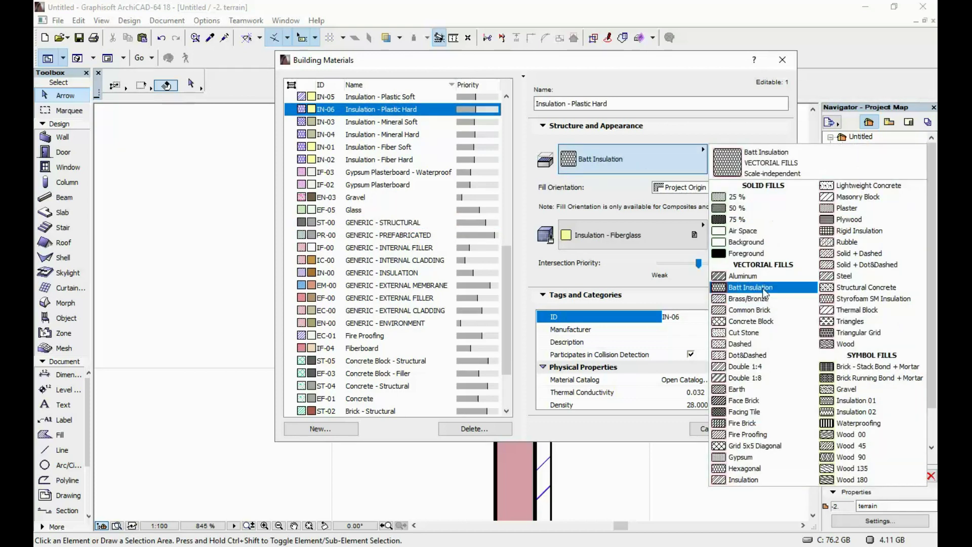
{"action": "left_click", "coordinate": [763, 288]}
{"action": "left_click", "coordinate": [777, 151]}
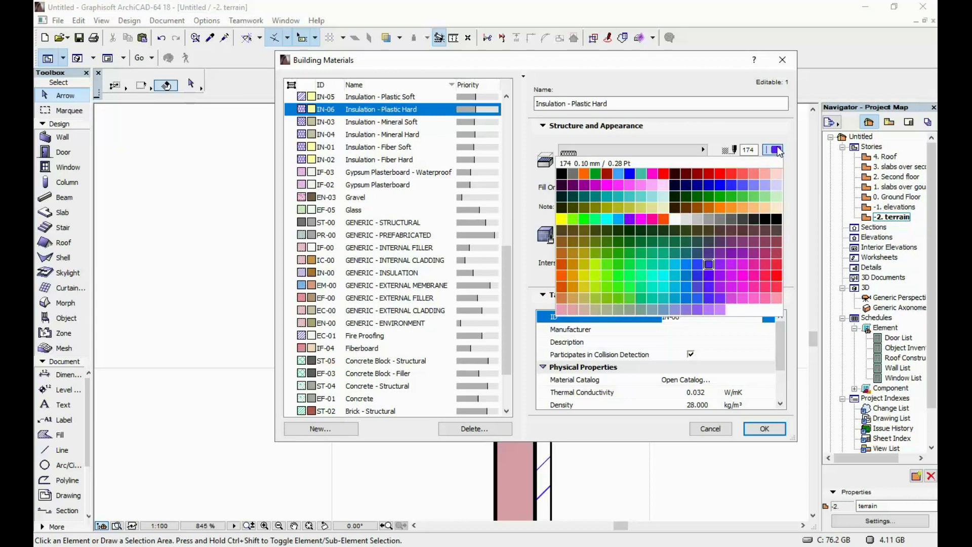
{"action": "left_click", "coordinate": [574, 174]}
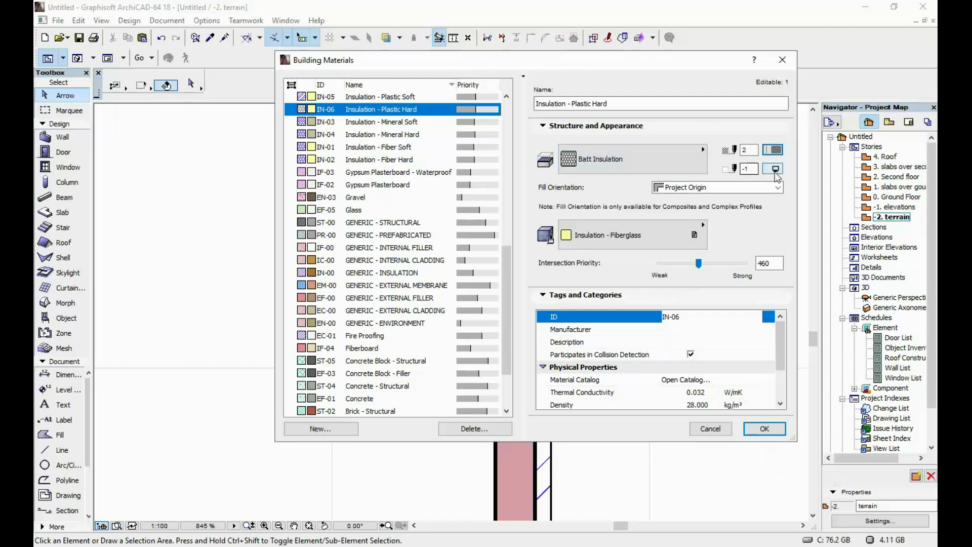
{"action": "left_click", "coordinate": [765, 429]}
Rotate the composite wall on the plan about its upper end into a diagonal position.
{"action": "scroll", "coordinate": [596, 319], "scroll_direction": "down", "scroll_amount": 5}
{"action": "middle_click_drag", "start_coordinate": [596, 319], "coordinate": [568, 232]}
{"action": "scroll", "coordinate": [531, 131], "scroll_direction": "up", "scroll_amount": 4}
{"action": "scroll", "coordinate": [545, 137], "scroll_direction": "up", "scroll_amount": 1}
{"action": "scroll", "coordinate": [566, 180], "scroll_direction": "up", "scroll_amount": 1}
{"action": "left_click", "coordinate": [556, 234]}
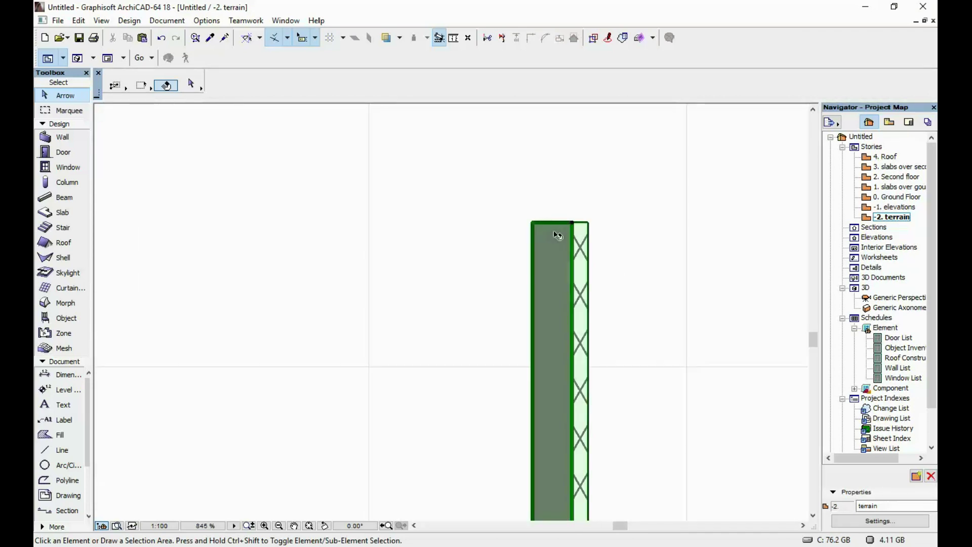
{"action": "key", "text": "ctrl+e"}
{"action": "left_click", "coordinate": [555, 227]}
{"action": "left_click", "coordinate": [555, 340]}
{"action": "left_click", "coordinate": [474, 316]}
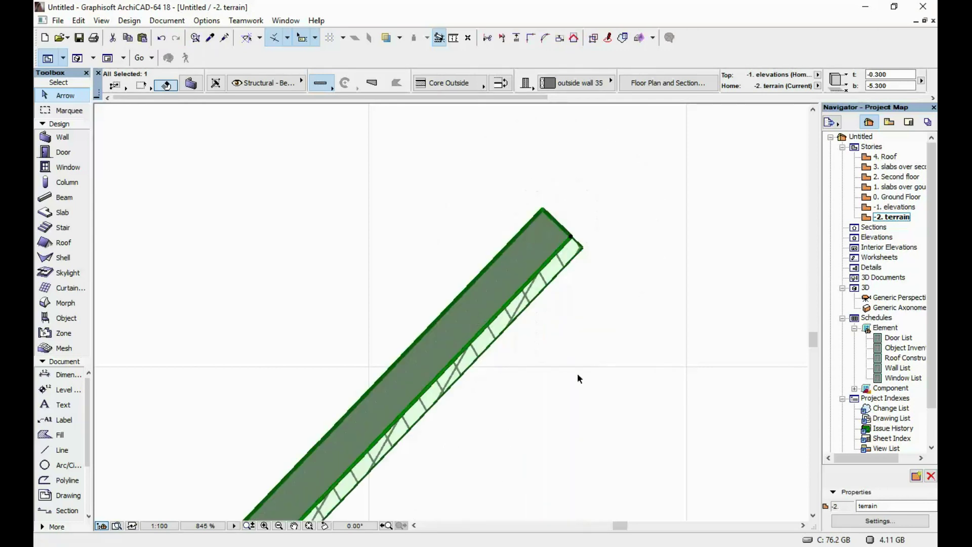
Examine the insulation hatch along the diagonal wall, undoing and redoing the rotation for comparison, and deselect the wall.
{"action": "scroll", "coordinate": [476, 261], "scroll_direction": "down", "scroll_amount": 3}
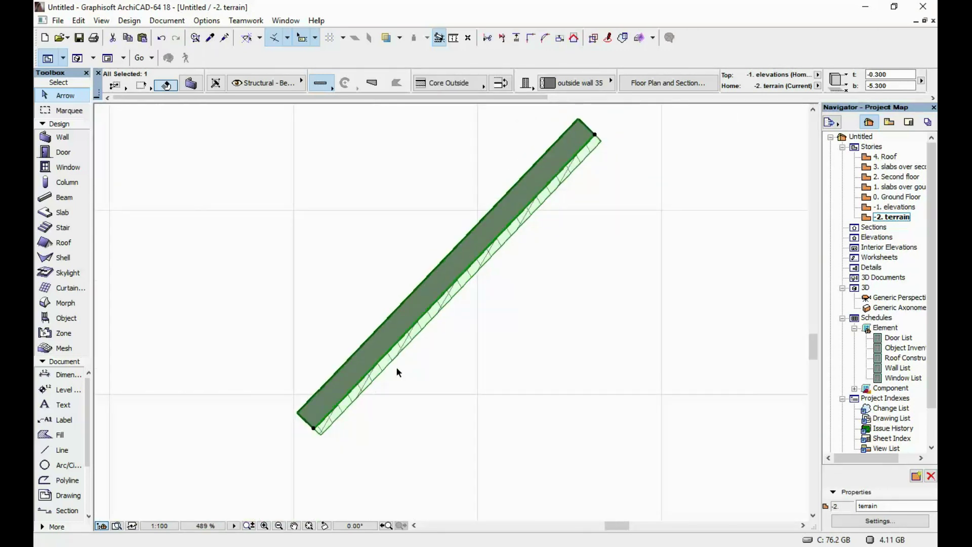
{"action": "scroll", "coordinate": [521, 195], "scroll_direction": "up", "scroll_amount": 5}
{"action": "scroll", "coordinate": [550, 216], "scroll_direction": "down", "scroll_amount": 3}
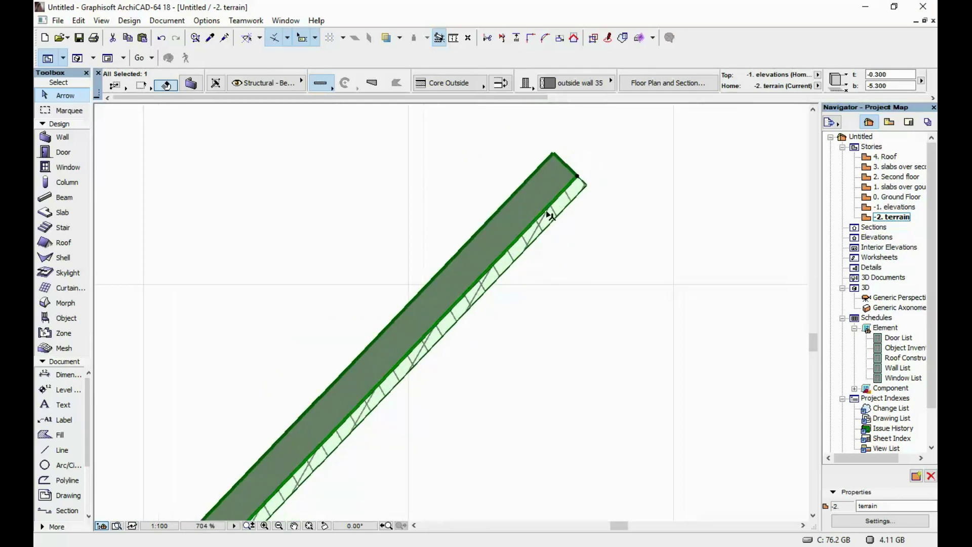
{"action": "key", "text": "ctrl+z"}
{"action": "key", "text": "ctrl+shift+z"}
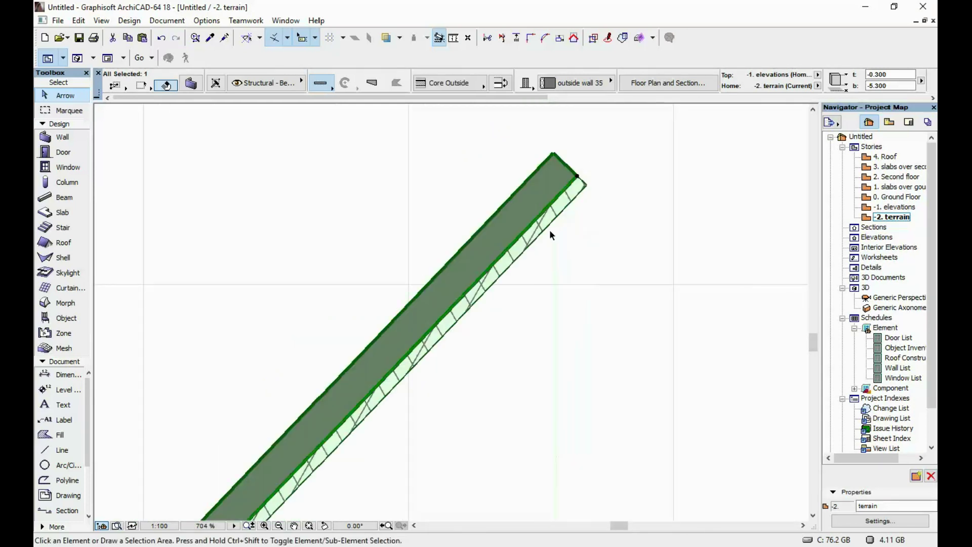
{"action": "left_click", "coordinate": [561, 257]}
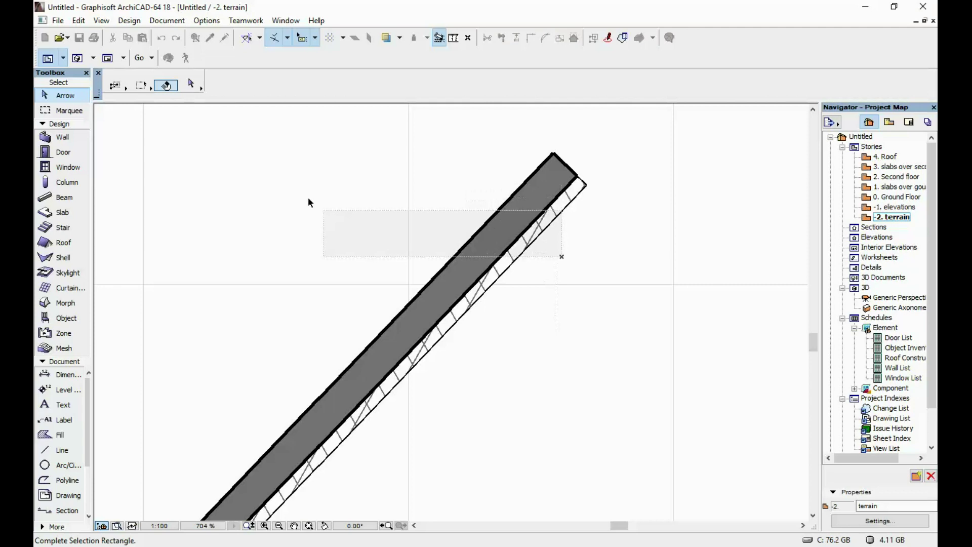
Set the fill orientation of the Insulation - Plastic Hard building material to Element Origin.
{"action": "left_click", "coordinate": [207, 20]}
{"action": "mouse_move", "coordinate": [243, 36]}
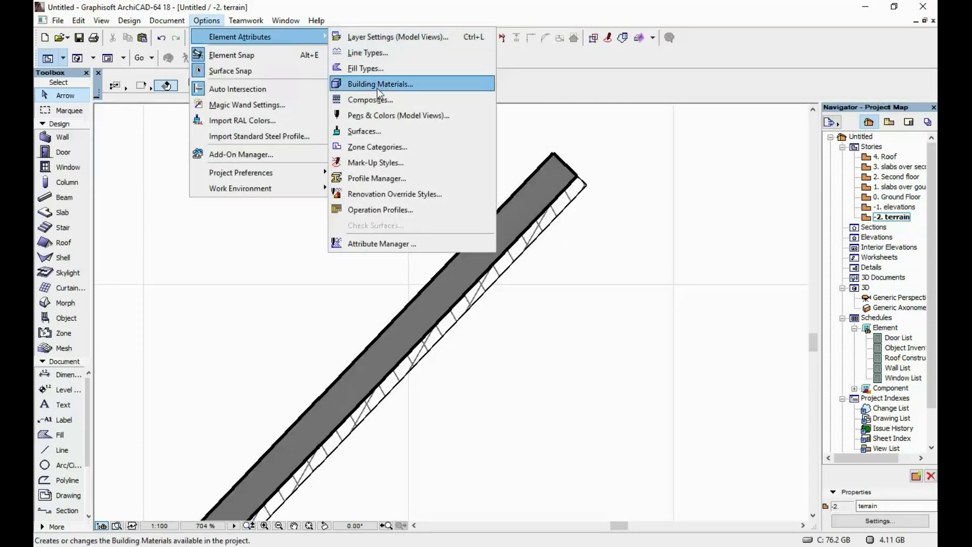
{"action": "left_click", "coordinate": [381, 84]}
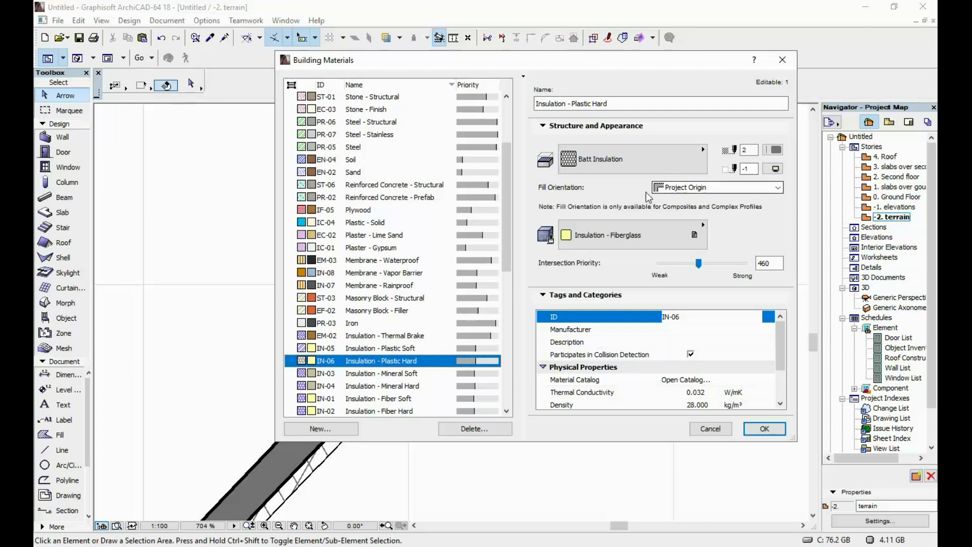
{"action": "left_click", "coordinate": [676, 192]}
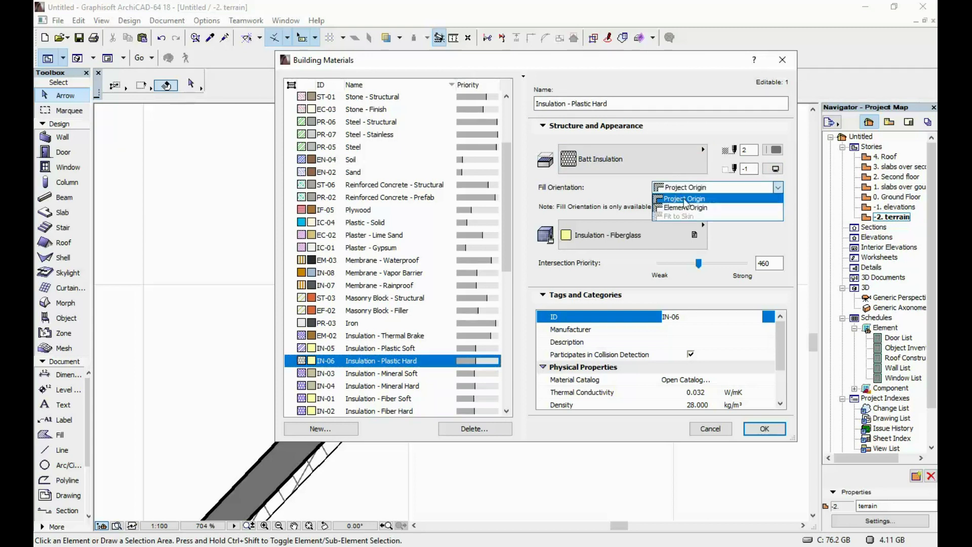
{"action": "left_click", "coordinate": [686, 207]}
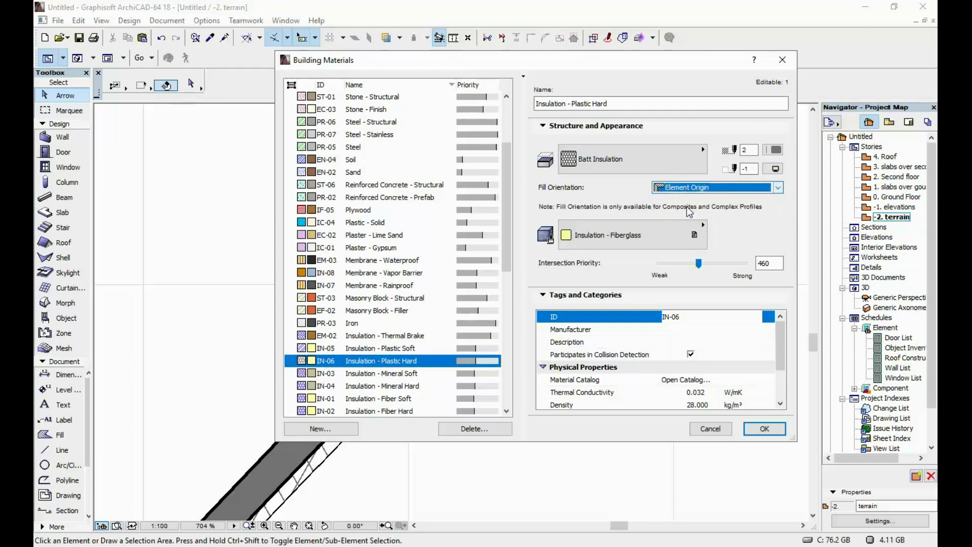
{"action": "left_click", "coordinate": [772, 432]}
Rotate the wall about its upper end to slope in the opposite diagonal direction, and deselect it.
{"action": "scroll", "coordinate": [488, 271], "scroll_direction": "down", "scroll_amount": 3}
{"action": "scroll", "coordinate": [499, 224], "scroll_direction": "up", "scroll_amount": 2}
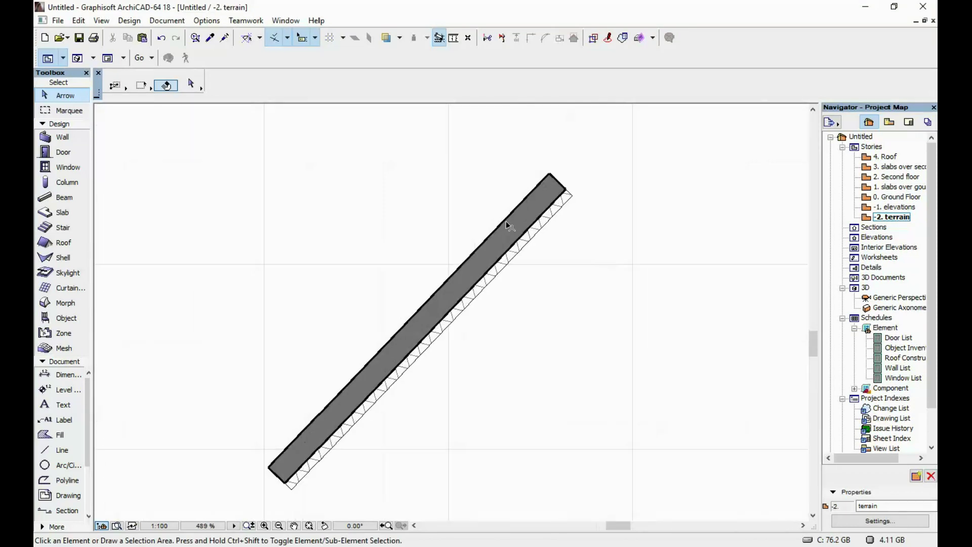
{"action": "left_click", "coordinate": [505, 222]}
{"action": "key", "text": "ctrl+e"}
{"action": "left_click", "coordinate": [566, 190]}
{"action": "left_click", "coordinate": [528, 258]}
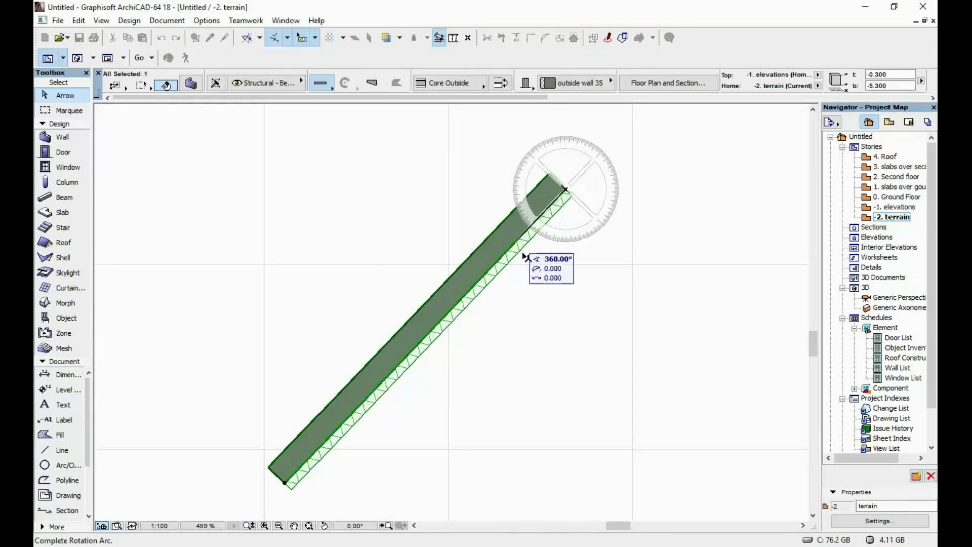
{"action": "left_click", "coordinate": [658, 293]}
{"action": "left_click", "coordinate": [683, 270]}
Inspect the wall's structural fill, contours and insulation hatch alignment on the plan at several scales.
{"action": "middle_click_drag", "start_coordinate": [682, 270], "coordinate": [609, 172]}
{"action": "scroll", "coordinate": [616, 233], "scroll_direction": "down", "scroll_amount": 2}
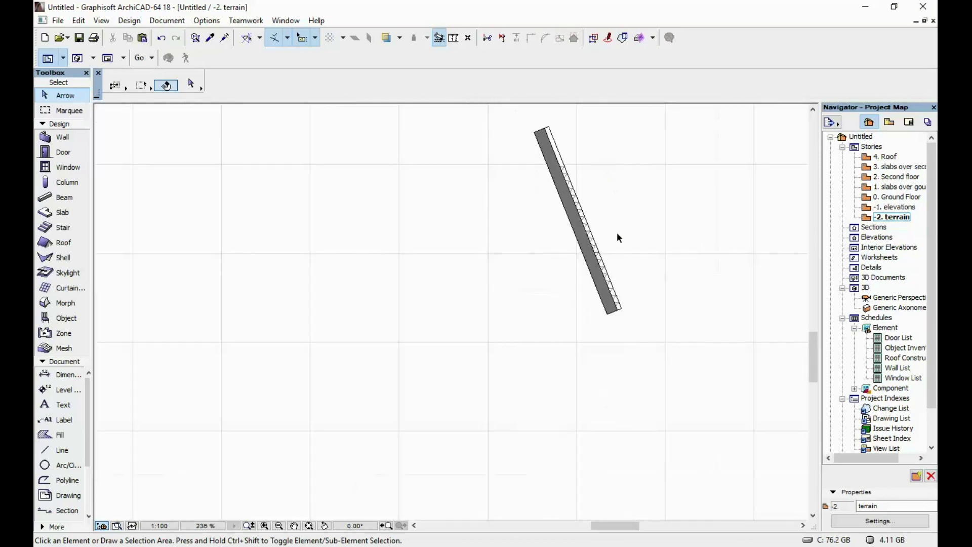
{"action": "scroll", "coordinate": [533, 197], "scroll_direction": "down", "scroll_amount": 1}
{"action": "scroll", "coordinate": [533, 195], "scroll_direction": "up", "scroll_amount": 4}
{"action": "scroll", "coordinate": [522, 199], "scroll_direction": "down", "scroll_amount": 4}
{"action": "scroll", "coordinate": [502, 201], "scroll_direction": "up", "scroll_amount": 2}
{"action": "scroll", "coordinate": [499, 201], "scroll_direction": "up", "scroll_amount": 3}
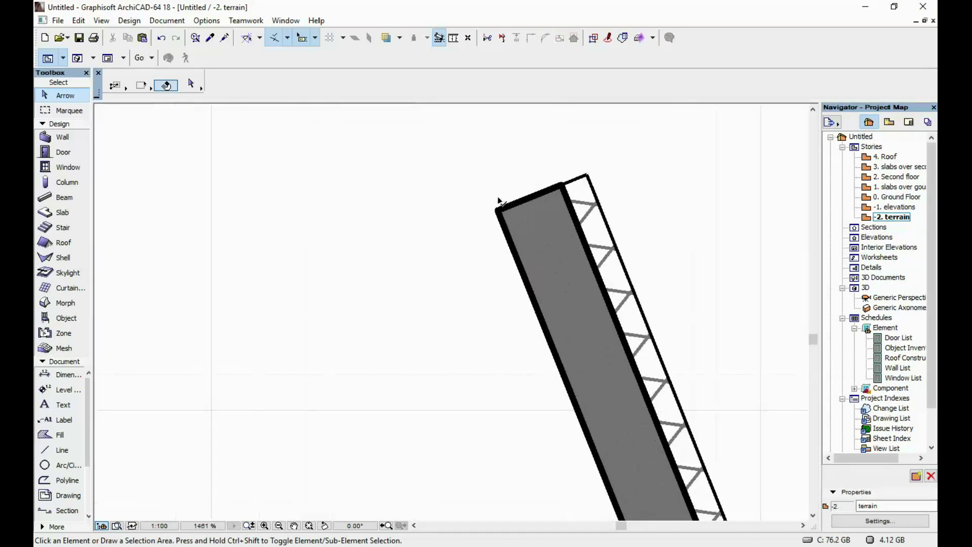
{"action": "scroll", "coordinate": [502, 200], "scroll_direction": "down", "scroll_amount": 2}
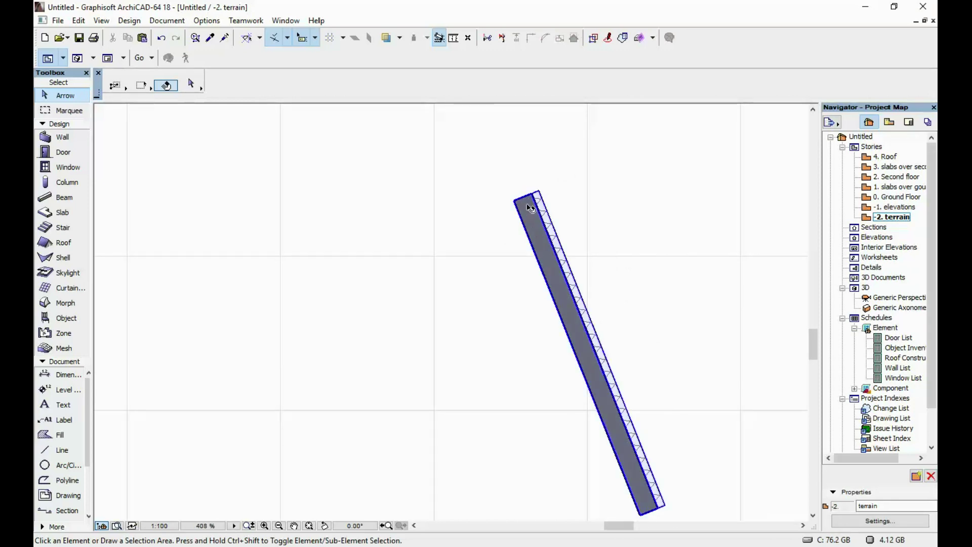
{"action": "scroll", "coordinate": [529, 210], "scroll_direction": "down", "scroll_amount": 4}
{"action": "scroll", "coordinate": [519, 206], "scroll_direction": "up", "scroll_amount": 3}
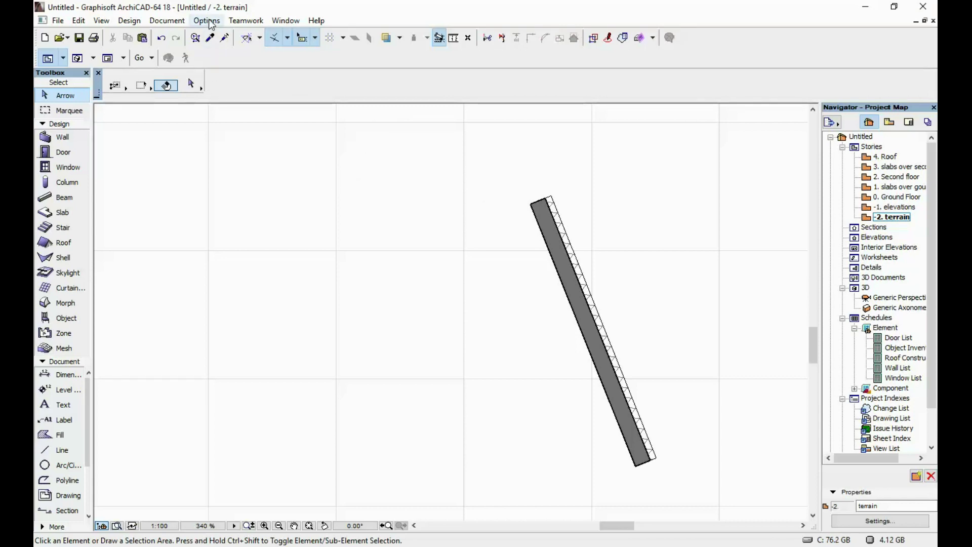
{"action": "scroll", "coordinate": [532, 201], "scroll_direction": "up", "scroll_amount": 4}
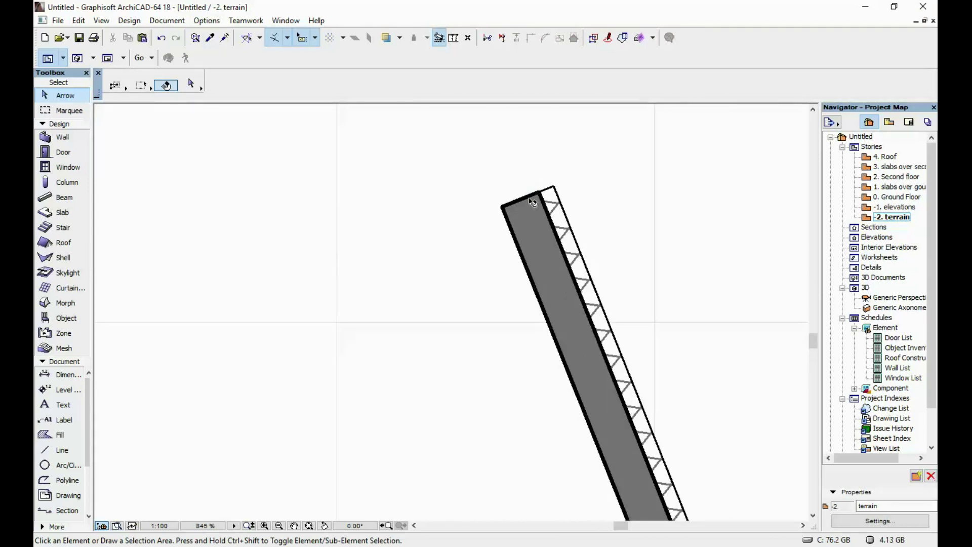
Duplicate the outside wall 35 composite as "inside wall 25 cm" and remove its Insulation - Plastic Hard skin.
{"action": "left_click", "coordinate": [217, 21]}
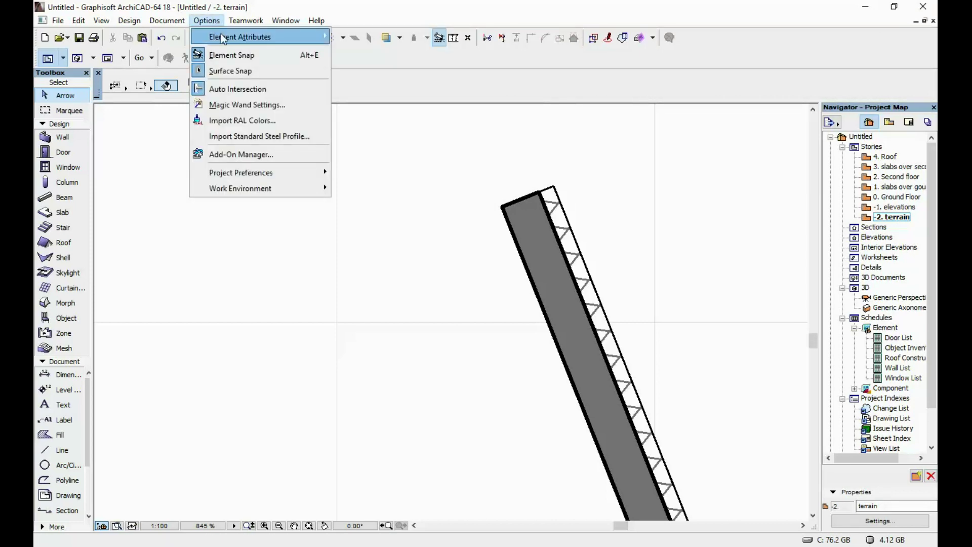
{"action": "mouse_move", "coordinate": [221, 34]}
{"action": "left_click", "coordinate": [384, 104]}
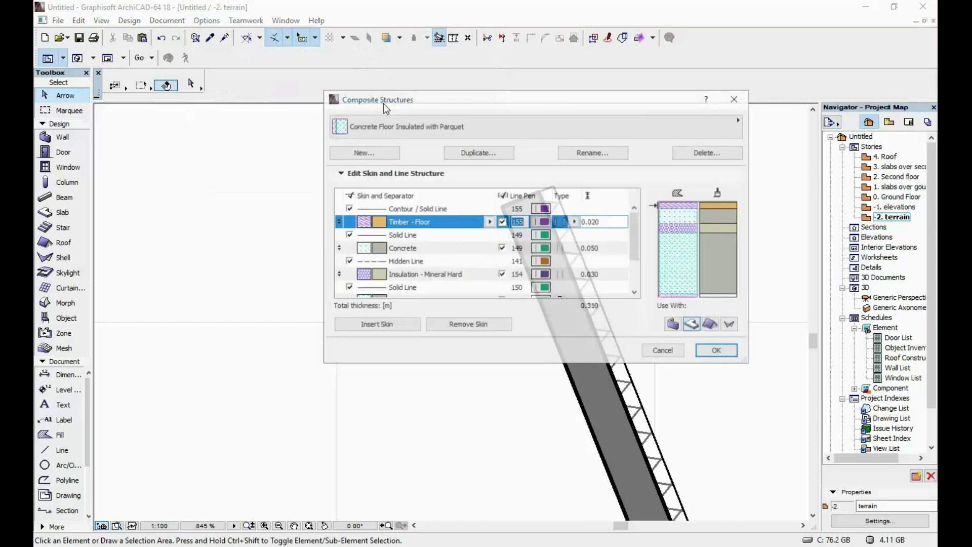
{"action": "left_click", "coordinate": [418, 126]}
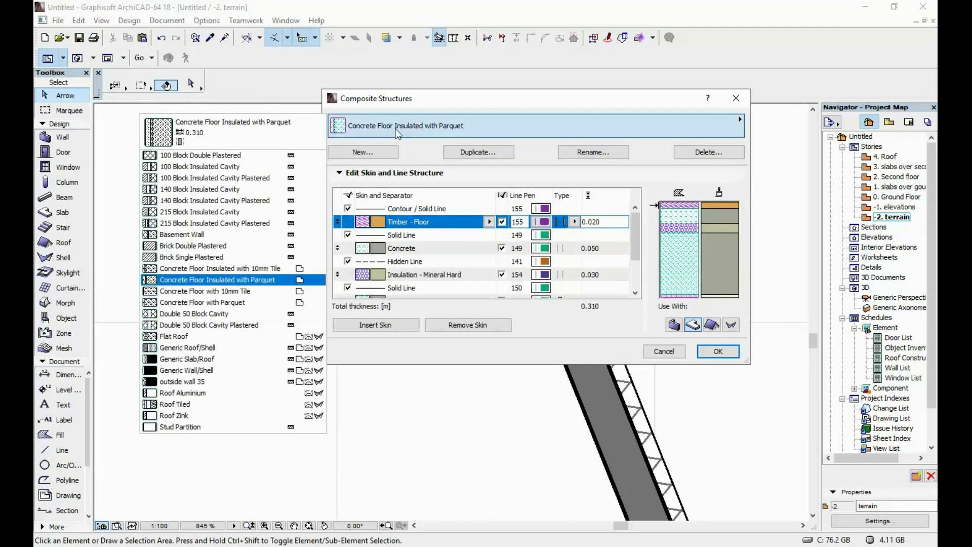
{"action": "left_click", "coordinate": [195, 387]}
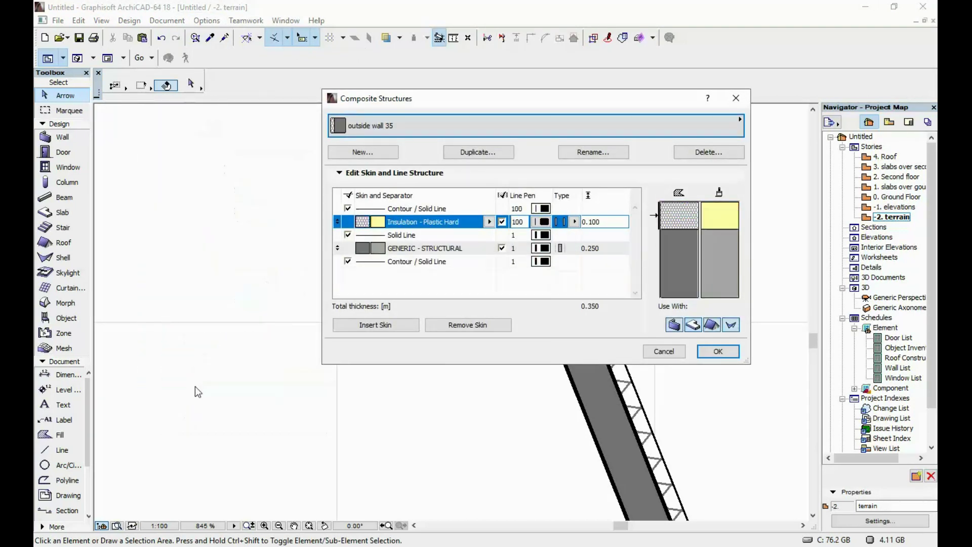
{"action": "left_click", "coordinate": [479, 152]}
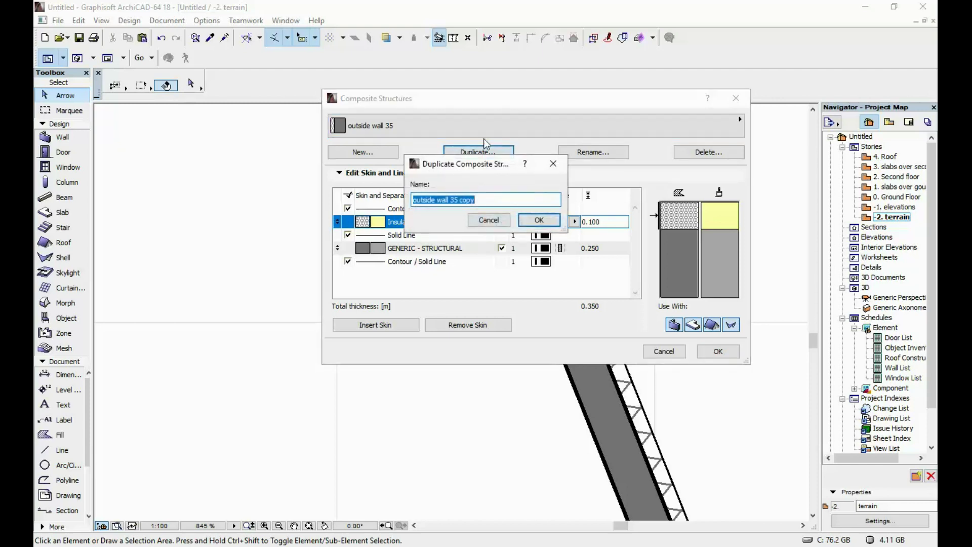
{"action": "type", "text": "ins"}
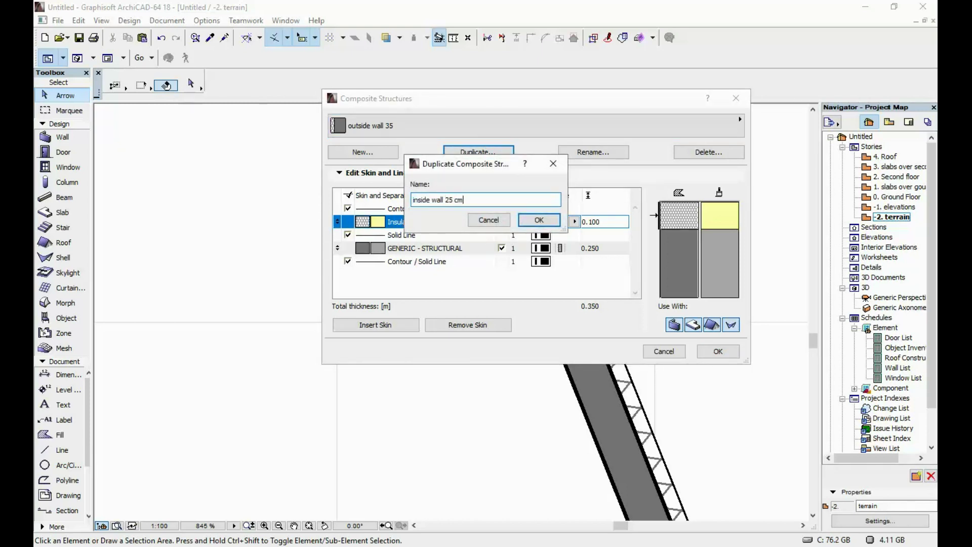
{"action": "type", "text": "ide wall 25 cm"}
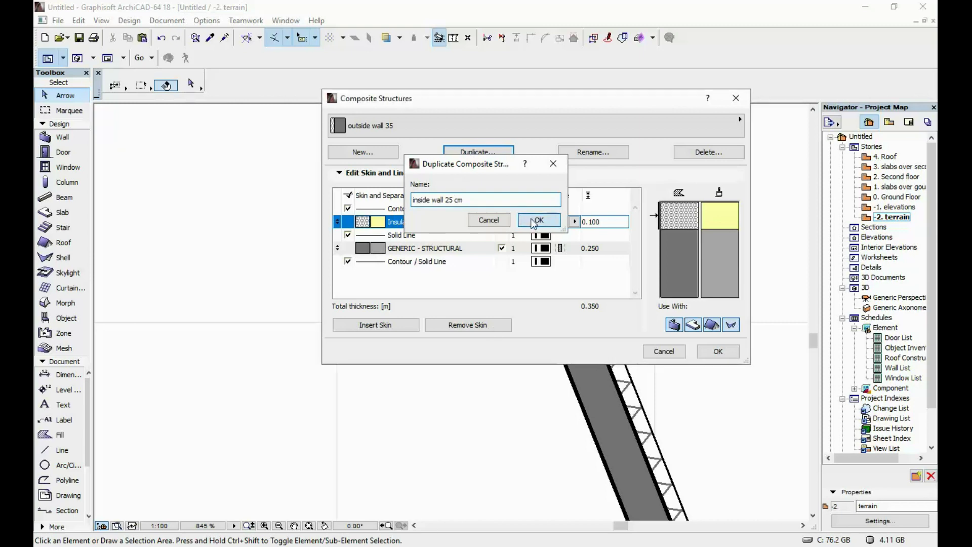
{"action": "left_click", "coordinate": [537, 221]}
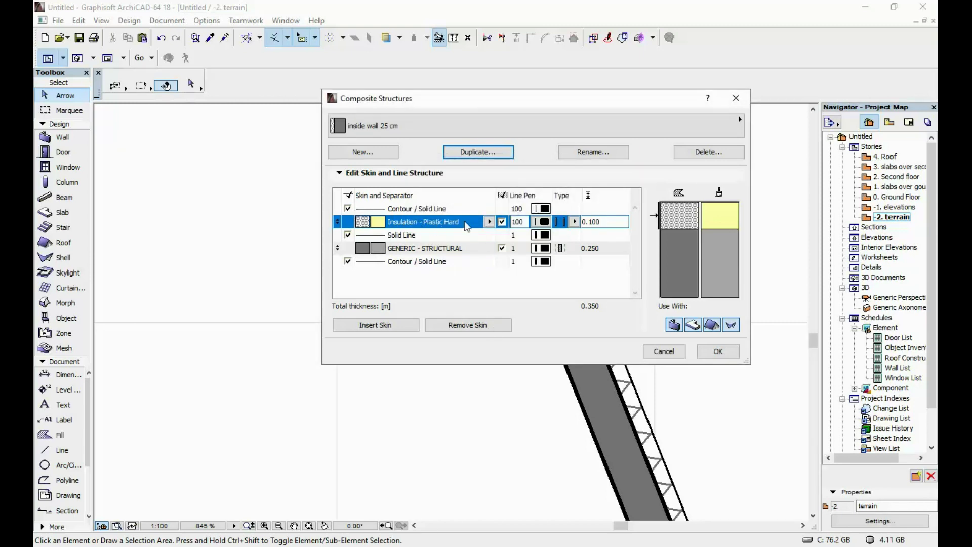
{"action": "left_click", "coordinate": [479, 325]}
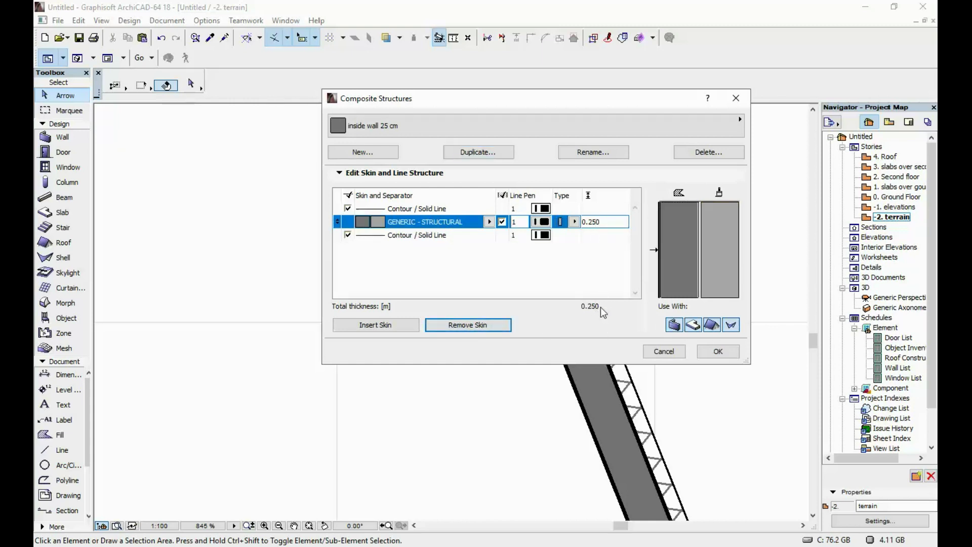
{"action": "left_click", "coordinate": [718, 351]}
Draw a sample wall with the inside wall 25 cm composite parallel to the diagonal outside wall, using that wall's settings.
{"action": "scroll", "coordinate": [698, 301], "scroll_direction": "down", "scroll_amount": 6}
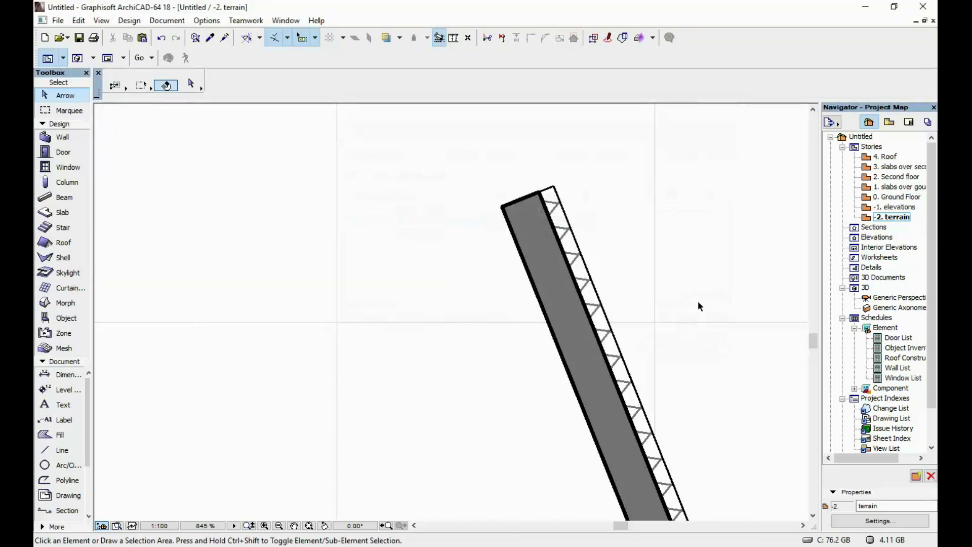
{"action": "left_click", "coordinate": [552, 193], "text": "alt"}
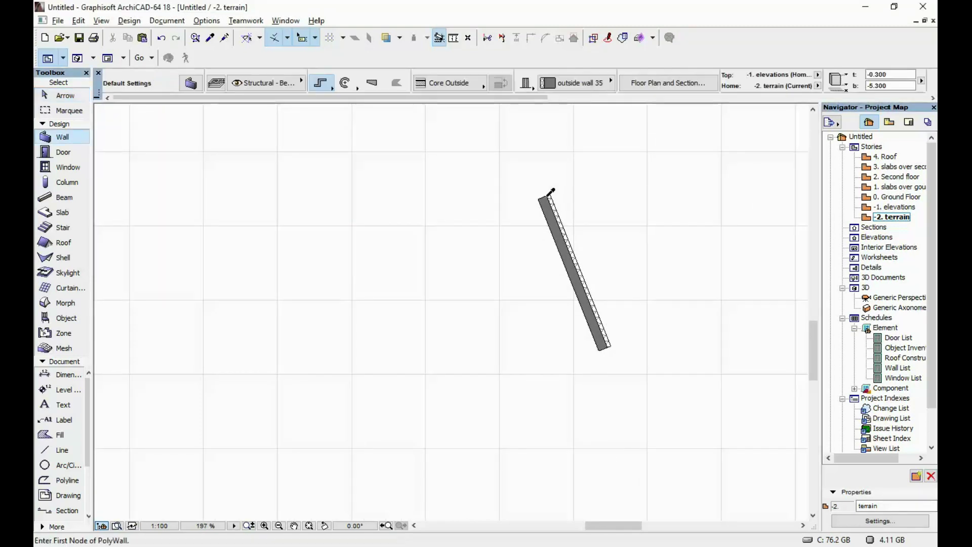
{"action": "left_click", "coordinate": [588, 82]}
{"action": "left_click", "coordinate": [658, 287]}
{"action": "left_click", "coordinate": [597, 191]}
{"action": "double_click", "coordinate": [652, 313]}
{"action": "scroll", "coordinate": [604, 164], "scroll_direction": "up", "scroll_amount": 7}
{"action": "scroll", "coordinate": [591, 278], "scroll_direction": "down", "scroll_amount": 2}
{"action": "scroll", "coordinate": [569, 251], "scroll_direction": "down", "scroll_amount": 2}
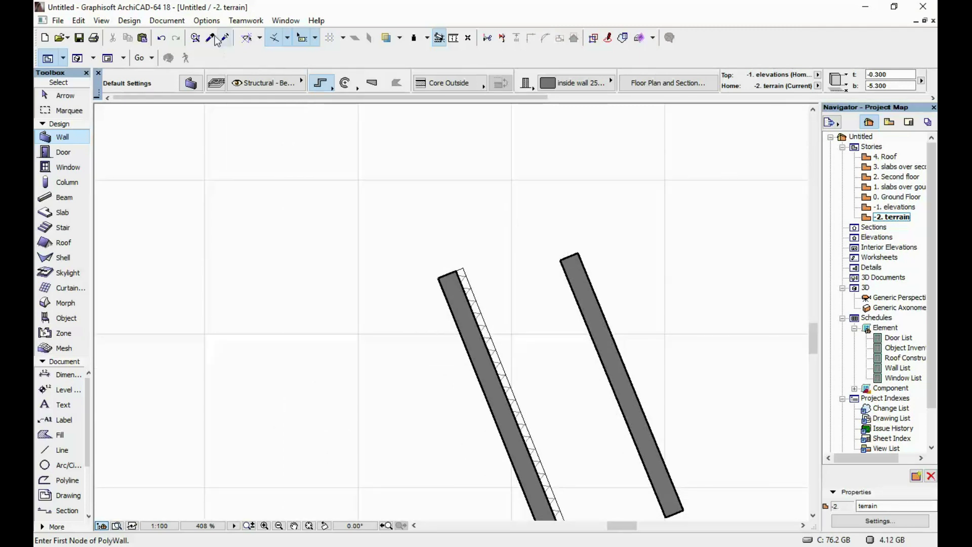
Duplicate the inside wall 25 cm composite as "inside wall 10 cm" and set its structural skin thickness to 0.100 m.
{"action": "left_click", "coordinate": [207, 21]}
{"action": "mouse_move", "coordinate": [217, 38]}
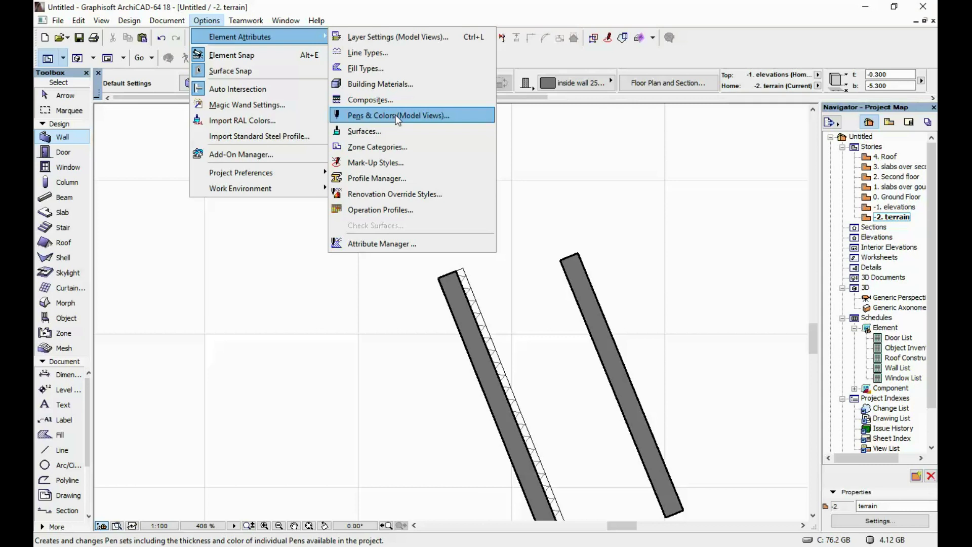
{"action": "left_click", "coordinate": [370, 100]}
{"action": "left_click", "coordinate": [471, 152]}
{"action": "type", "text": "insi"}
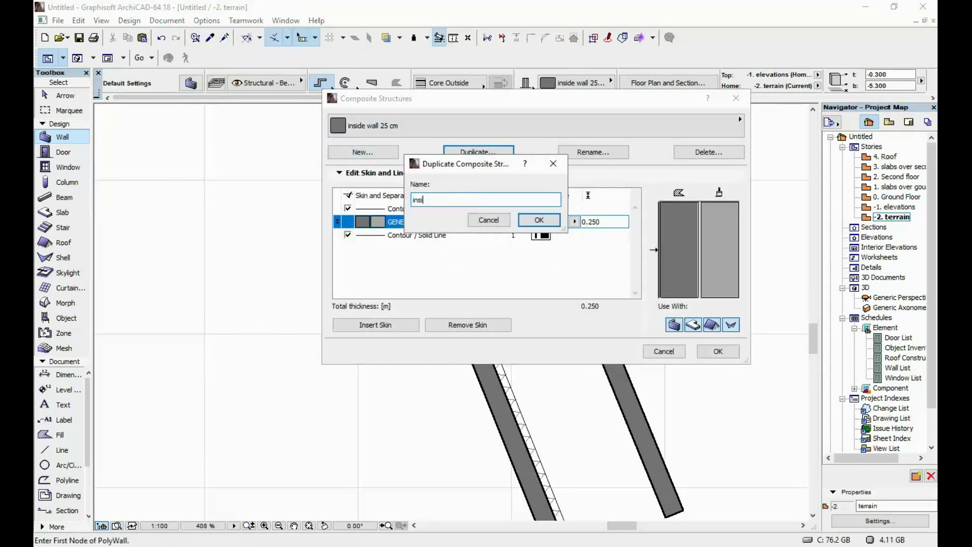
{"action": "type", "text": "de wall 10 cm"}
{"action": "key", "text": "Return"}
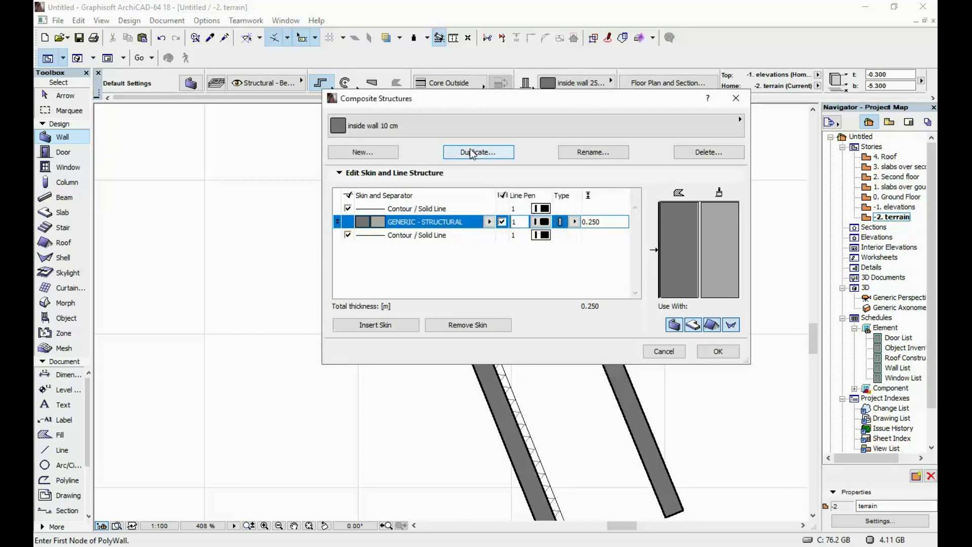
{"action": "left_click", "coordinate": [525, 221]}
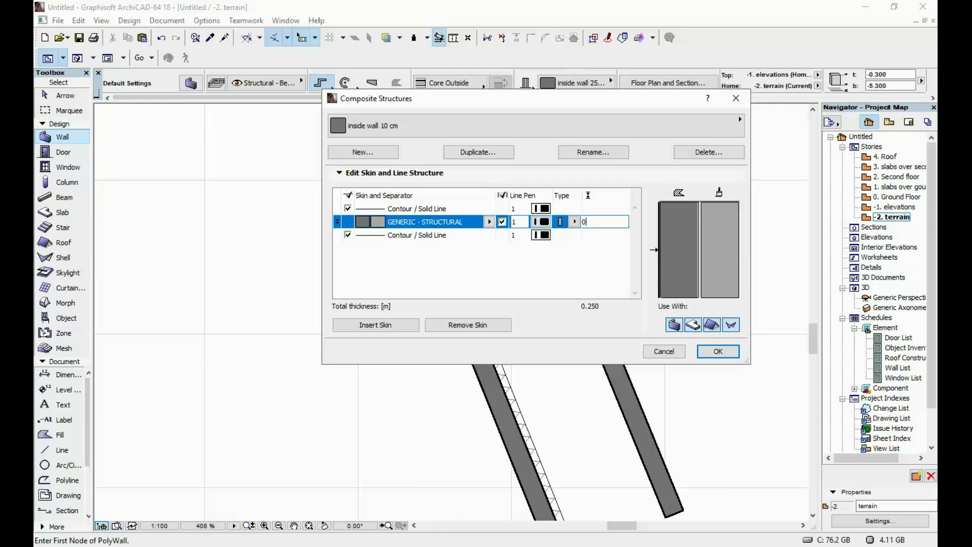
{"action": "key", "text": "Return"}
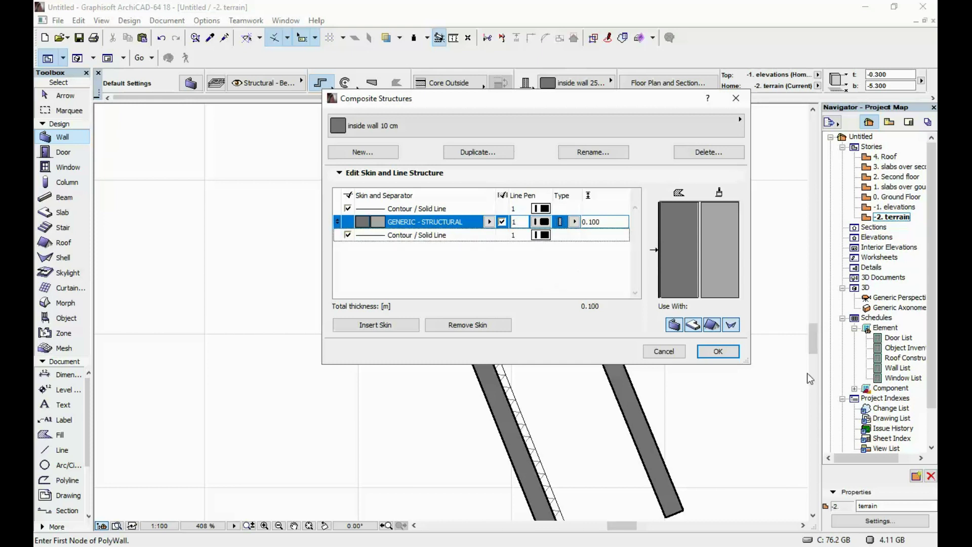
{"action": "left_click", "coordinate": [718, 351]}
Draw a sample diagonal wall with the inside wall 10 cm composite beside the 25 cm wall.
{"action": "left_click", "coordinate": [617, 237]}
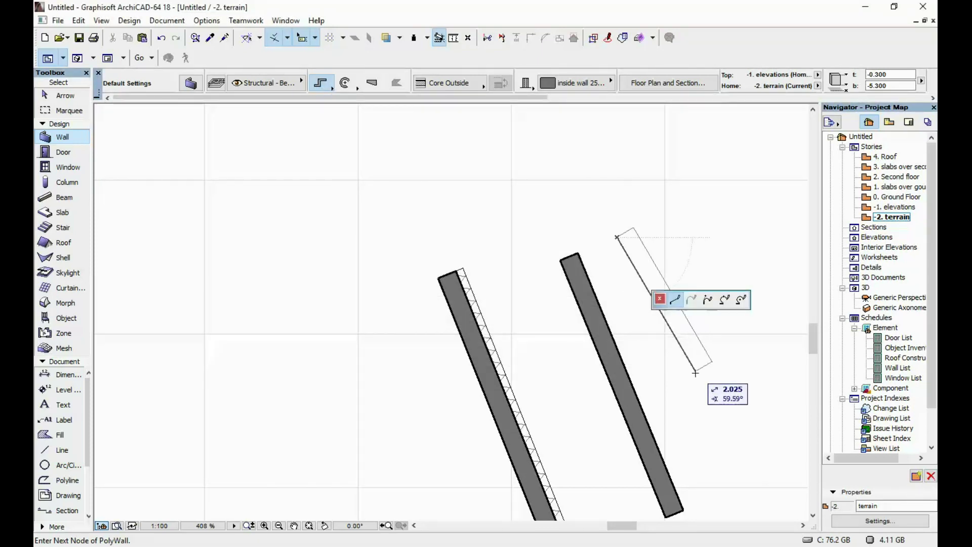
{"action": "left_click", "coordinate": [604, 84]}
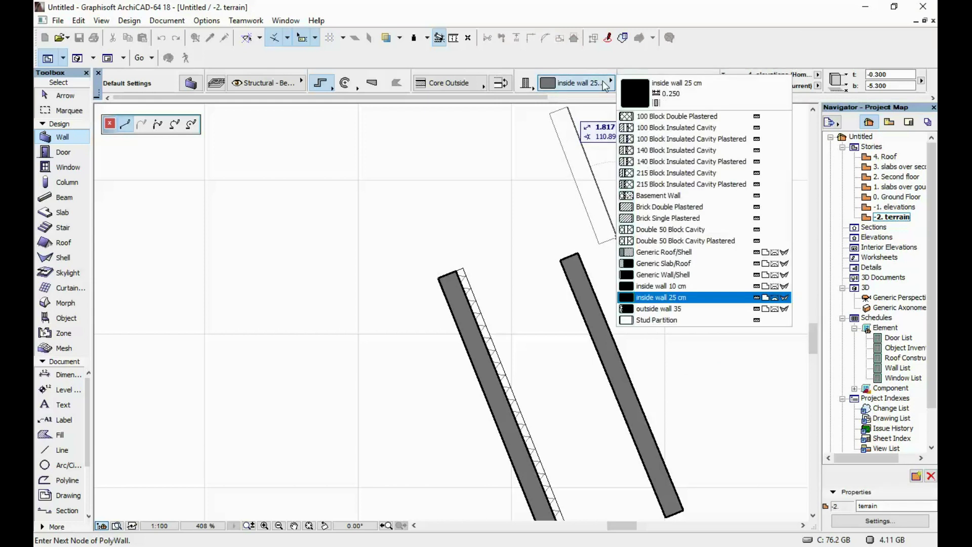
{"action": "left_click", "coordinate": [659, 286]}
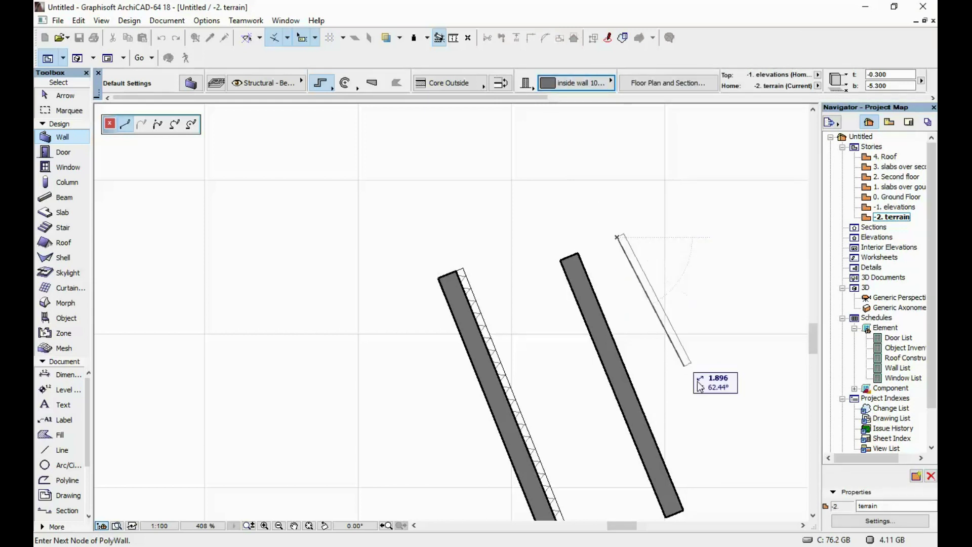
{"action": "double_click", "coordinate": [710, 420]}
{"action": "scroll", "coordinate": [599, 206], "scroll_direction": "down", "scroll_amount": 3}
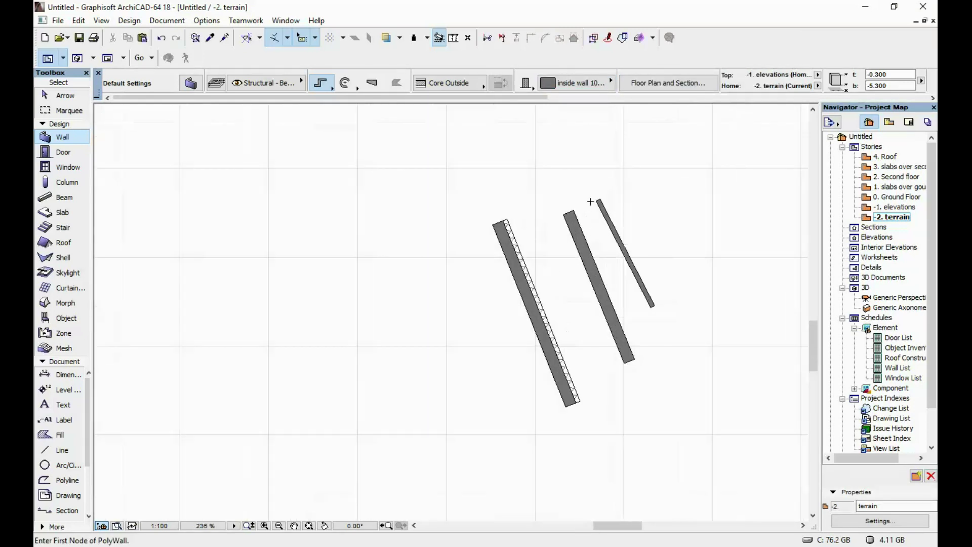
Delete all three sample walls from the terrain plan.
{"action": "scroll", "coordinate": [590, 202], "scroll_direction": "down", "scroll_amount": 6}
{"action": "left_click", "coordinate": [526, 207]}
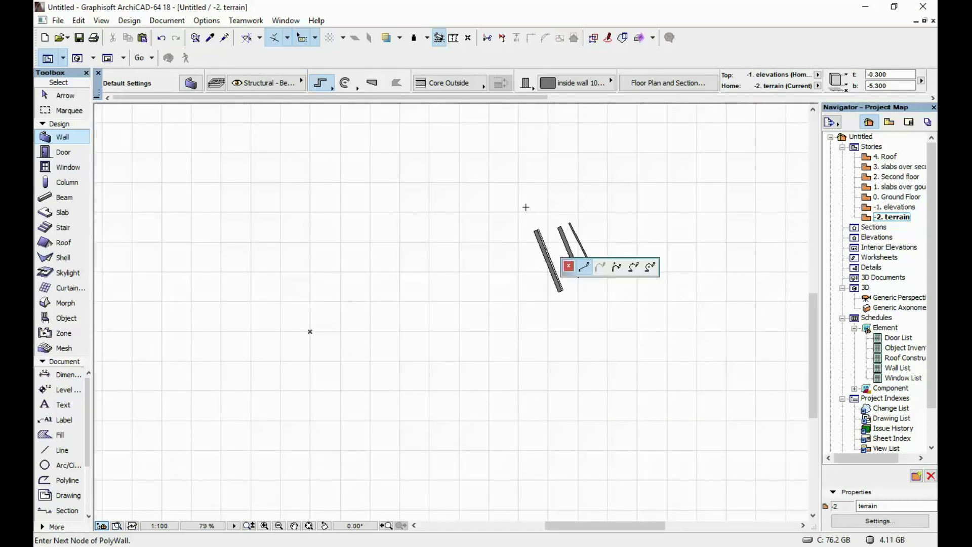
{"action": "key", "text": "Escape"}
{"action": "left_click", "coordinate": [501, 194], "text": "shift"}
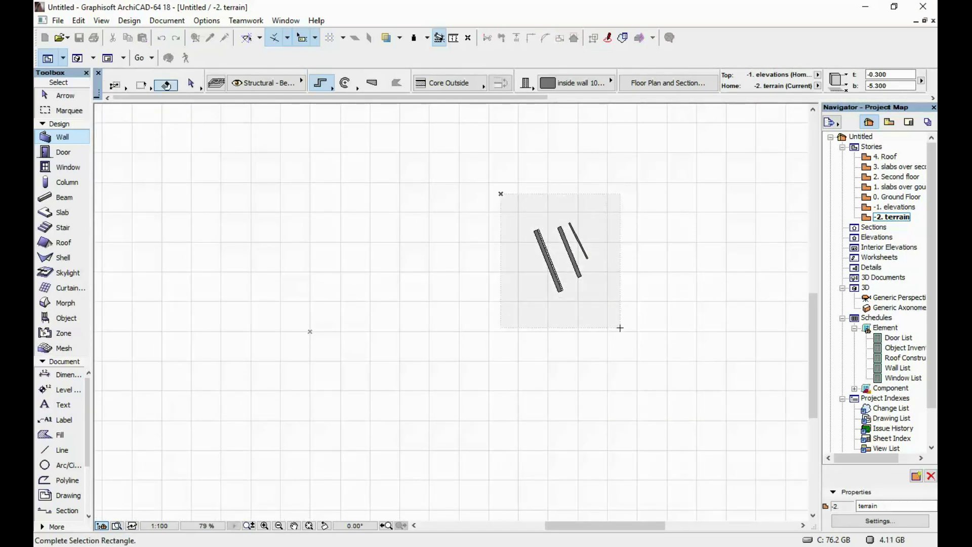
{"action": "left_click", "coordinate": [620, 329]}
{"action": "key", "text": "Delete"}
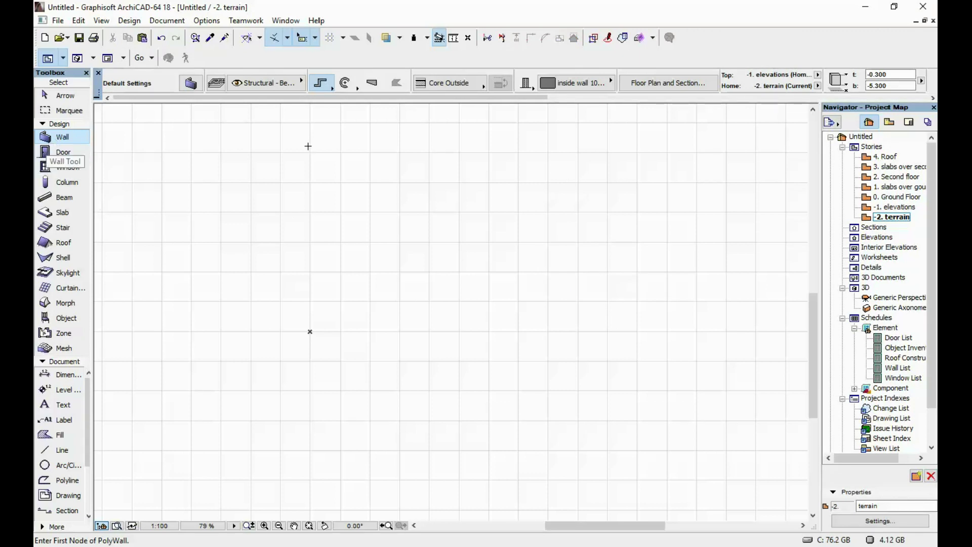
Draw a closed six-sided L-shaped chain of walls with the inside wall 25 cm composite, notched at the lower-left corner.
{"action": "left_click", "coordinate": [450, 373]}
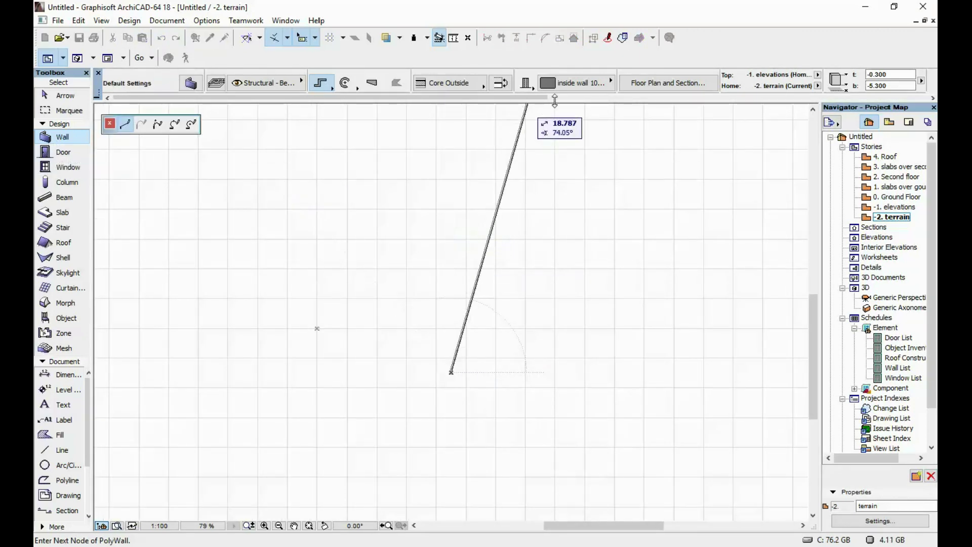
{"action": "left_click", "coordinate": [577, 83]}
{"action": "left_click", "coordinate": [668, 297]}
{"action": "scroll", "coordinate": [440, 296], "scroll_direction": "up", "scroll_amount": 2}
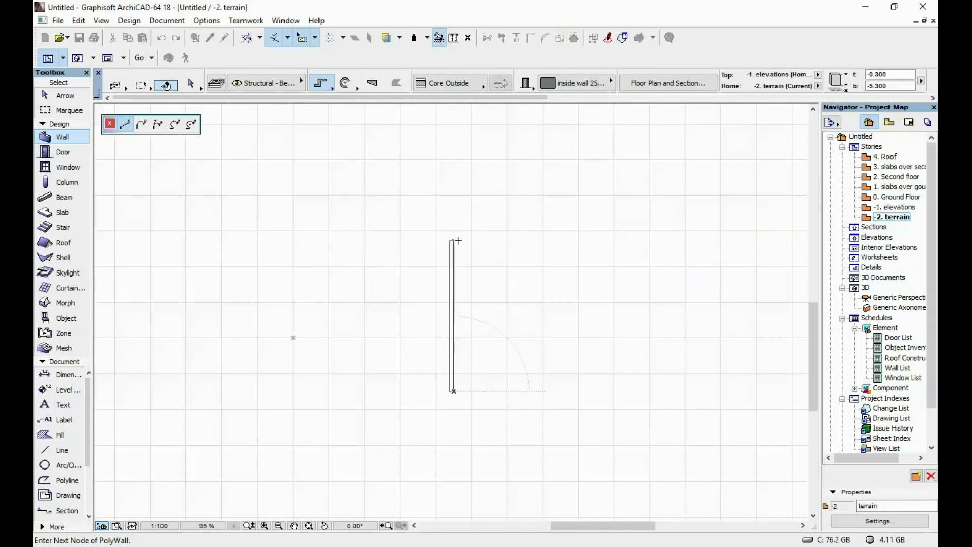
{"action": "left_click", "coordinate": [454, 240]}
{"action": "left_click", "coordinate": [607, 239]}
{"action": "left_click", "coordinate": [607, 484]}
{"action": "left_click", "coordinate": [512, 484]}
{"action": "left_click", "coordinate": [513, 392]}
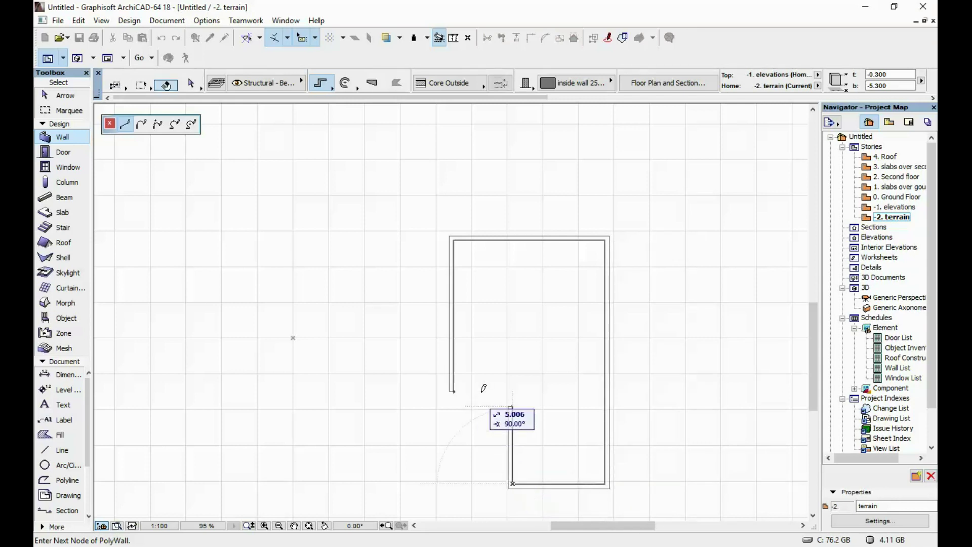
{"action": "left_click", "coordinate": [454, 392]}
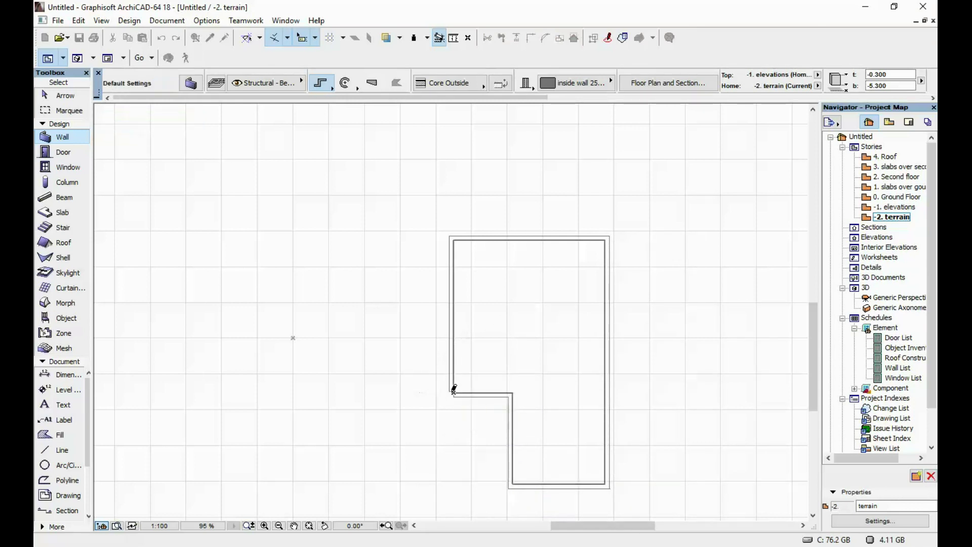
Intersect the two walls that do not meet at the outline's start corner so the corner closes.
{"action": "scroll", "coordinate": [488, 380], "scroll_direction": "up", "scroll_amount": 5}
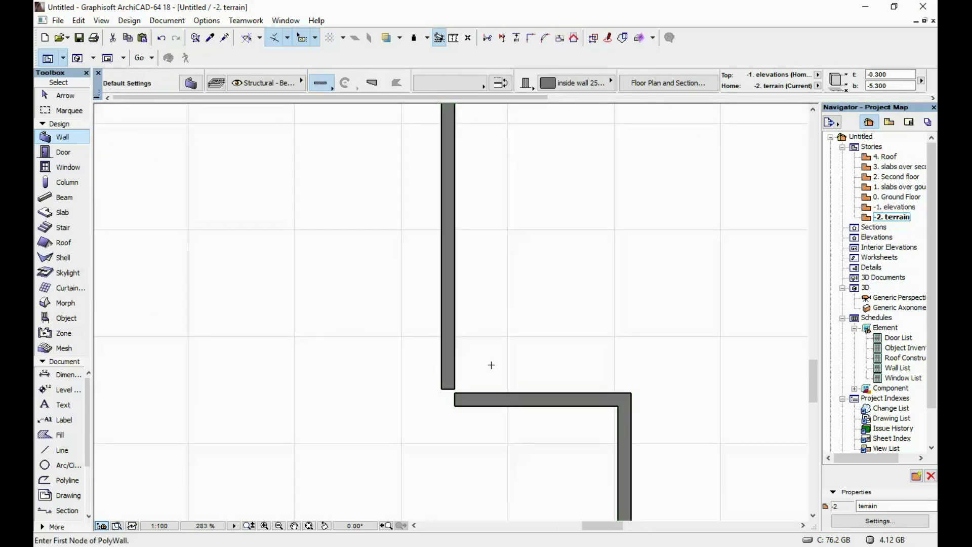
{"action": "left_click", "coordinate": [455, 392], "text": "shift"}
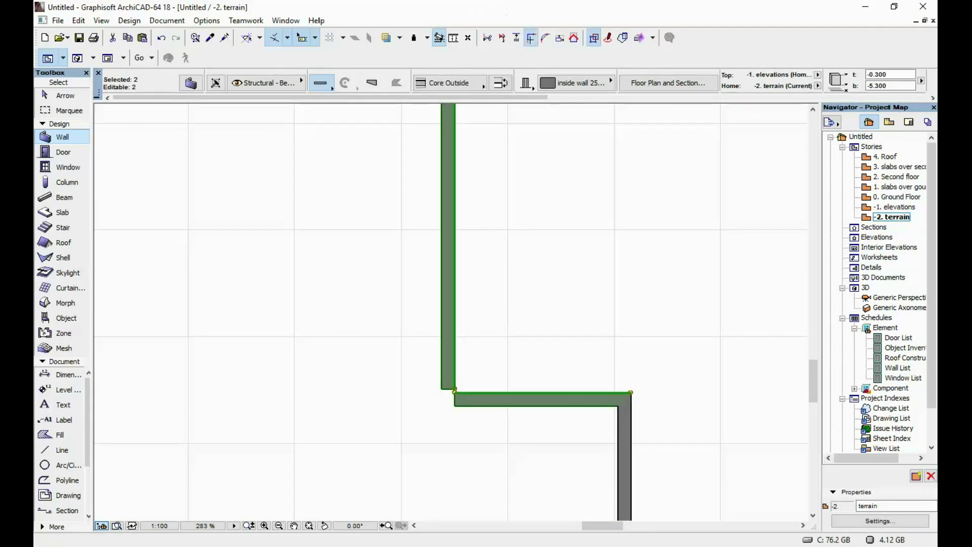
{"action": "key", "text": "Escape"}
{"action": "scroll", "coordinate": [513, 336], "scroll_direction": "down", "scroll_amount": 4}
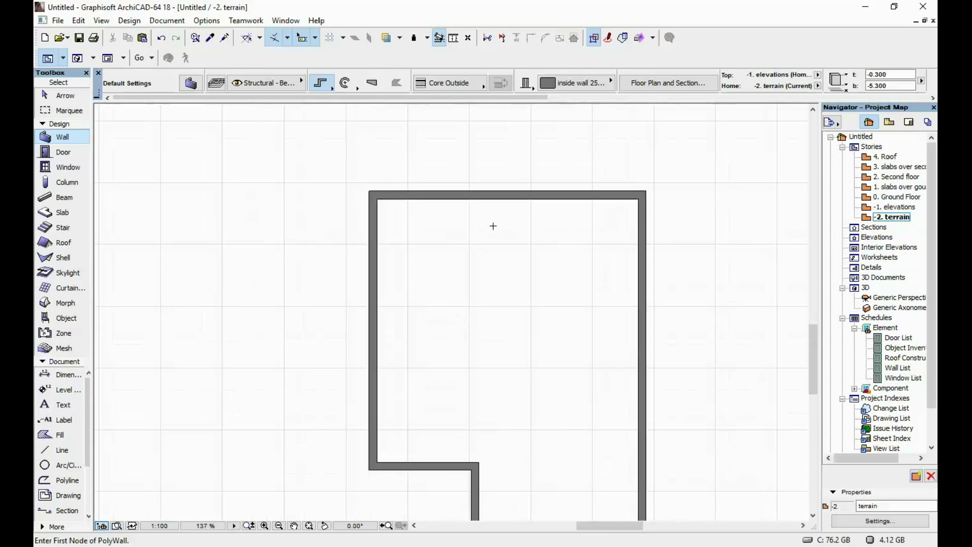
Select all six walls of the outline and change their composite to outside wall 35.
{"action": "scroll", "coordinate": [426, 208], "scroll_direction": "up", "scroll_amount": 2}
{"action": "left_click", "coordinate": [603, 191], "text": "shift"}
{"action": "key", "text": "ctrl+a"}
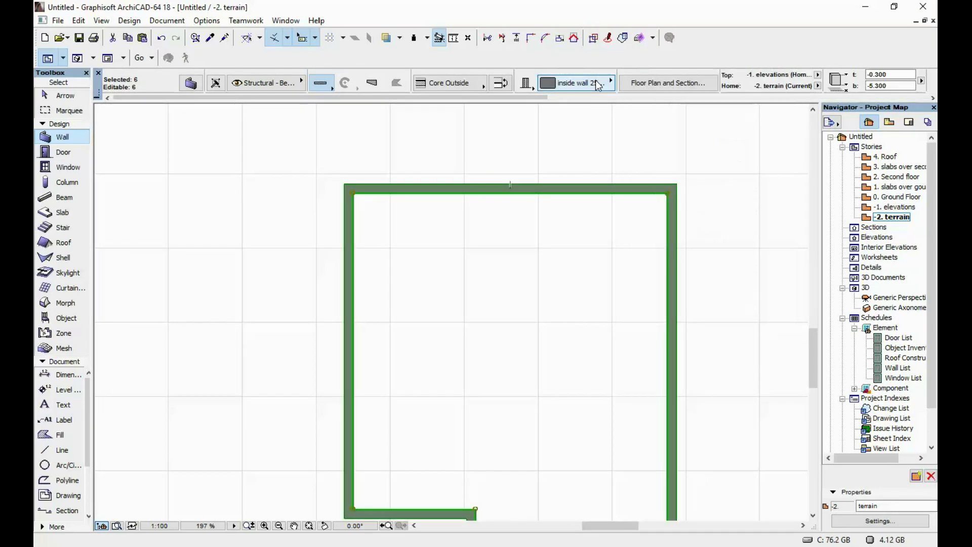
{"action": "left_click", "coordinate": [599, 86]}
{"action": "left_click", "coordinate": [666, 315]}
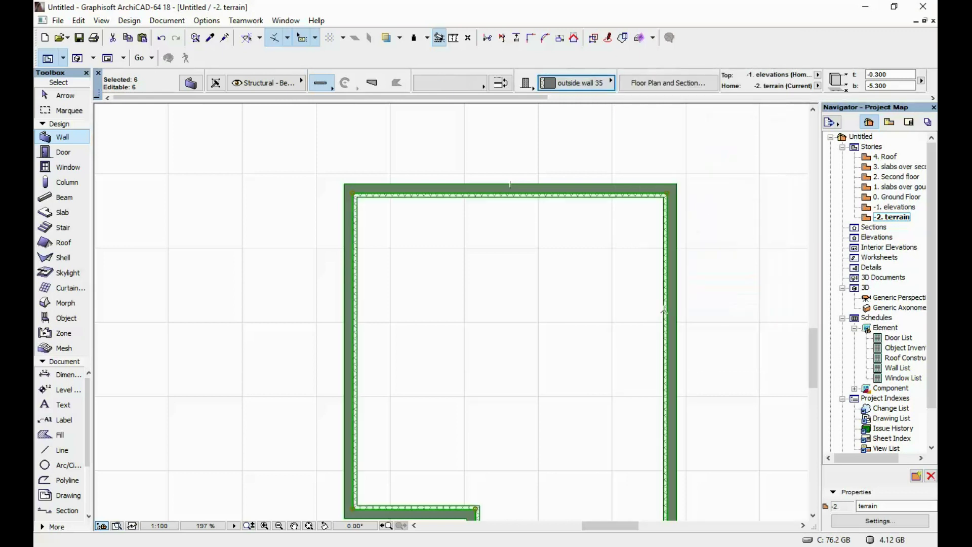
Inspect on which side of the outline's walls the insulation skin lies, at several scales and at the corners.
{"action": "scroll", "coordinate": [548, 230], "scroll_direction": "down", "scroll_amount": 4}
{"action": "scroll", "coordinate": [531, 284], "scroll_direction": "up", "scroll_amount": 3}
{"action": "scroll", "coordinate": [531, 285], "scroll_direction": "up", "scroll_amount": 5}
{"action": "scroll", "coordinate": [560, 202], "scroll_direction": "down", "scroll_amount": 5}
{"action": "scroll", "coordinate": [536, 239], "scroll_direction": "up", "scroll_amount": 4}
{"action": "scroll", "coordinate": [507, 241], "scroll_direction": "up", "scroll_amount": 4}
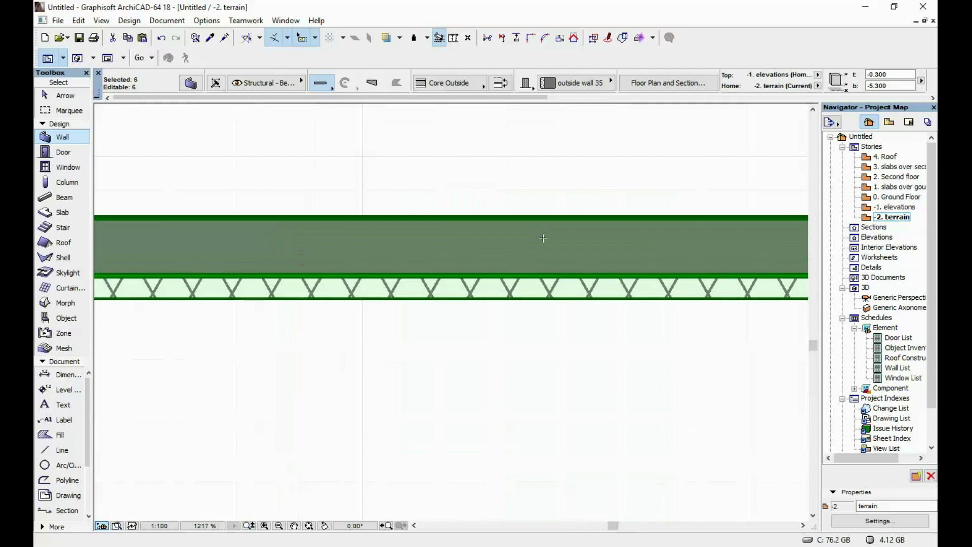
{"action": "scroll", "coordinate": [506, 243], "scroll_direction": "down", "scroll_amount": 5}
{"action": "middle_click_drag", "start_coordinate": [769, 274], "coordinate": [618, 299]}
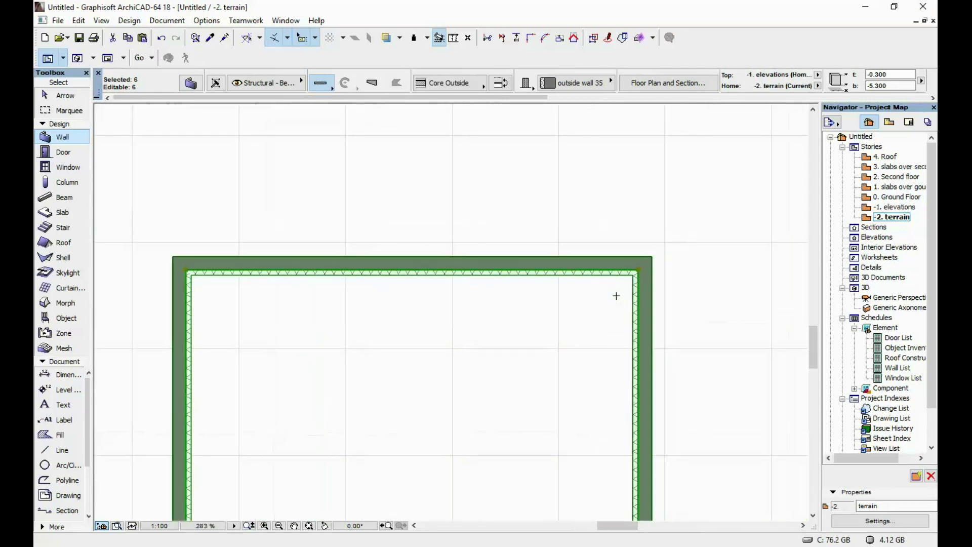
Flip the six selected outline walls about their reference line so the insulation skin faces the outside, and clear the selection.
{"action": "left_click", "coordinate": [501, 83]}
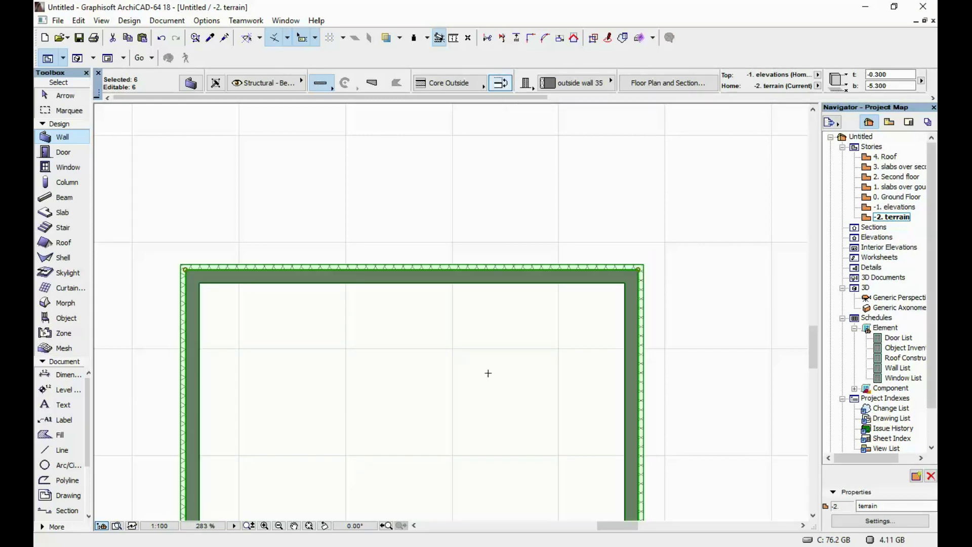
{"action": "scroll", "coordinate": [489, 373], "scroll_direction": "down", "scroll_amount": 4}
{"action": "scroll", "coordinate": [439, 113], "scroll_direction": "up", "scroll_amount": 6}
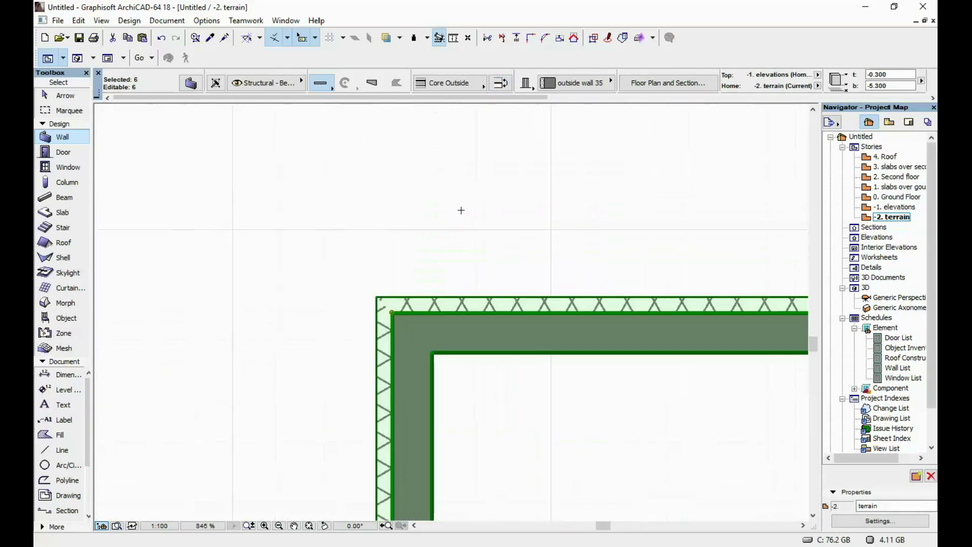
{"action": "key", "text": "Escape"}
{"action": "scroll", "coordinate": [567, 347], "scroll_direction": "down", "scroll_amount": 10}
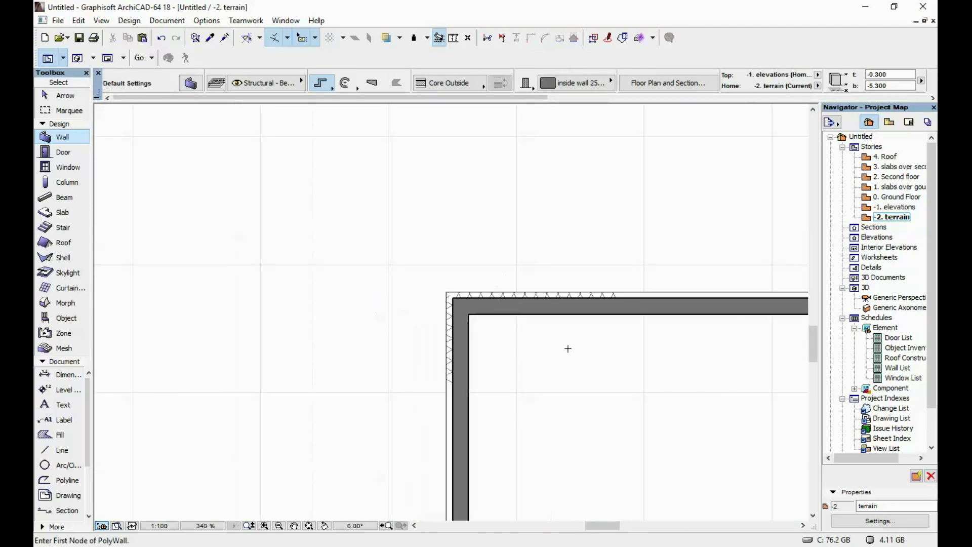
{"action": "scroll", "coordinate": [391, 159], "scroll_direction": "up", "scroll_amount": 7}
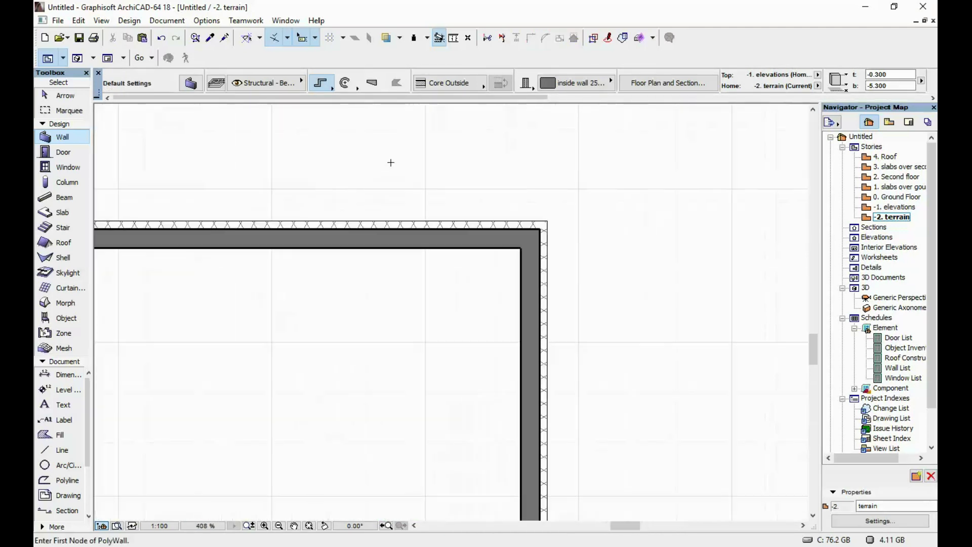
Select all six outline walls and set their reference line offset to 0.125.
{"action": "left_click", "coordinate": [531, 245]}
{"action": "key", "text": "Escape"}
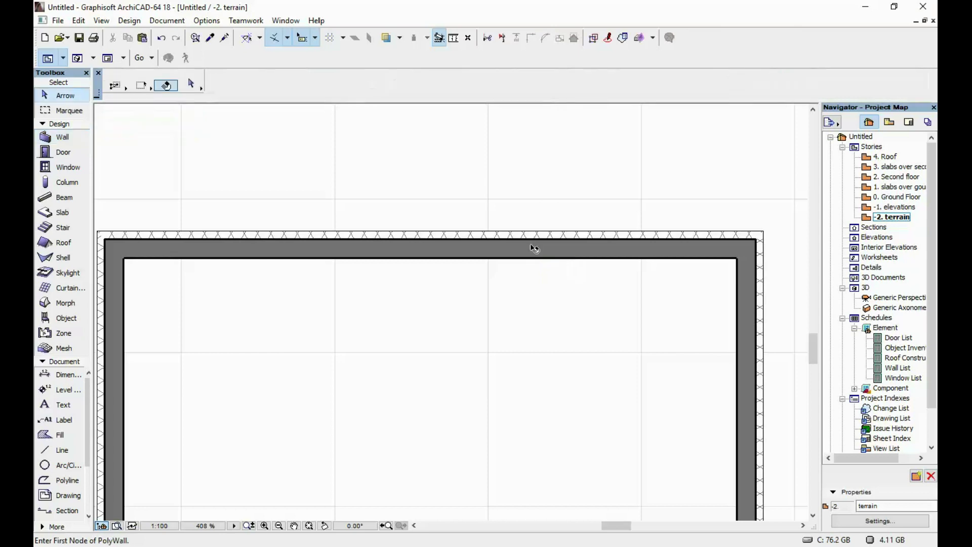
{"action": "key", "text": "ctrl+a"}
{"action": "scroll", "coordinate": [361, 189], "scroll_direction": "up", "scroll_amount": 5}
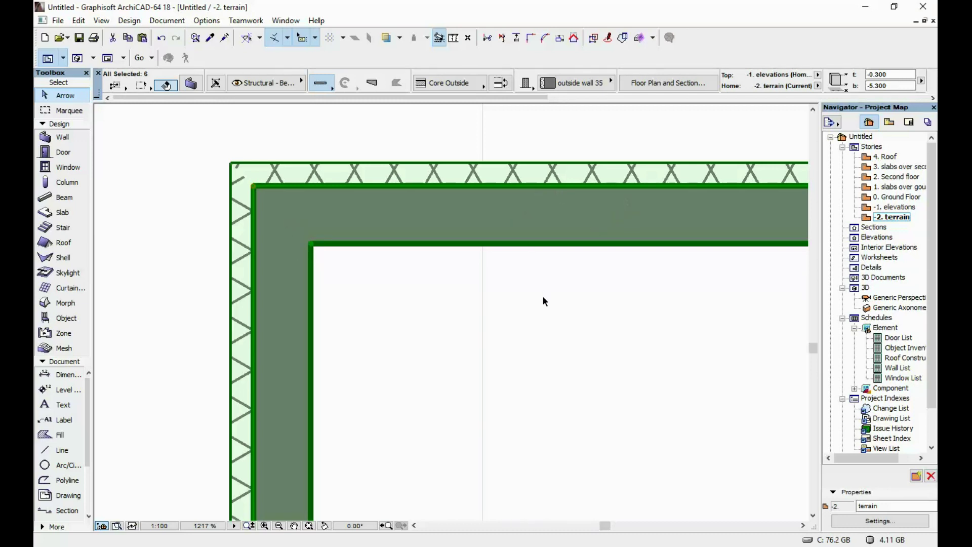
{"action": "scroll", "coordinate": [390, 202], "scroll_direction": "down", "scroll_amount": 5}
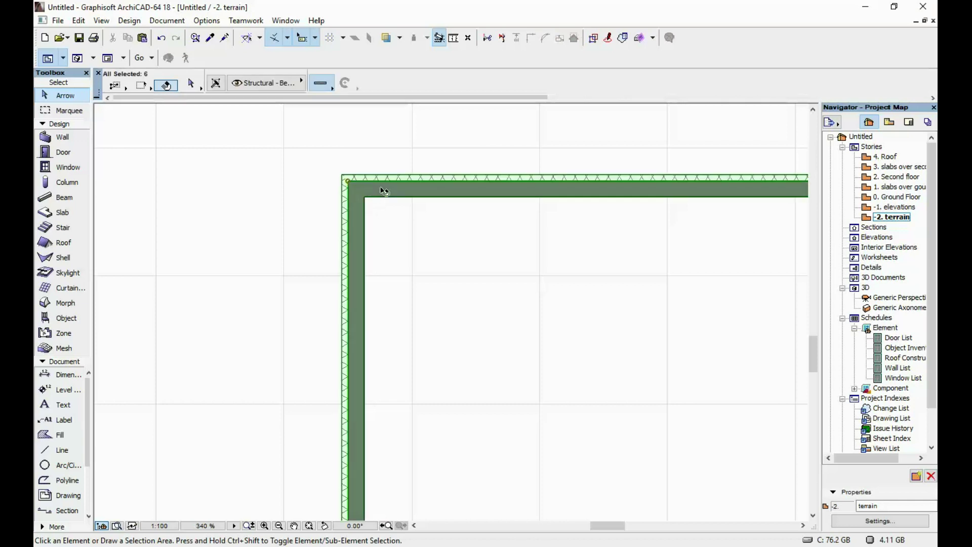
{"action": "left_click", "coordinate": [192, 85]}
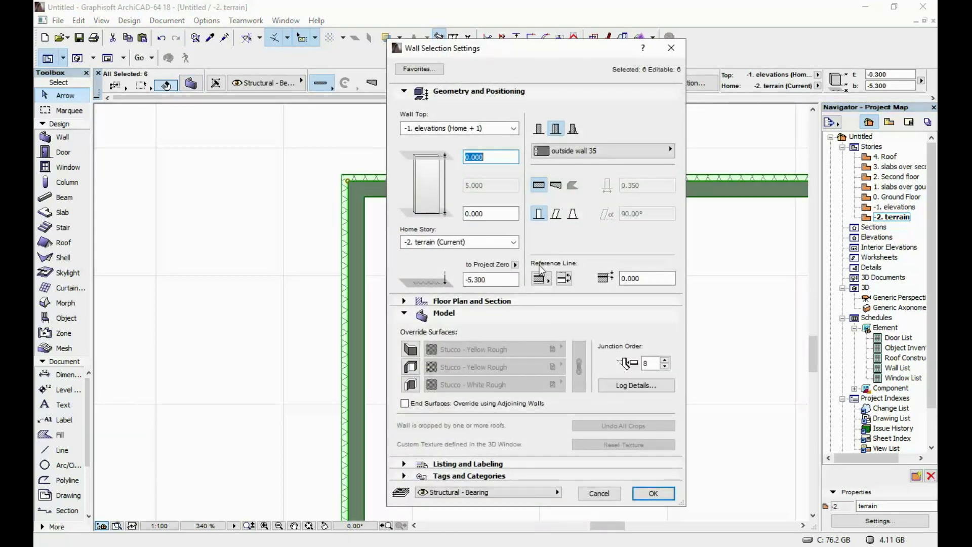
{"action": "left_click", "coordinate": [654, 279]}
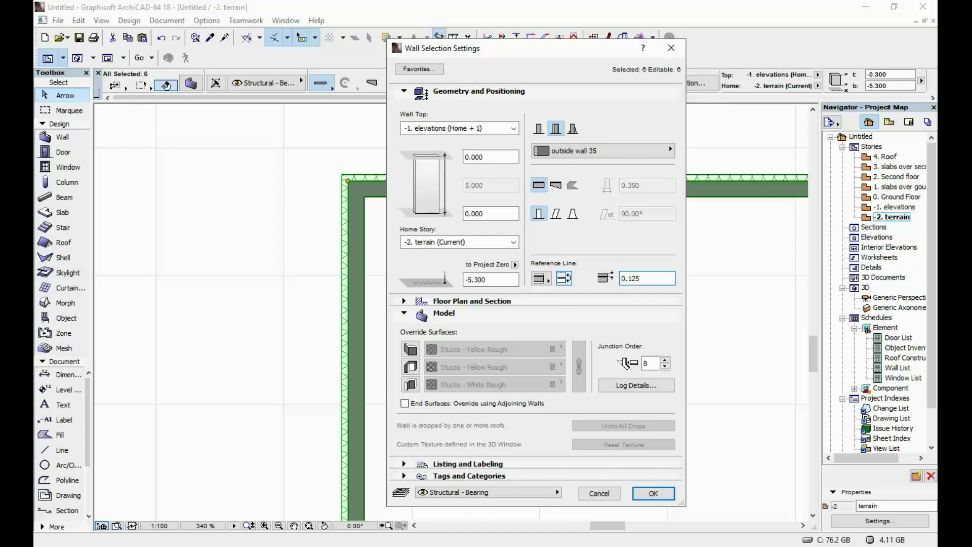
{"action": "left_click", "coordinate": [661, 493]}
Examine where the reference line runs in the outline's walls and at their corners, and clear the selection.
{"action": "scroll", "coordinate": [521, 189], "scroll_direction": "down", "scroll_amount": 6}
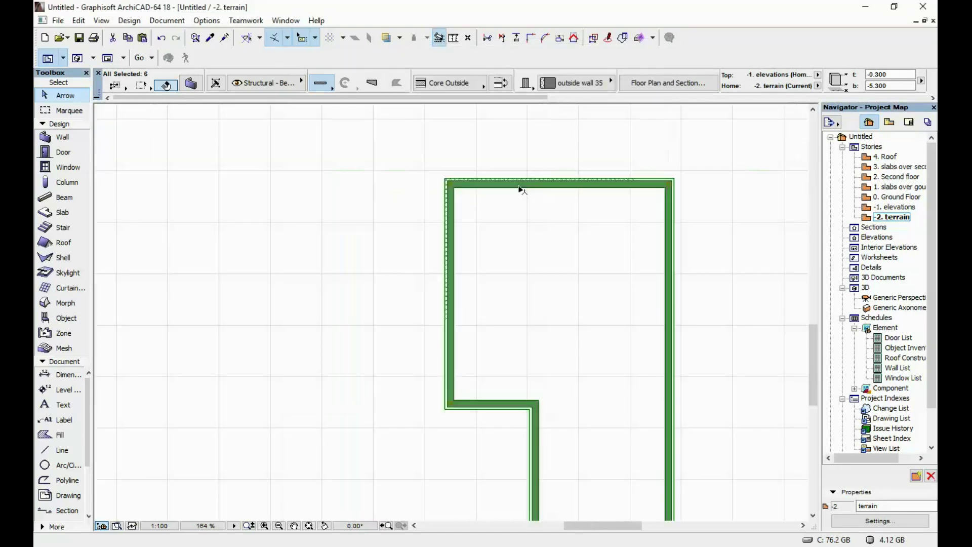
{"action": "scroll", "coordinate": [512, 288], "scroll_direction": "up", "scroll_amount": 5}
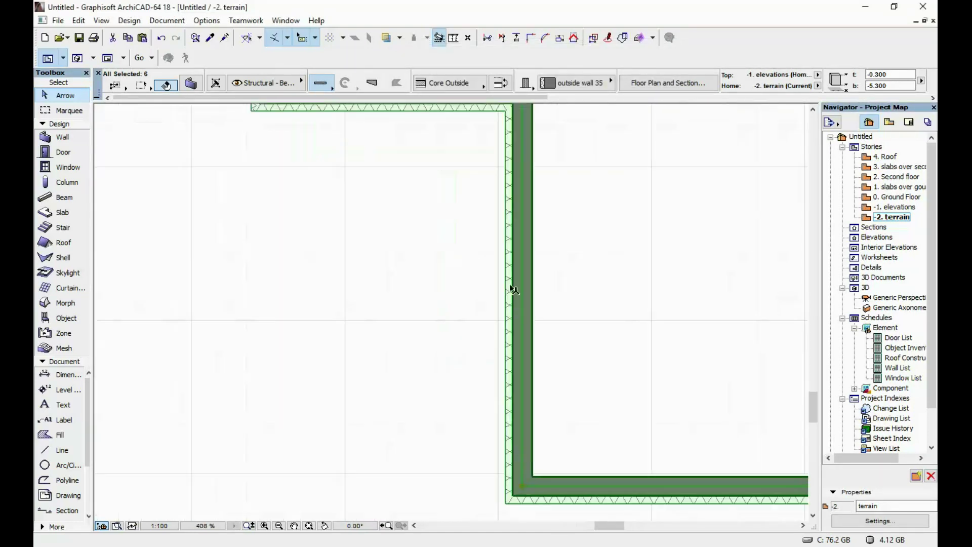
{"action": "scroll", "coordinate": [512, 244], "scroll_direction": "down", "scroll_amount": 7}
{"action": "scroll", "coordinate": [536, 266], "scroll_direction": "up", "scroll_amount": 3}
{"action": "scroll", "coordinate": [367, 192], "scroll_direction": "up", "scroll_amount": 10}
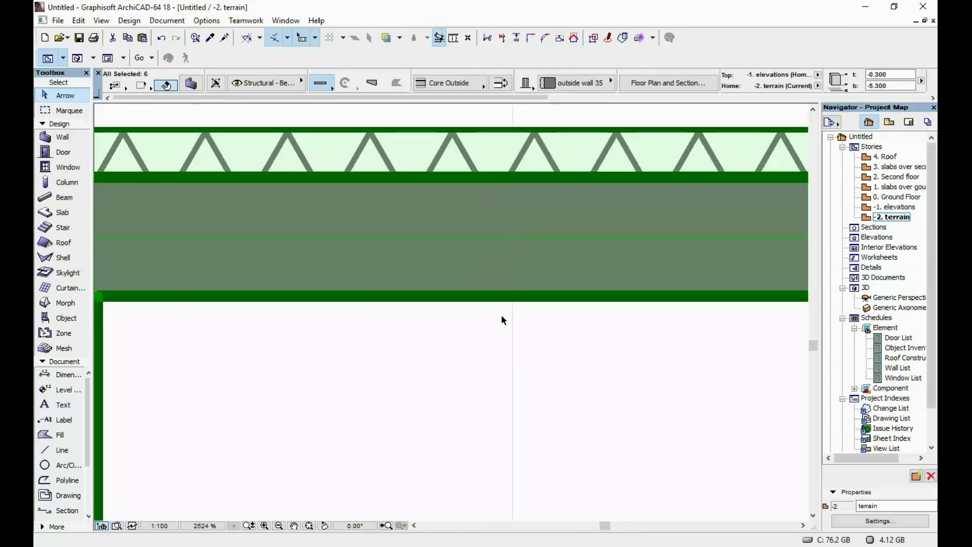
{"action": "scroll", "coordinate": [501, 319], "scroll_direction": "down", "scroll_amount": 1}
{"action": "scroll", "coordinate": [532, 330], "scroll_direction": "down", "scroll_amount": 10}
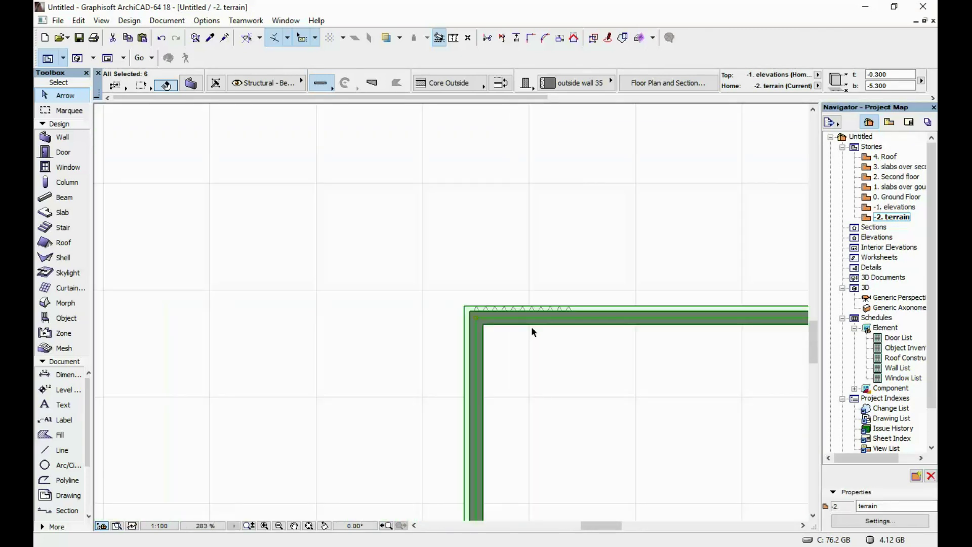
{"action": "left_click", "coordinate": [435, 241]}
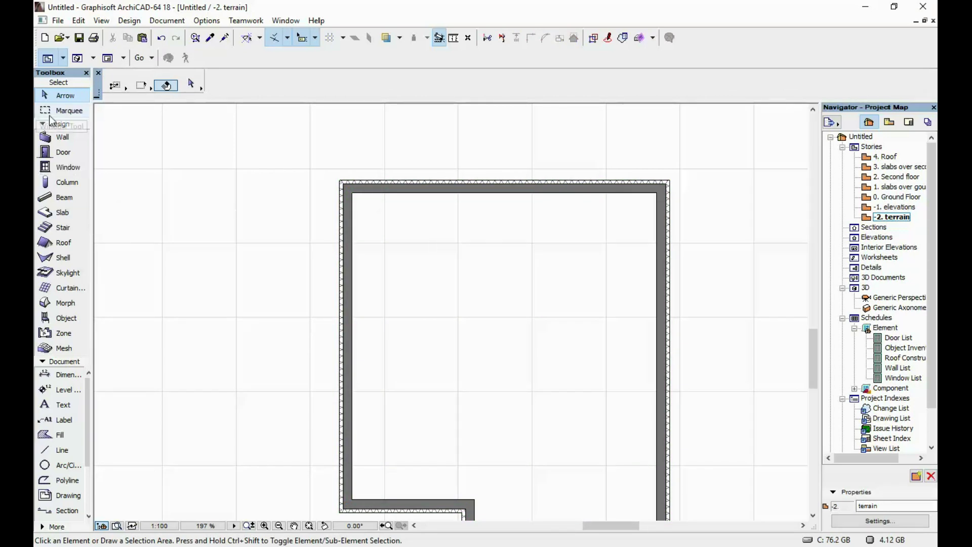
Draw a vertical inside wall 25 cm from the notch's inner corner up to the outline's upper wall.
{"action": "left_click", "coordinate": [72, 139]}
{"action": "middle_click_drag", "start_coordinate": [584, 416], "coordinate": [533, 345]}
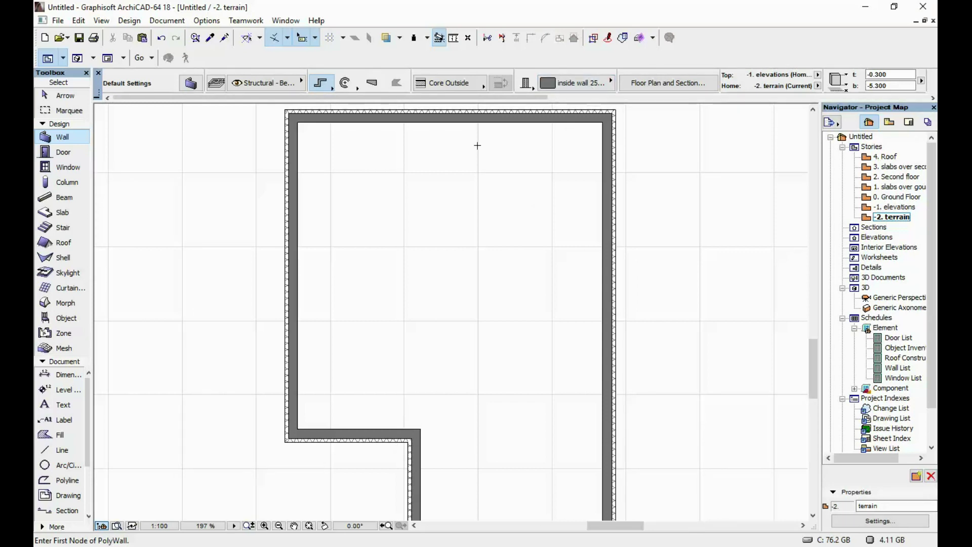
{"action": "scroll", "coordinate": [416, 431], "scroll_direction": "up", "scroll_amount": 2}
{"action": "left_click", "coordinate": [417, 432]}
{"action": "middle_click_drag", "start_coordinate": [402, 256], "coordinate": [422, 529]}
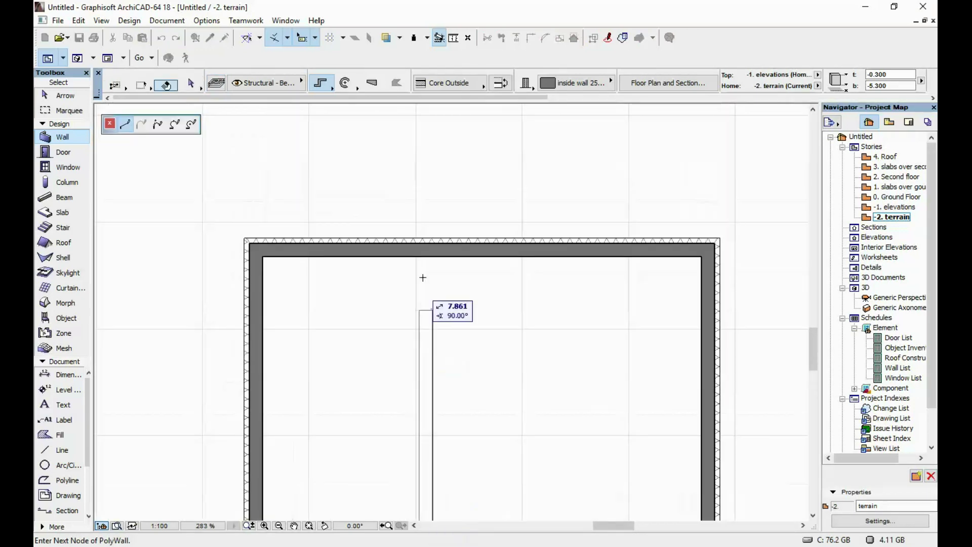
{"action": "double_click", "coordinate": [434, 248]}
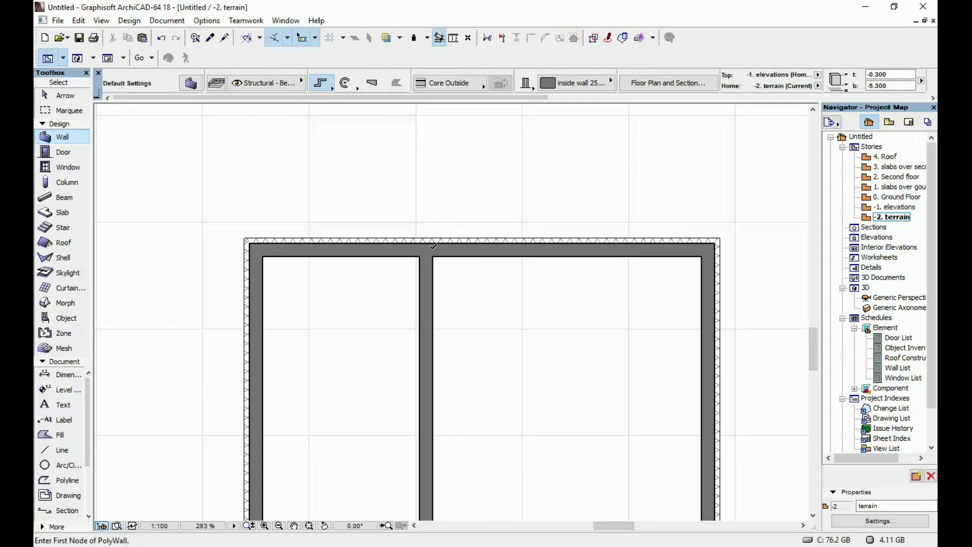
Set the vertical inner wall's reference line offset to 0.125 so it lines up with the outline wall below it.
{"action": "scroll", "coordinate": [481, 257], "scroll_direction": "down", "scroll_amount": 3}
{"action": "scroll", "coordinate": [451, 200], "scroll_direction": "up", "scroll_amount": 6}
{"action": "left_click", "coordinate": [497, 293], "text": "shift"}
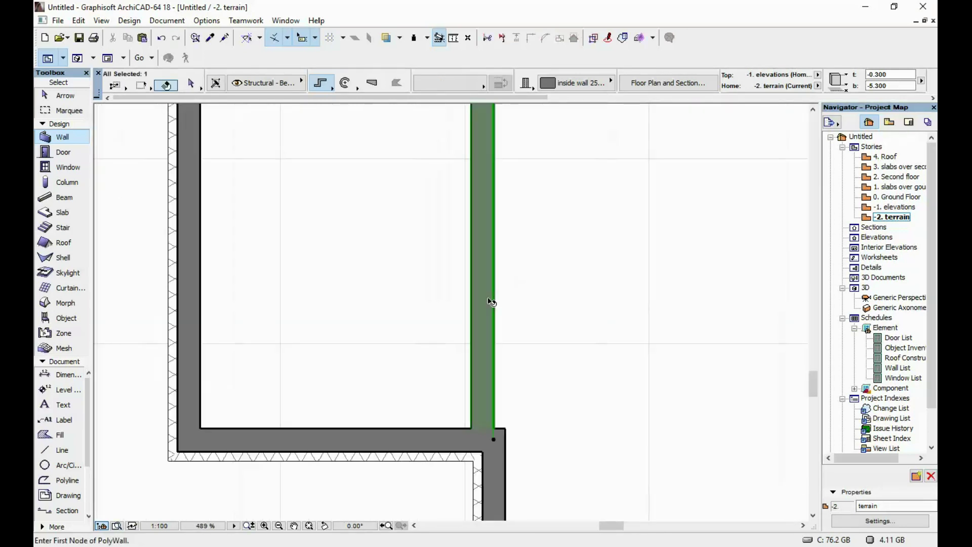
{"action": "key", "text": "ctrl+a"}
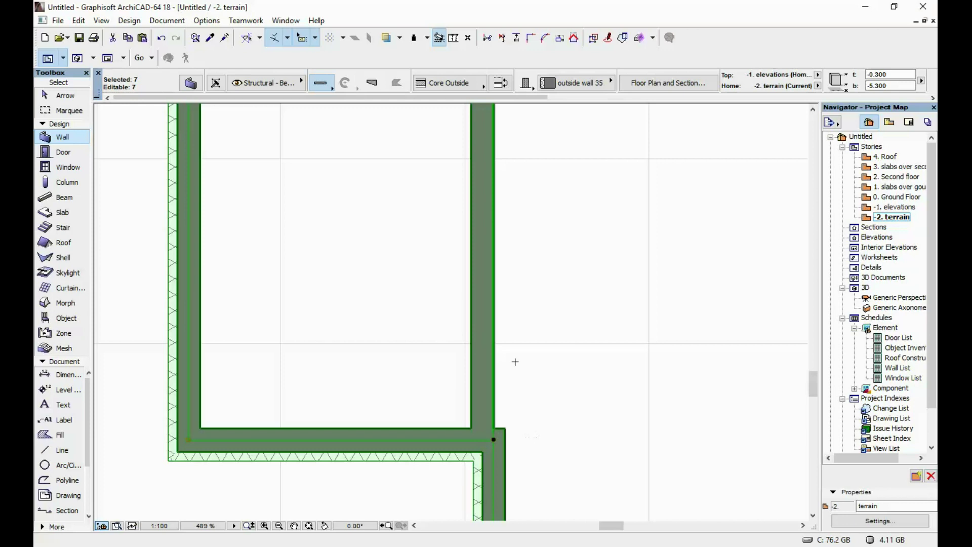
{"action": "key", "text": "Escape"}
{"action": "left_click", "coordinate": [483, 264], "text": "shift"}
{"action": "left_click", "coordinate": [190, 82]}
{"action": "double_click", "coordinate": [647, 278]}
{"action": "type", "text": "0.125"}
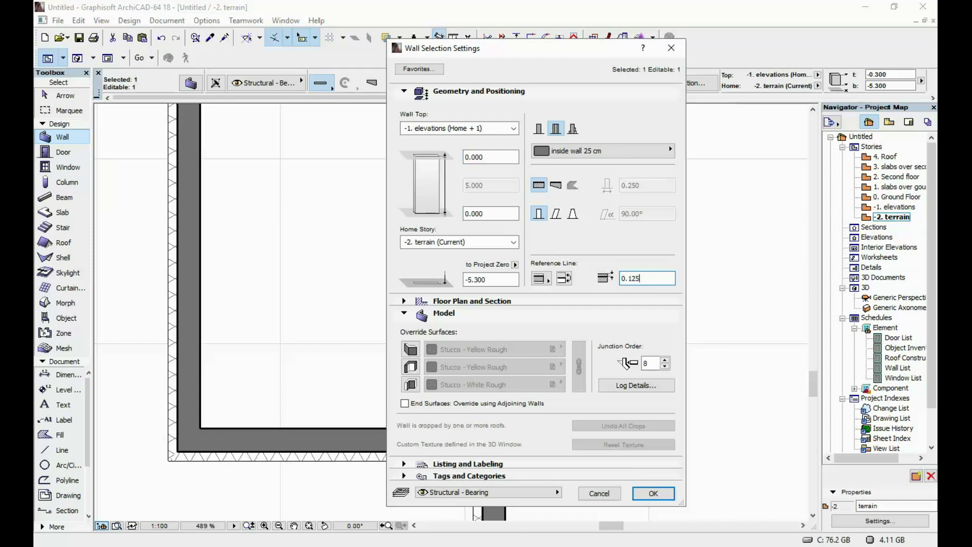
{"action": "left_click", "coordinate": [653, 493]}
{"action": "key", "text": "Escape"}
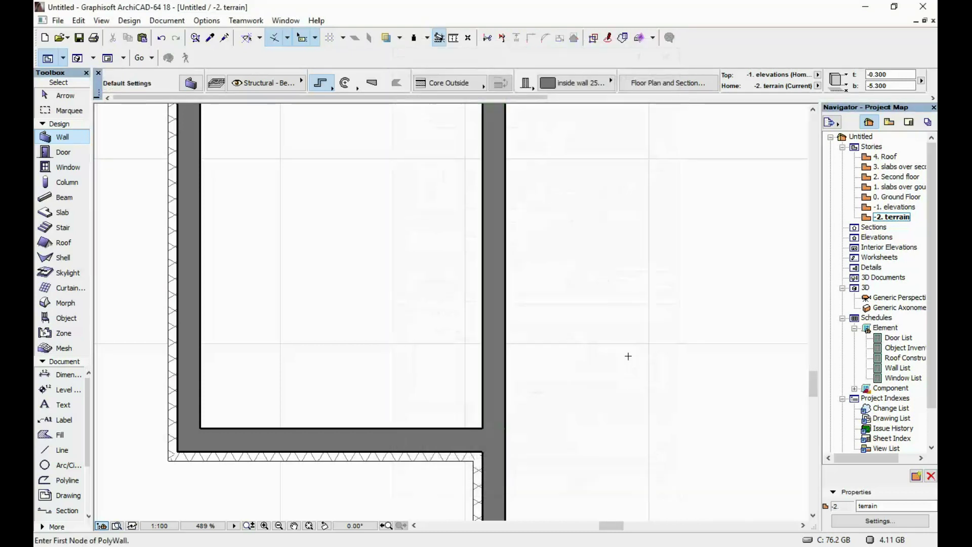
Draw a horizontal inside wall 25 cm from the left outer wall to the right outer wall, crossing the vertical inner wall.
{"action": "scroll", "coordinate": [628, 356], "scroll_direction": "down", "scroll_amount": 8}
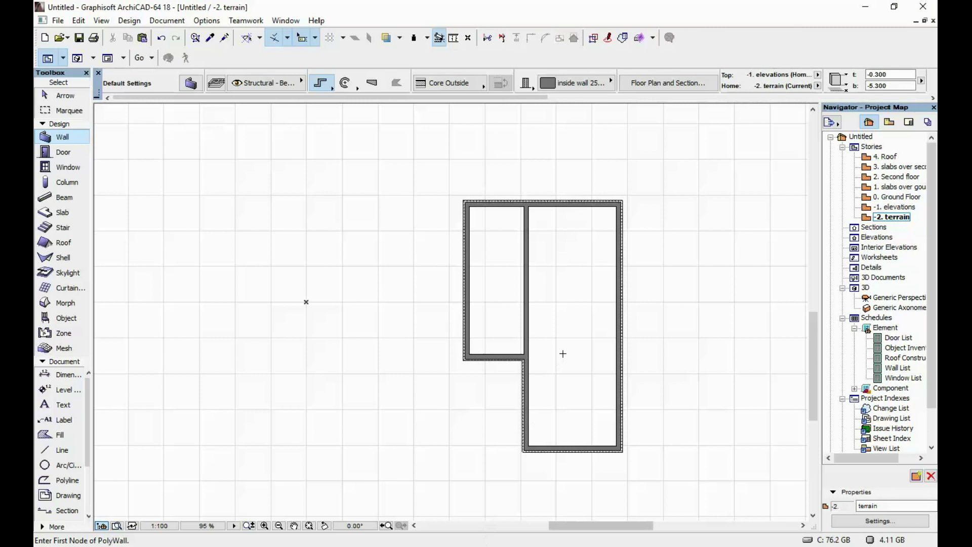
{"action": "scroll", "coordinate": [557, 347], "scroll_direction": "down", "scroll_amount": 1}
{"action": "scroll", "coordinate": [528, 233], "scroll_direction": "up", "scroll_amount": 4}
{"action": "scroll", "coordinate": [489, 281], "scroll_direction": "down", "scroll_amount": 3}
{"action": "middle_click_drag", "start_coordinate": [496, 273], "coordinate": [496, 272]}
{"action": "left_click", "coordinate": [410, 248]}
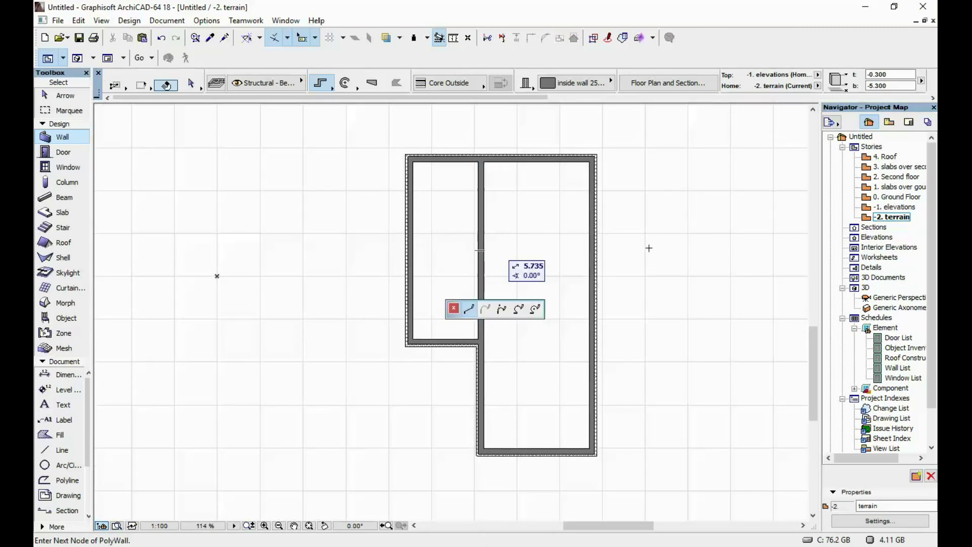
{"action": "double_click", "coordinate": [595, 245]}
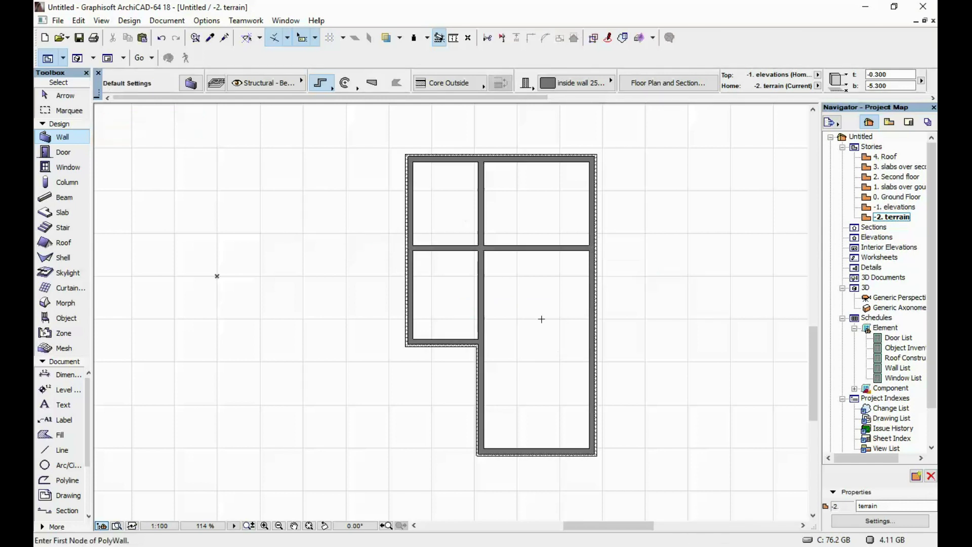
Place a 0.900 by 2.100 Door 18 in the horizontal inner wall just right of the crossing, opening into the upper-right room.
{"action": "middle_click_drag", "start_coordinate": [504, 267], "coordinate": [528, 296]}
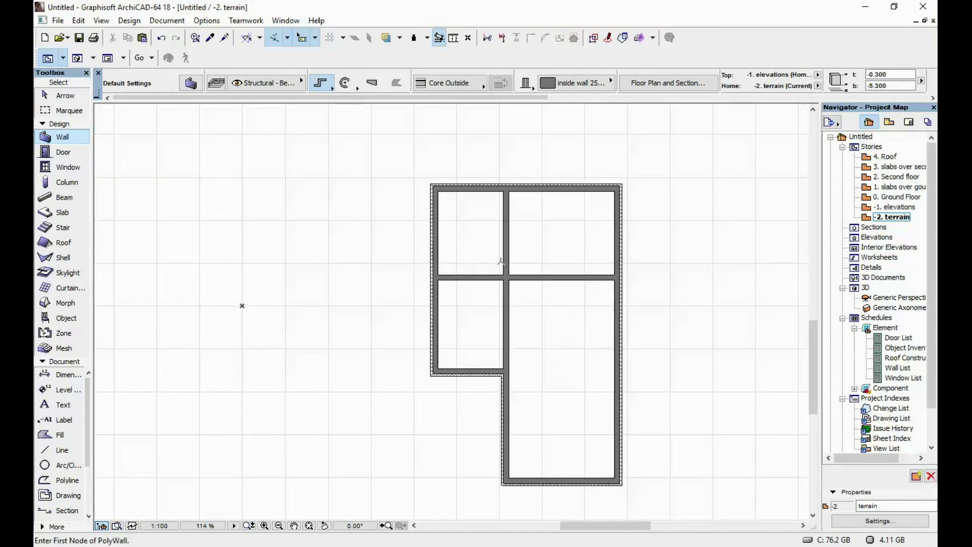
{"action": "scroll", "coordinate": [543, 244], "scroll_direction": "up", "scroll_amount": 3}
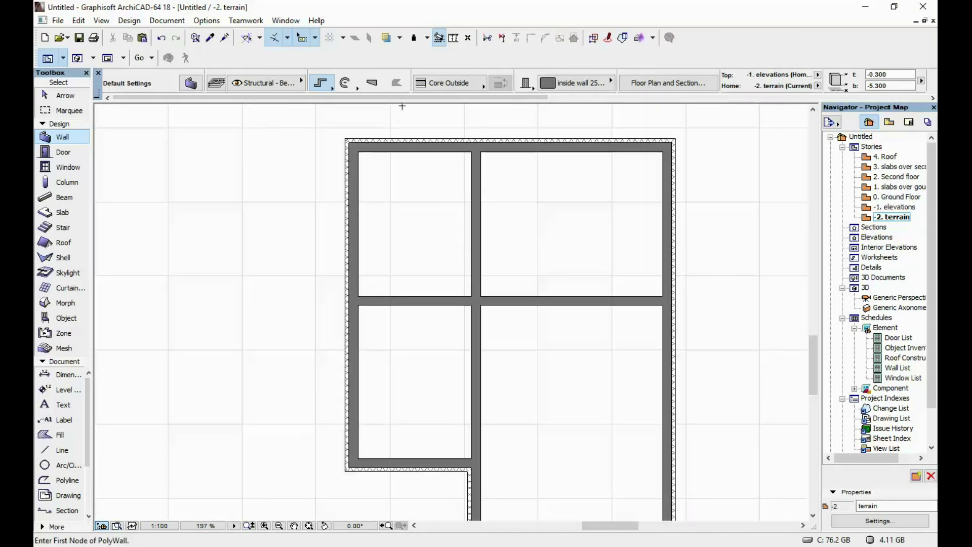
{"action": "scroll", "coordinate": [540, 273], "scroll_direction": "up", "scroll_amount": 3}
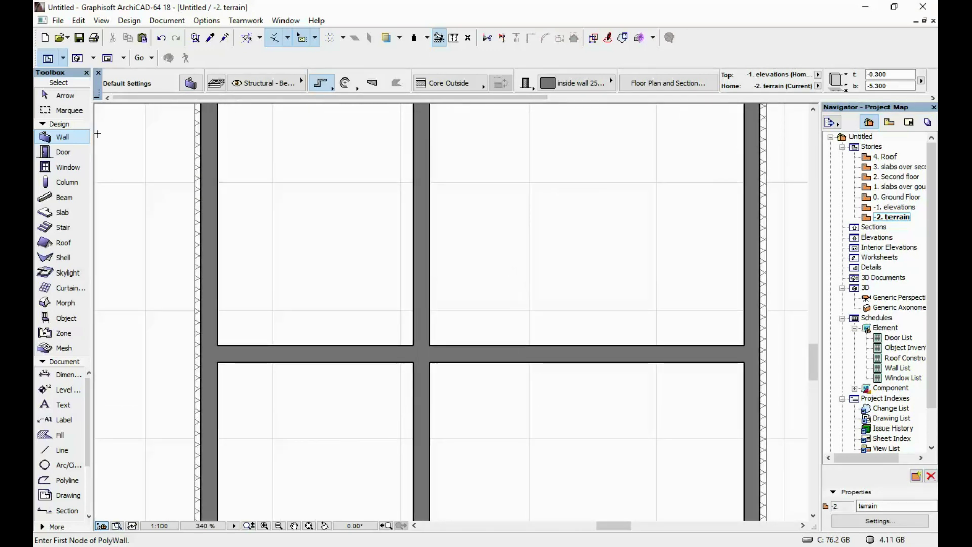
{"action": "left_click", "coordinate": [69, 150]}
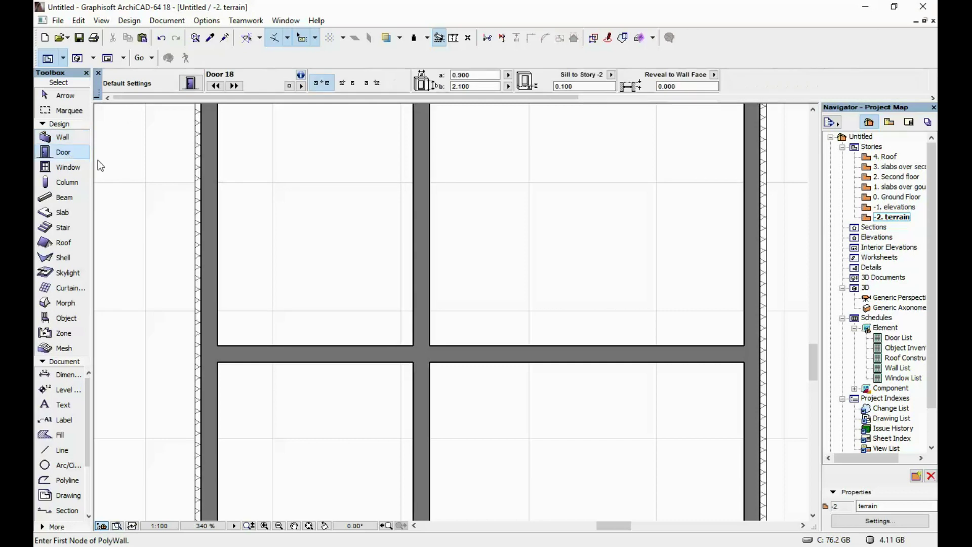
{"action": "left_click", "coordinate": [496, 363]}
{"action": "left_click", "coordinate": [471, 250]}
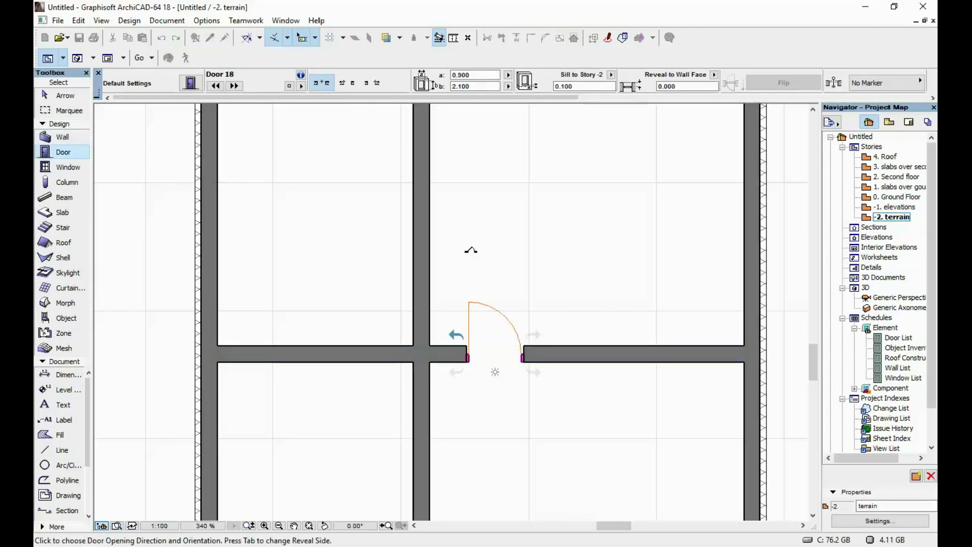
Examine the placed door's plan symbol and its frame in the inner wall at several scales.
{"action": "scroll", "coordinate": [501, 349], "scroll_direction": "up", "scroll_amount": 3}
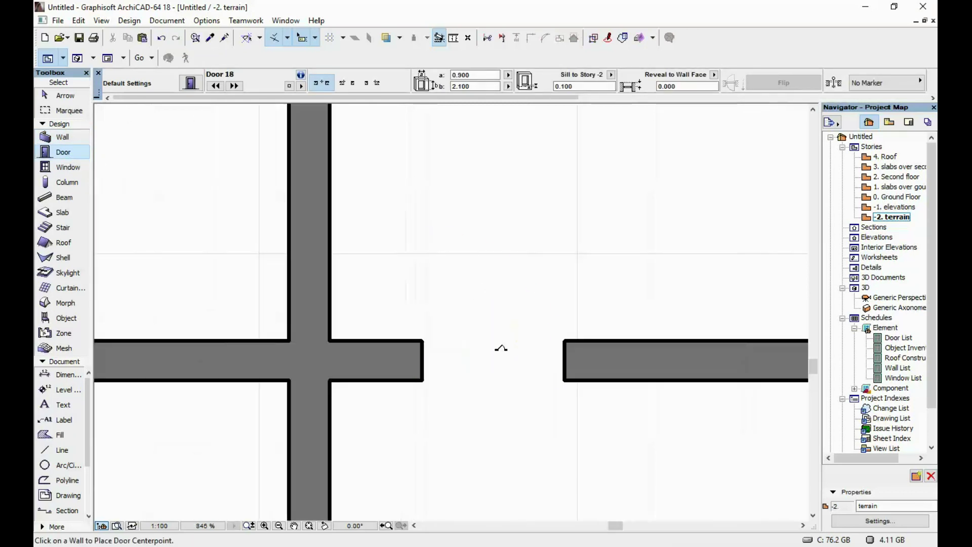
{"action": "scroll", "coordinate": [502, 348], "scroll_direction": "down", "scroll_amount": 3}
{"action": "scroll", "coordinate": [499, 243], "scroll_direction": "up", "scroll_amount": 5}
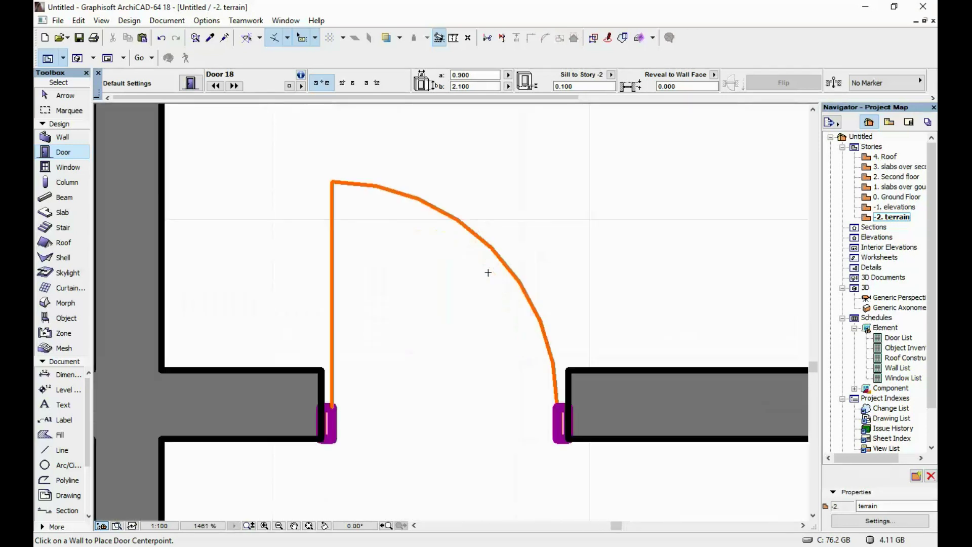
{"action": "scroll", "coordinate": [489, 274], "scroll_direction": "down", "scroll_amount": 5}
{"action": "scroll", "coordinate": [452, 291], "scroll_direction": "up", "scroll_amount": 3}
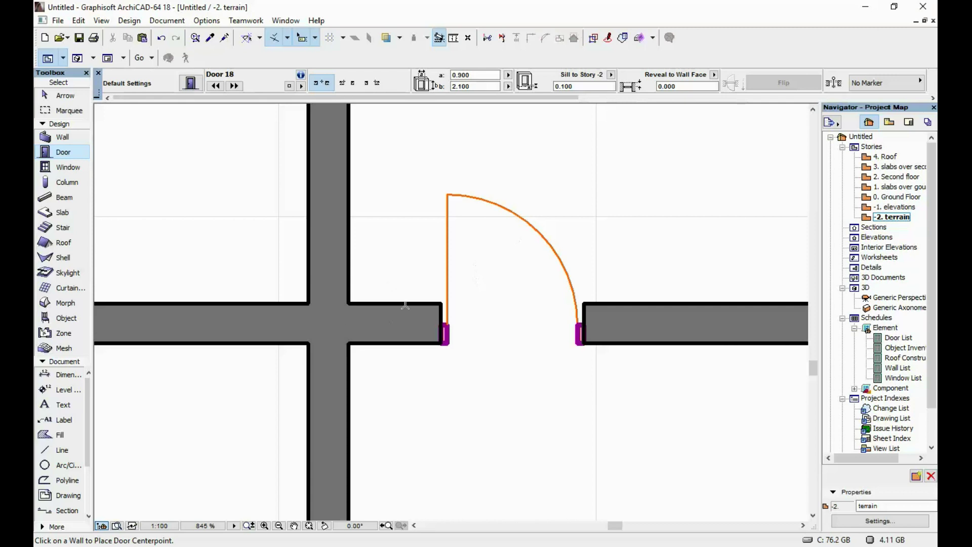
{"action": "scroll", "coordinate": [558, 239], "scroll_direction": "down", "scroll_amount": 1}
{"action": "middle_click_drag", "start_coordinate": [556, 238], "coordinate": [487, 289]}
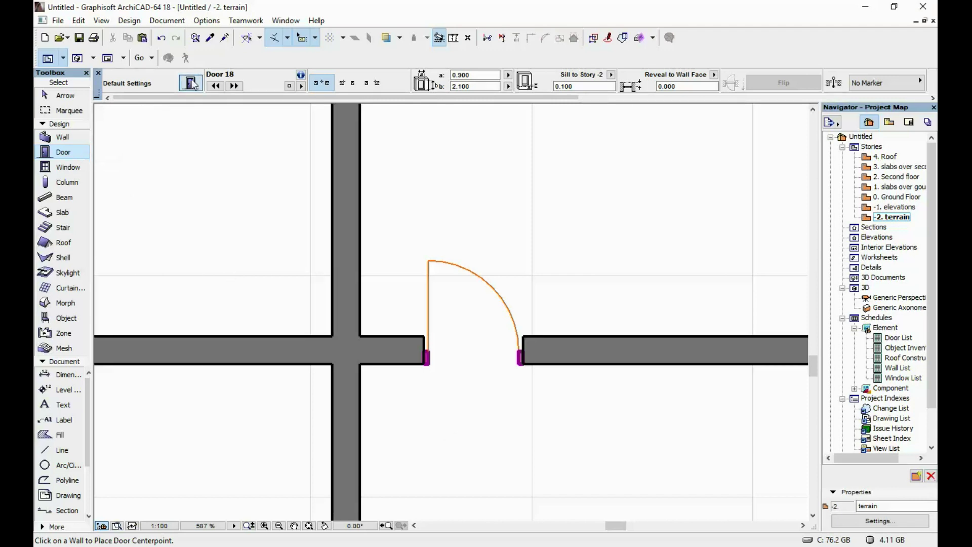
Place a 1.500 by 2.400 hinged door with a sidelight to the right of the first door, opening into the upper-right room.
{"action": "key", "text": "ctrl+t"}
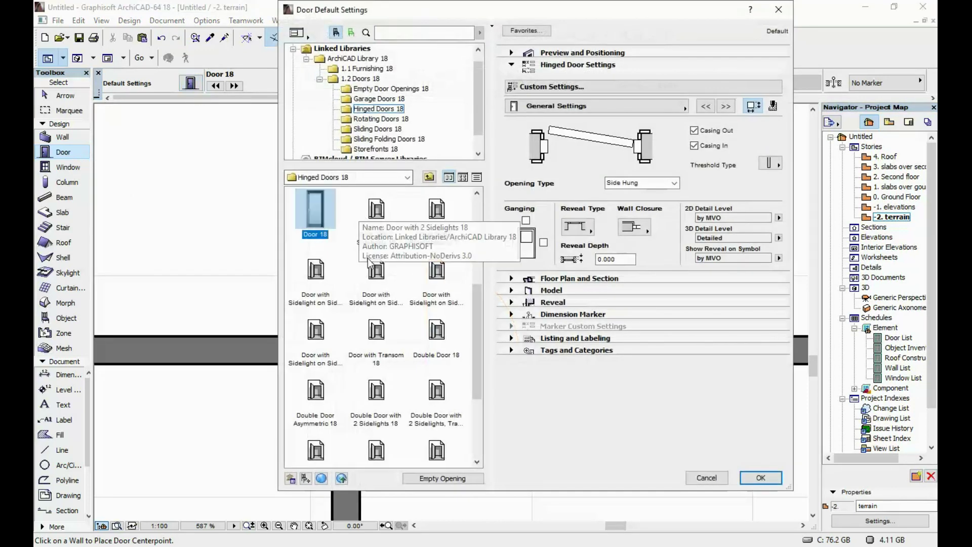
{"action": "left_click", "coordinate": [381, 275]}
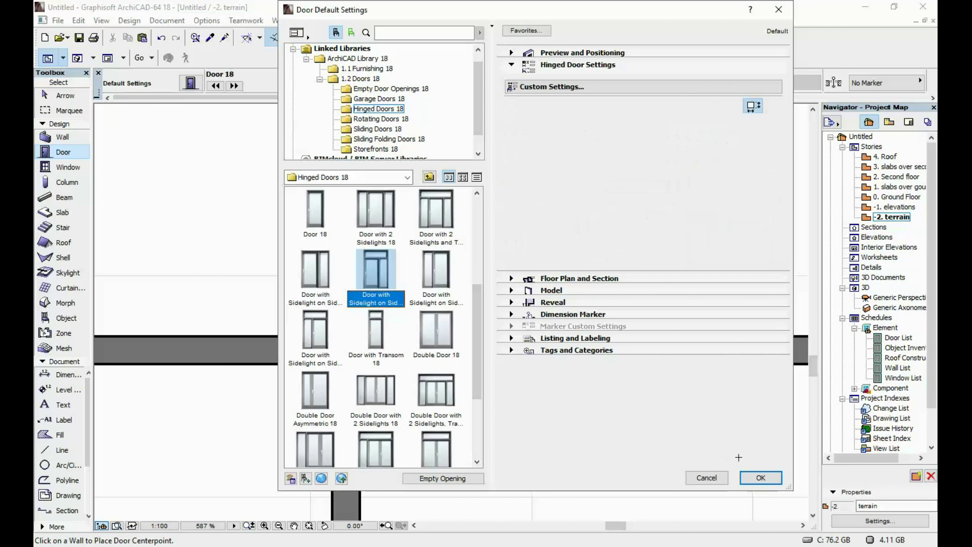
{"action": "left_click", "coordinate": [757, 476]}
{"action": "scroll", "coordinate": [692, 365], "scroll_direction": "down", "scroll_amount": 3}
{"action": "left_click", "coordinate": [494, 342]}
{"action": "left_click", "coordinate": [419, 326]}
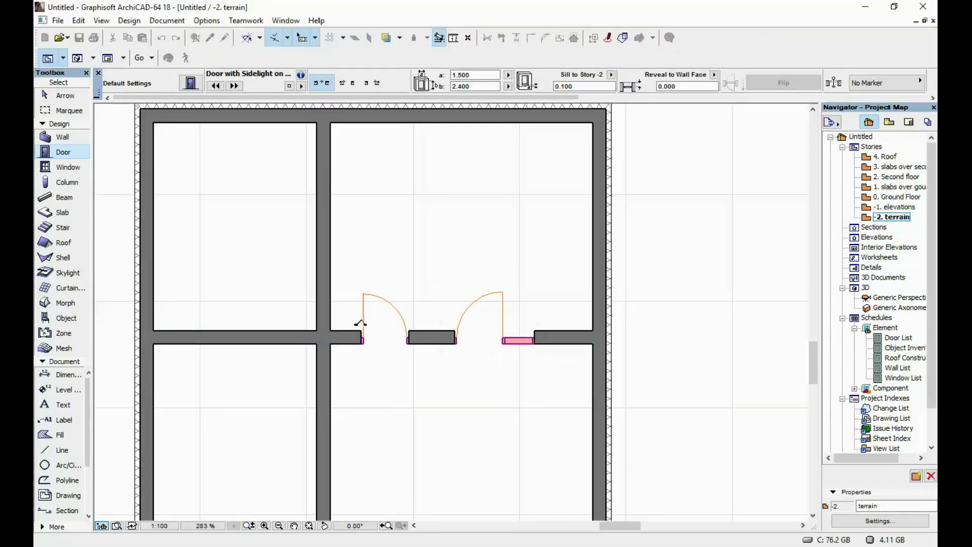
{"action": "scroll", "coordinate": [361, 323], "scroll_direction": "up", "scroll_amount": 3}
{"action": "scroll", "coordinate": [441, 321], "scroll_direction": "down", "scroll_amount": 2}
{"action": "scroll", "coordinate": [575, 363], "scroll_direction": "up", "scroll_amount": 1}
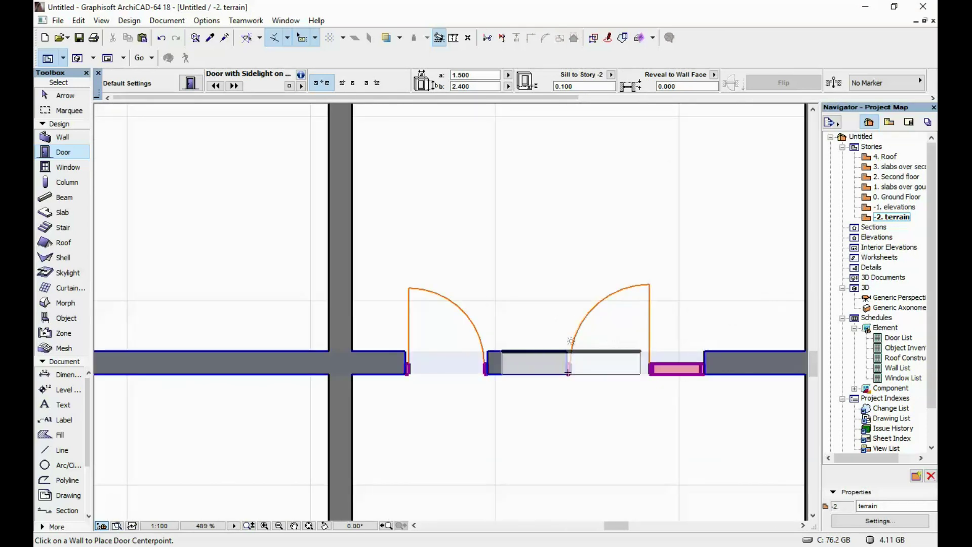
Examine the pens and fills under 2D and Section Representation in all parameters of the selected sidelight door.
{"action": "left_click", "coordinate": [409, 287], "text": "shift"}
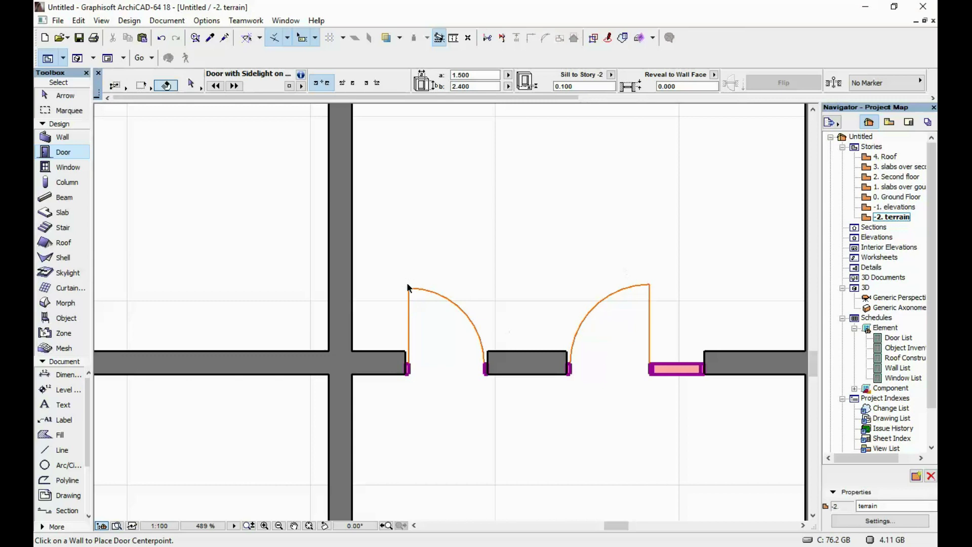
{"action": "left_click", "coordinate": [643, 284], "text": "shift"}
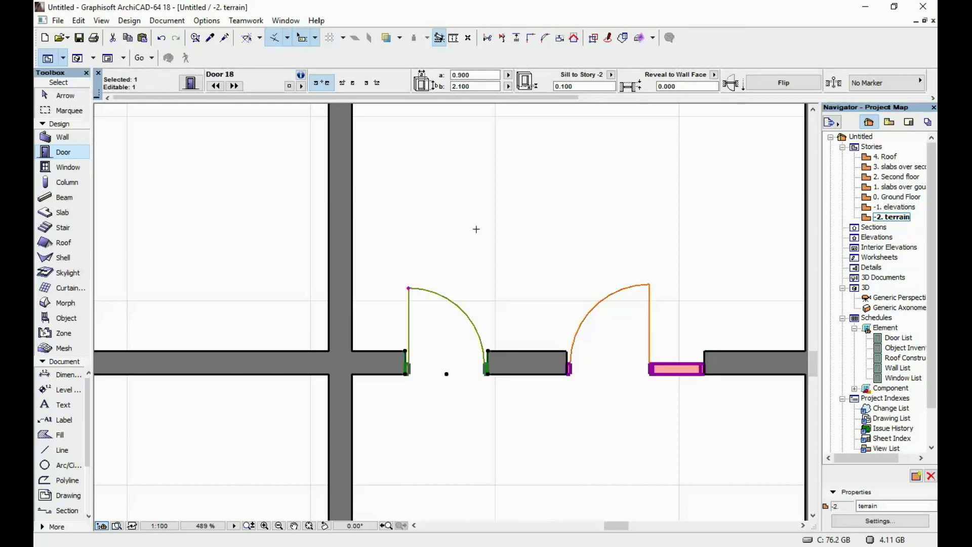
{"action": "key", "text": "Escape"}
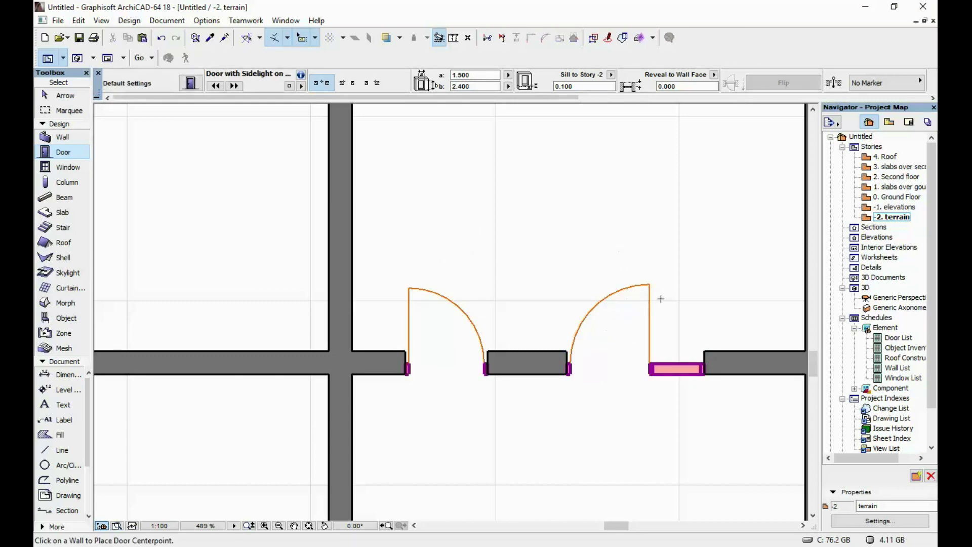
{"action": "left_click", "coordinate": [651, 286], "text": "shift"}
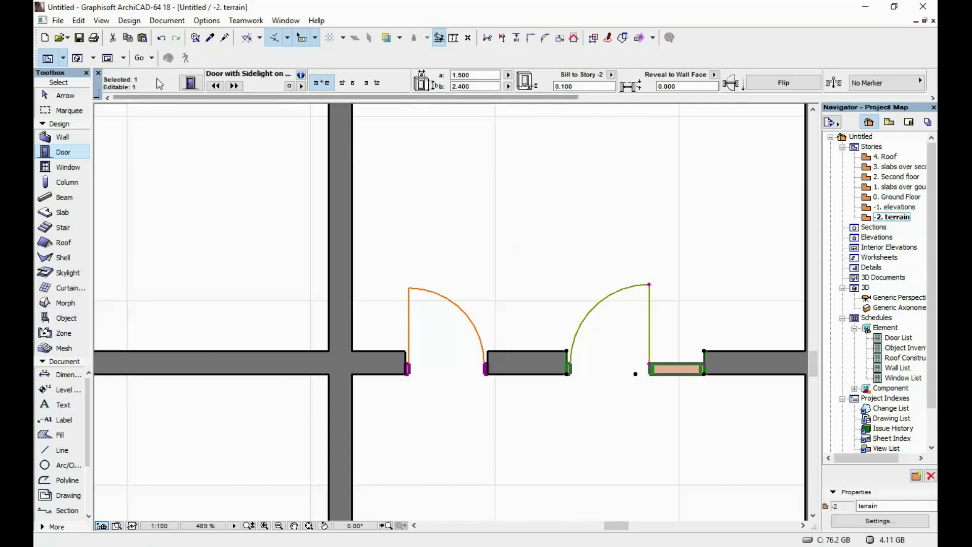
{"action": "left_click", "coordinate": [190, 83]}
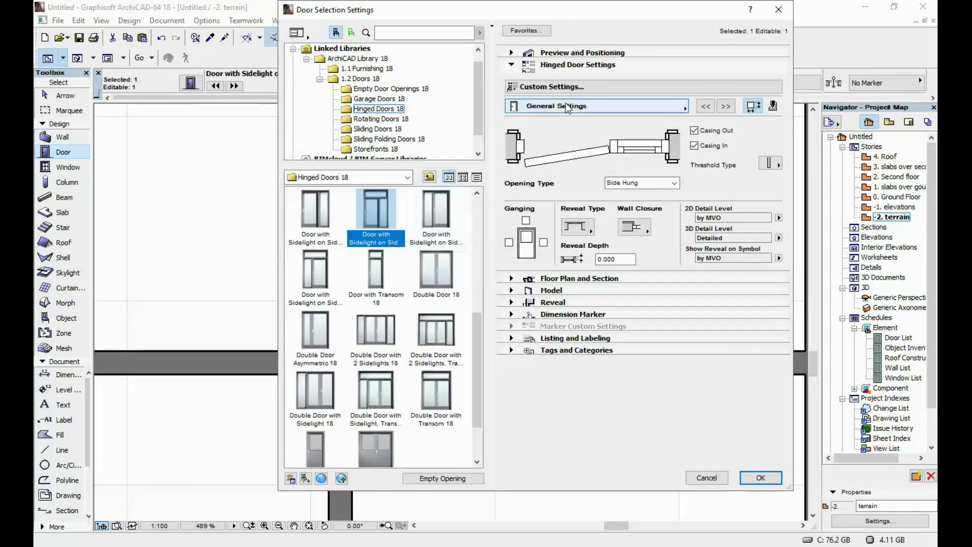
{"action": "left_click", "coordinate": [751, 105]}
{"action": "left_click", "coordinate": [834, 97]}
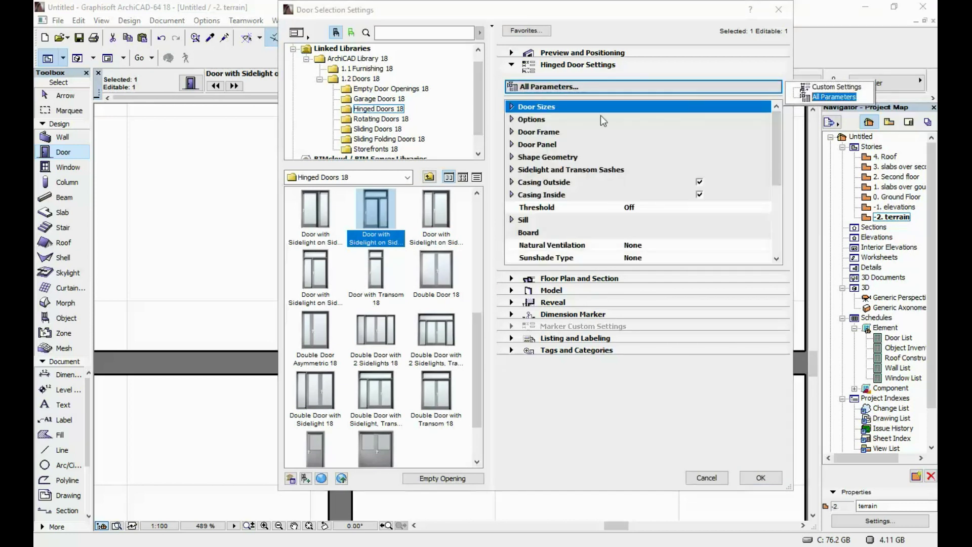
{"action": "left_click_drag", "start_coordinate": [771, 173], "coordinate": [777, 249]}
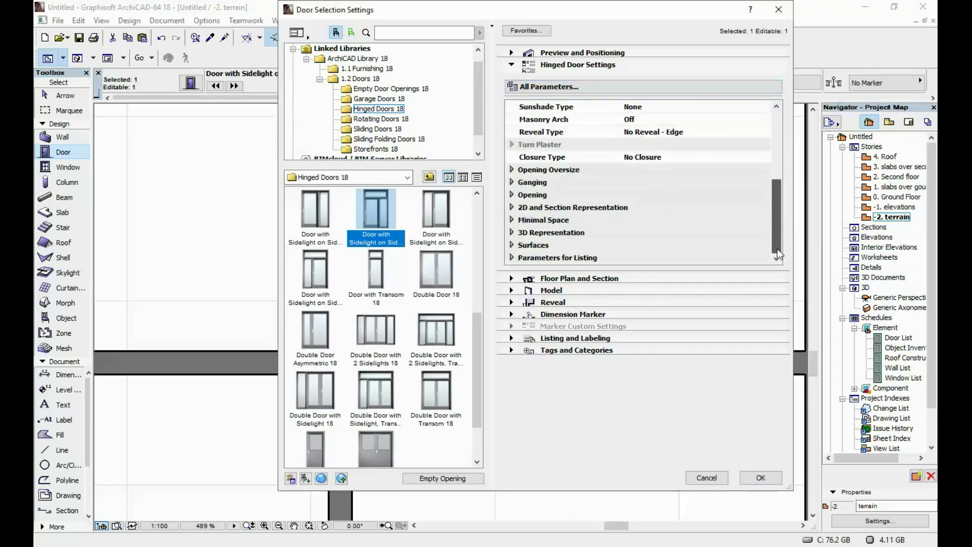
{"action": "left_click", "coordinate": [516, 208]}
{"action": "scroll", "coordinate": [633, 193], "scroll_direction": "down", "scroll_amount": 2}
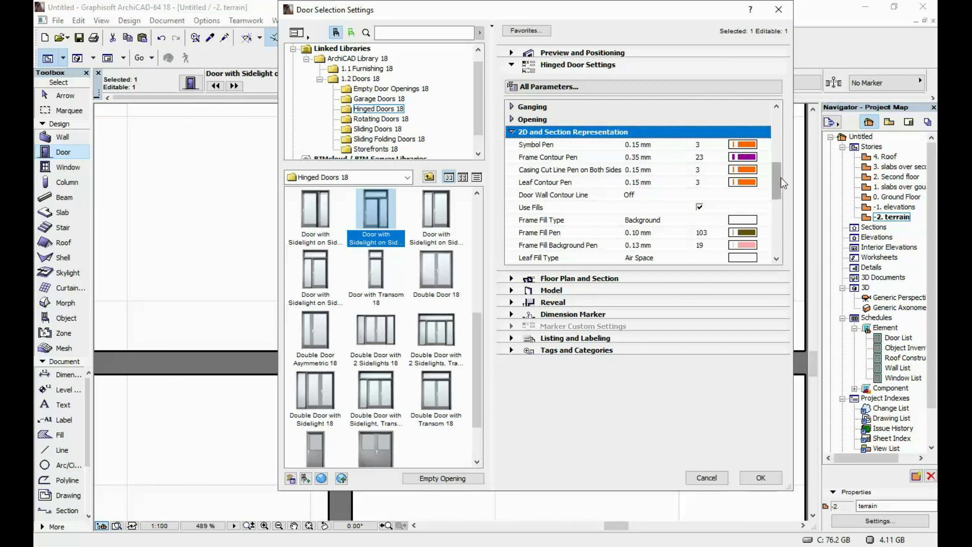
{"action": "scroll", "coordinate": [781, 178], "scroll_direction": "down", "scroll_amount": 2}
{"action": "scroll", "coordinate": [725, 186], "scroll_direction": "down", "scroll_amount": 3}
{"action": "scroll", "coordinate": [725, 186], "scroll_direction": "up", "scroll_amount": 5}
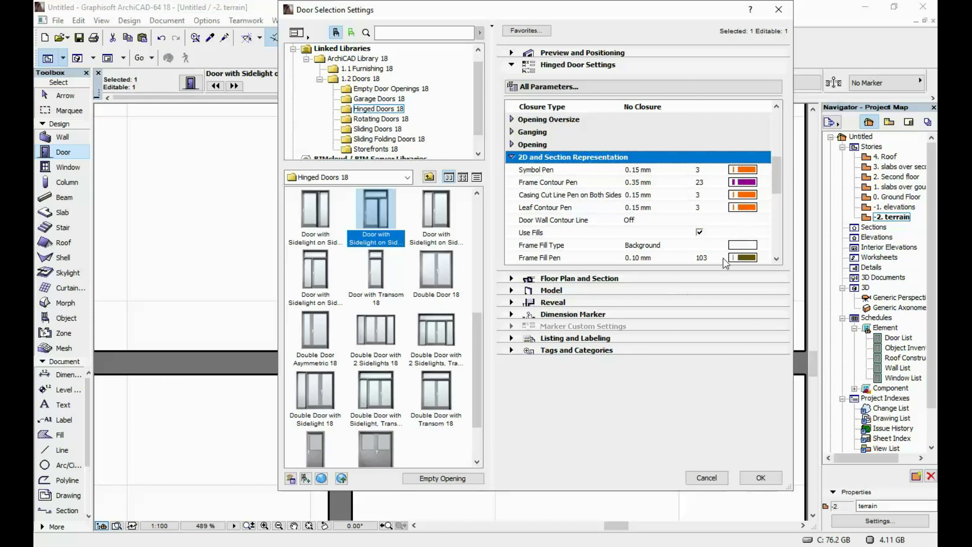
{"action": "left_click", "coordinate": [762, 478]}
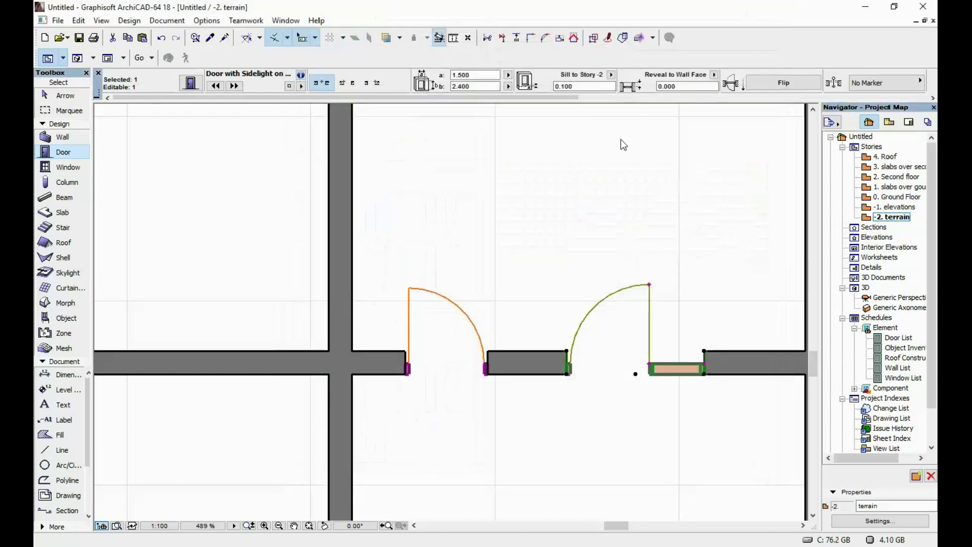
Change the colour of pen 3 in the model view pen set to black.
{"action": "left_click", "coordinate": [207, 20]}
{"action": "mouse_move", "coordinate": [220, 35]}
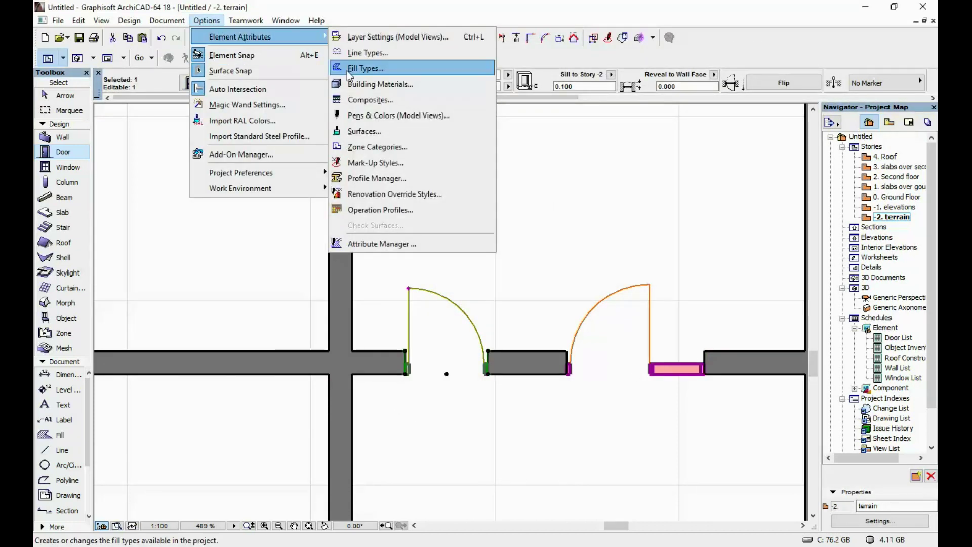
{"action": "left_click", "coordinate": [383, 130]}
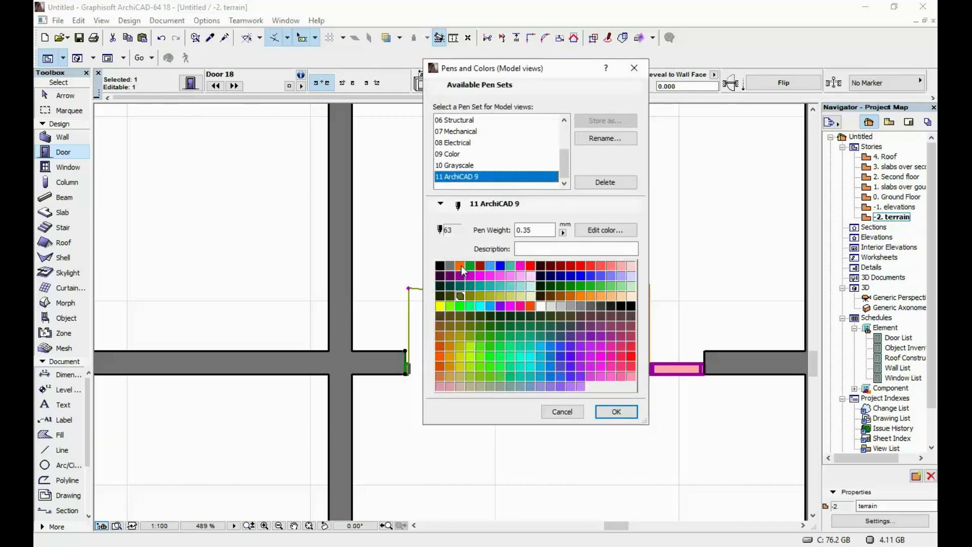
{"action": "left_click", "coordinate": [595, 230]}
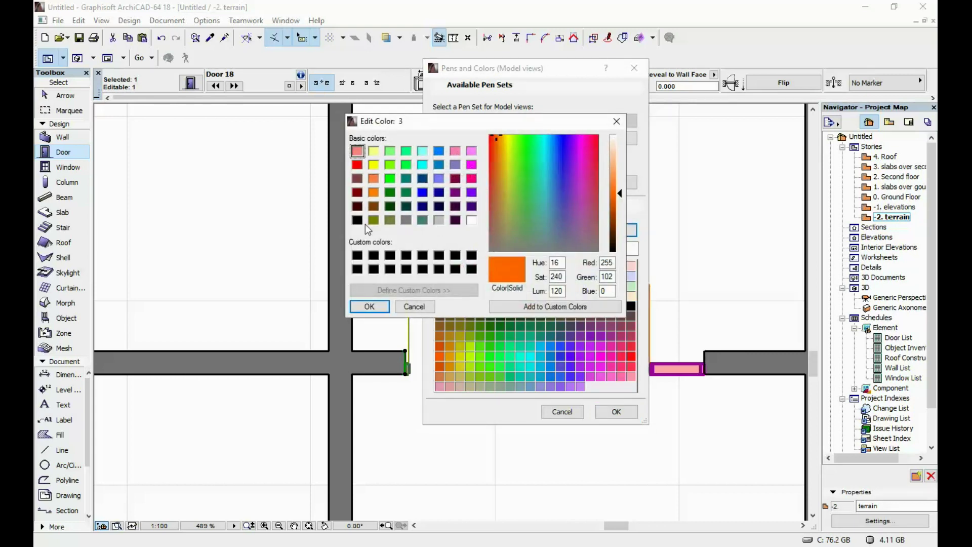
{"action": "left_click", "coordinate": [360, 221]}
{"action": "left_click", "coordinate": [369, 306]}
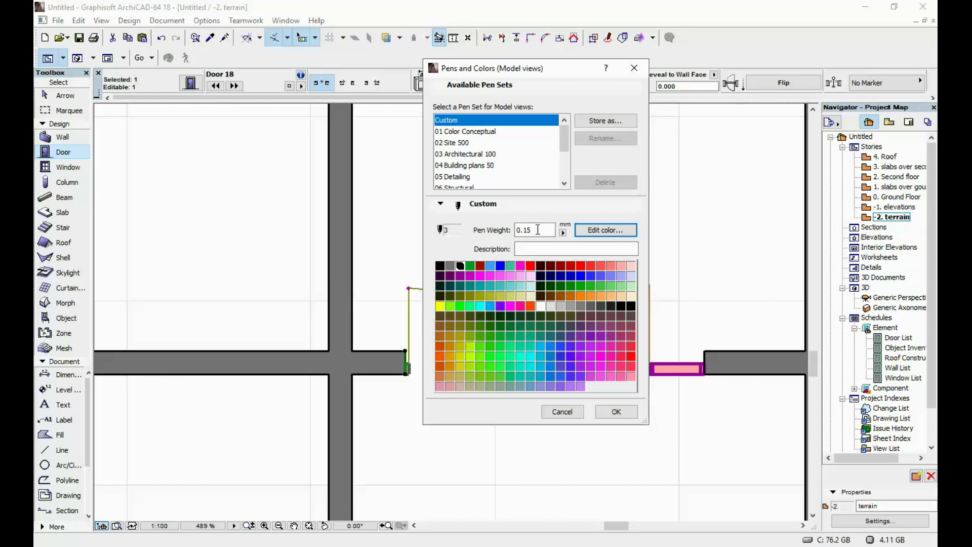
Change pen 23 to black and set its pen weight to 0.15 mm.
{"action": "left_click", "coordinate": [461, 277]}
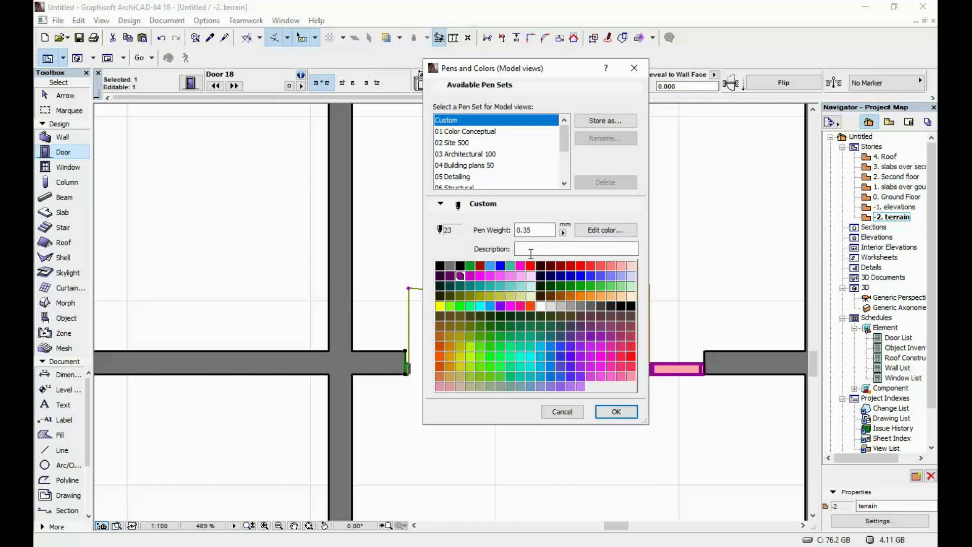
{"action": "left_click", "coordinate": [606, 232]}
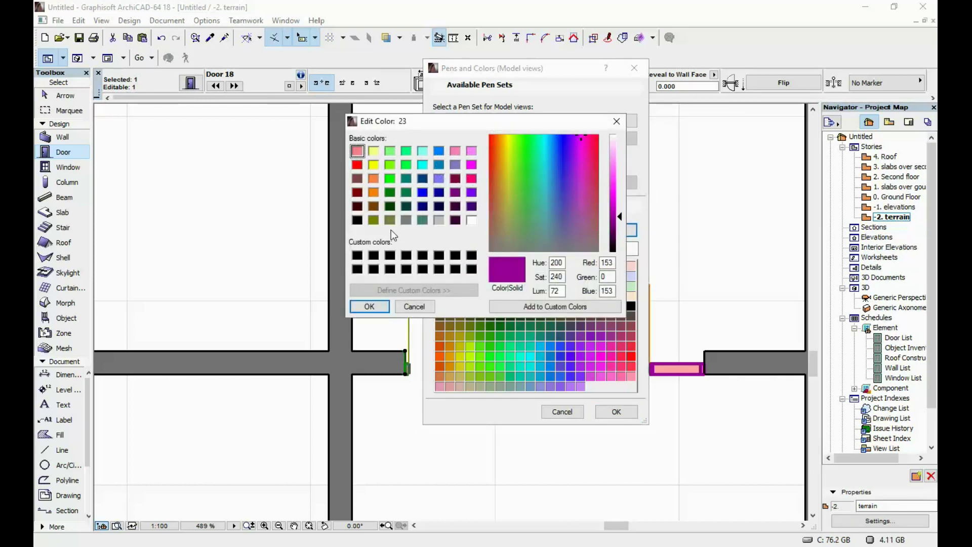
{"action": "left_click", "coordinate": [358, 221]}
{"action": "left_click", "coordinate": [369, 307]}
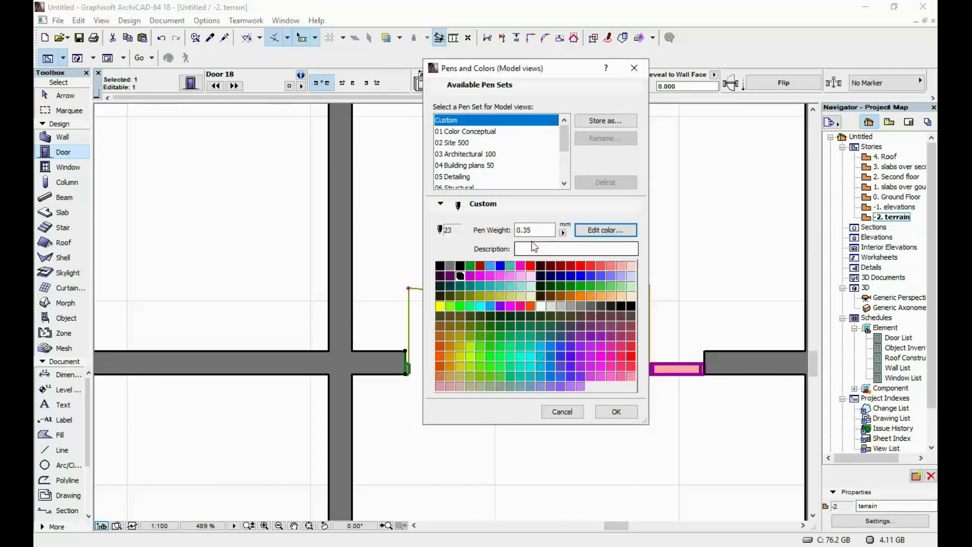
{"action": "type", "text": "0.15"}
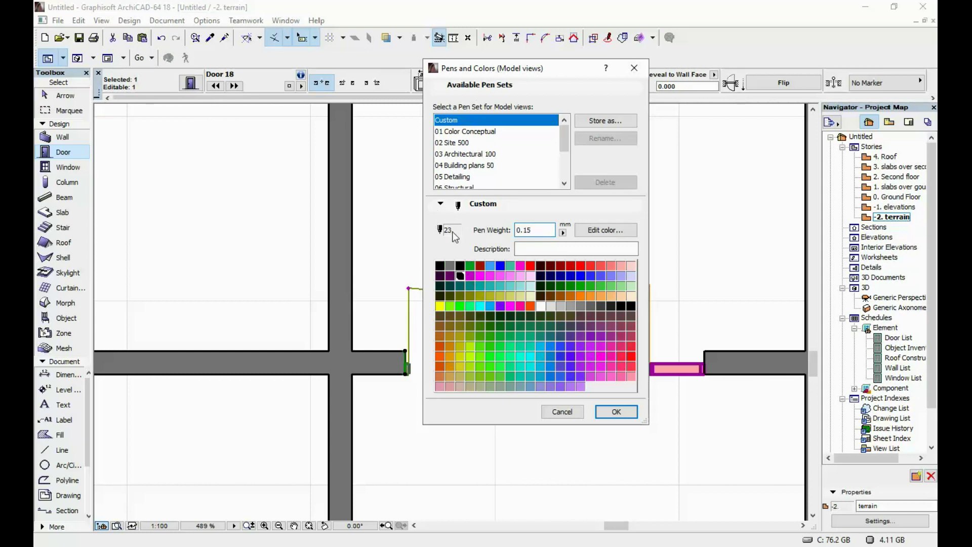
{"action": "key", "text": "Tab"}
Change pen 19 to black and set its pen weight to 0.15 mm.
{"action": "left_click", "coordinate": [621, 265]}
{"action": "left_click", "coordinate": [625, 233]}
{"action": "left_click", "coordinate": [357, 220]}
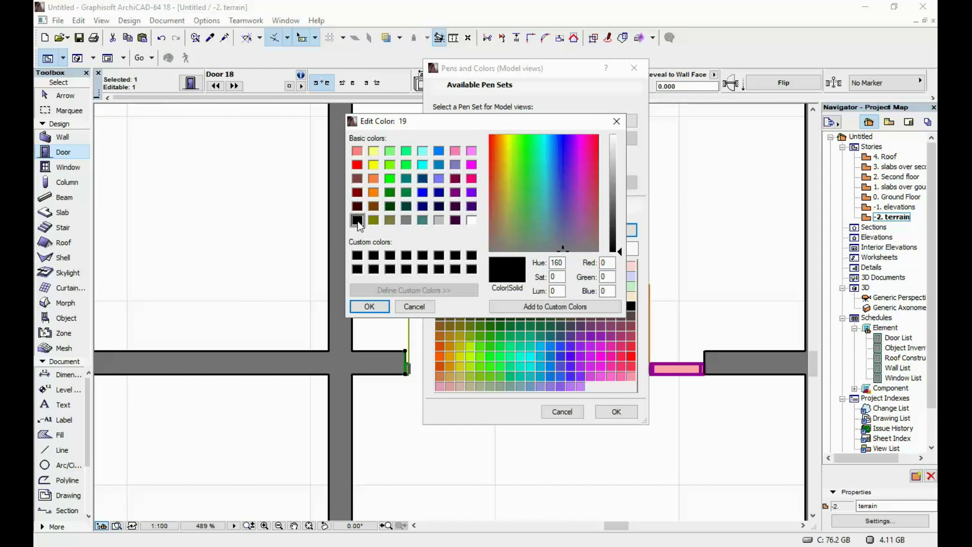
{"action": "left_click", "coordinate": [369, 306]}
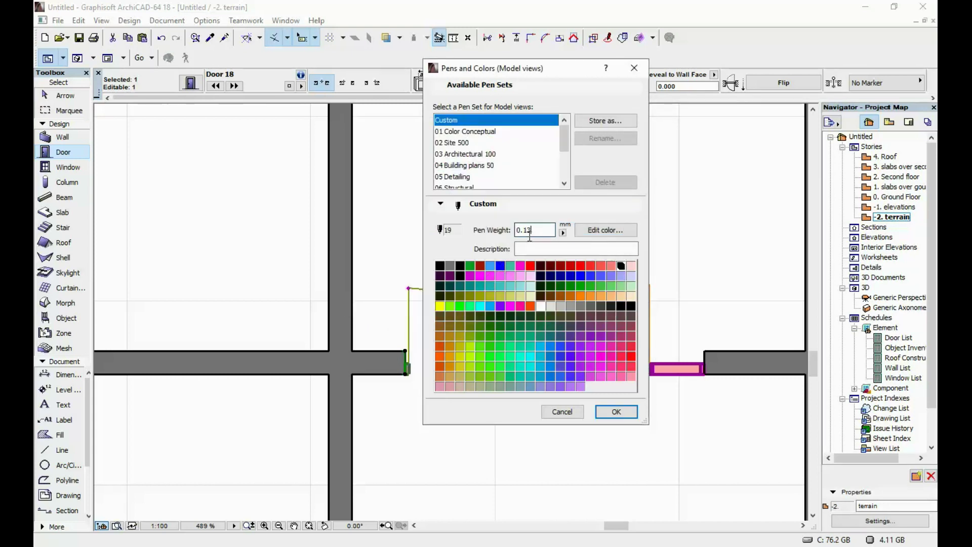
{"action": "type", "text": "0.15"}
Store the modified pens as a custom pen set named "00 random" and apply it to the model view.
{"action": "left_click", "coordinate": [608, 121]}
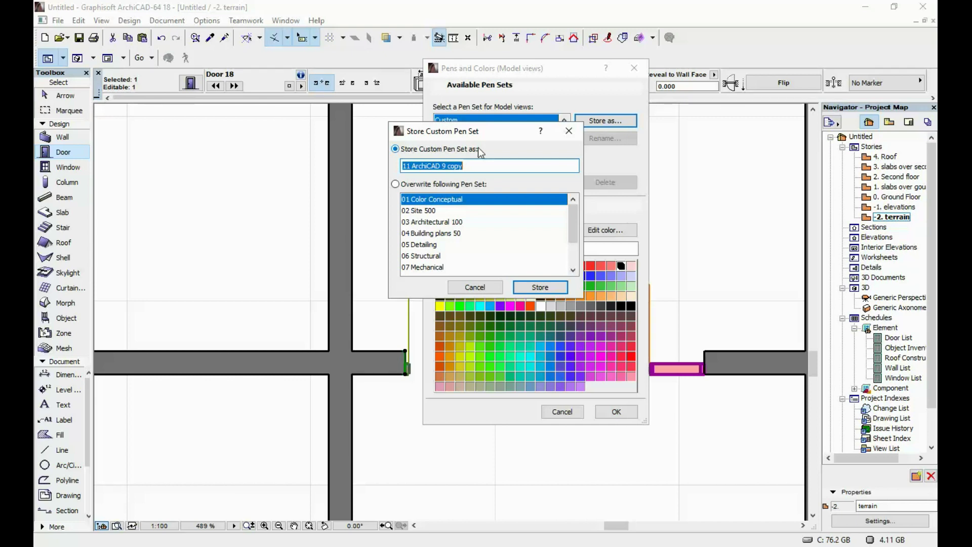
{"action": "type", "text": "oo "}
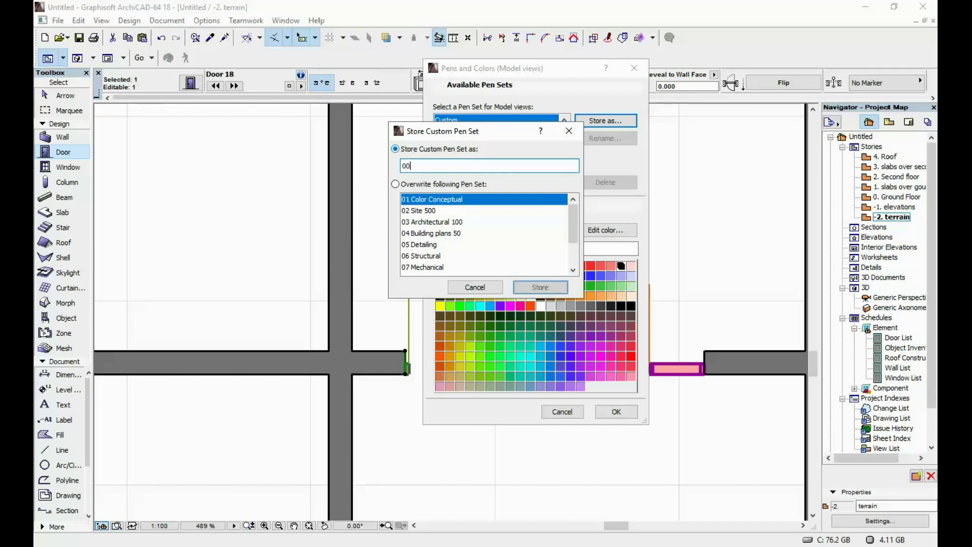
{"action": "type", "text": "rabd"}
{"action": "type", "text": "ndom"}
{"action": "key", "text": "Return"}
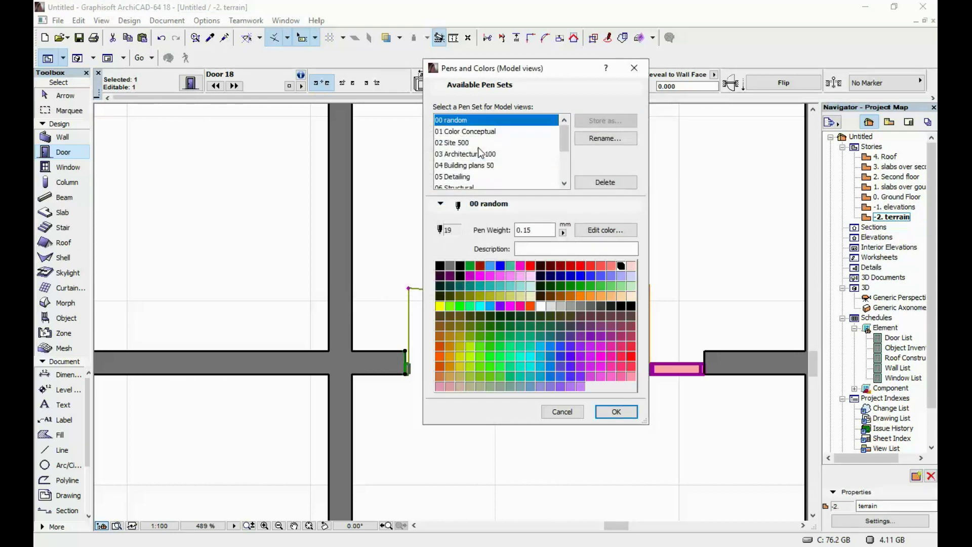
{"action": "left_click", "coordinate": [616, 412]}
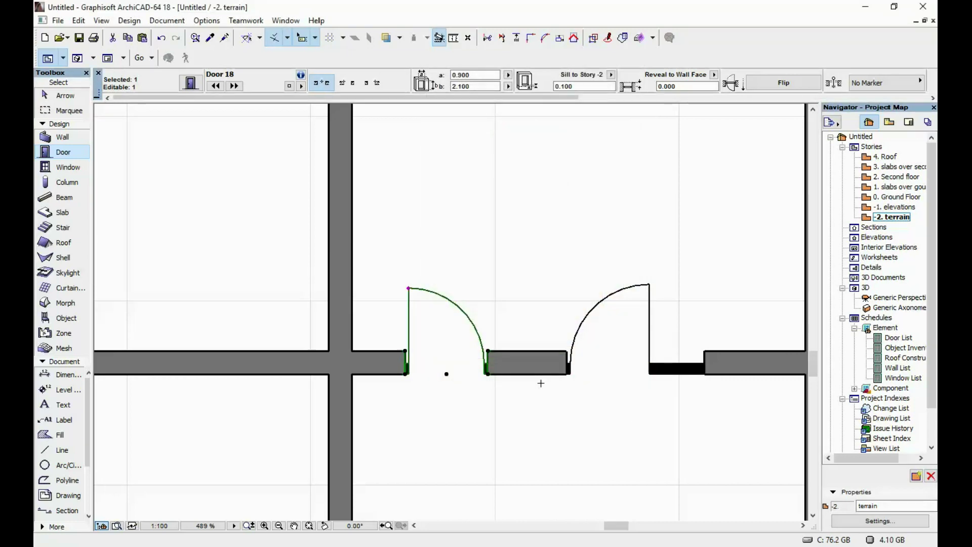
Deselect the door and switch to the Wall tool.
{"action": "scroll", "coordinate": [532, 243], "scroll_direction": "down", "scroll_amount": 5}
{"action": "key", "text": "Escape"}
{"action": "scroll", "coordinate": [476, 208], "scroll_direction": "up", "scroll_amount": 5}
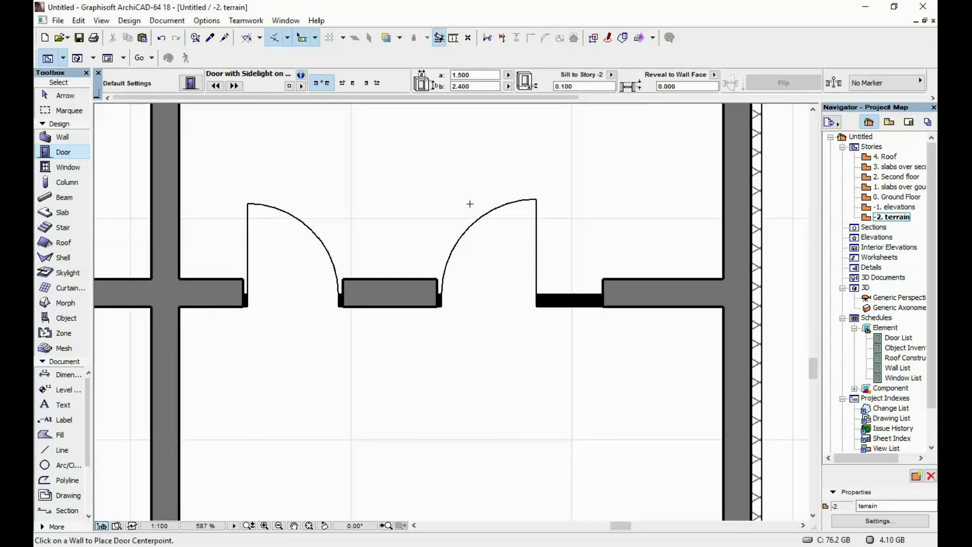
{"action": "left_click", "coordinate": [62, 137]}
{"action": "scroll", "coordinate": [616, 457], "scroll_direction": "down", "scroll_amount": 3}
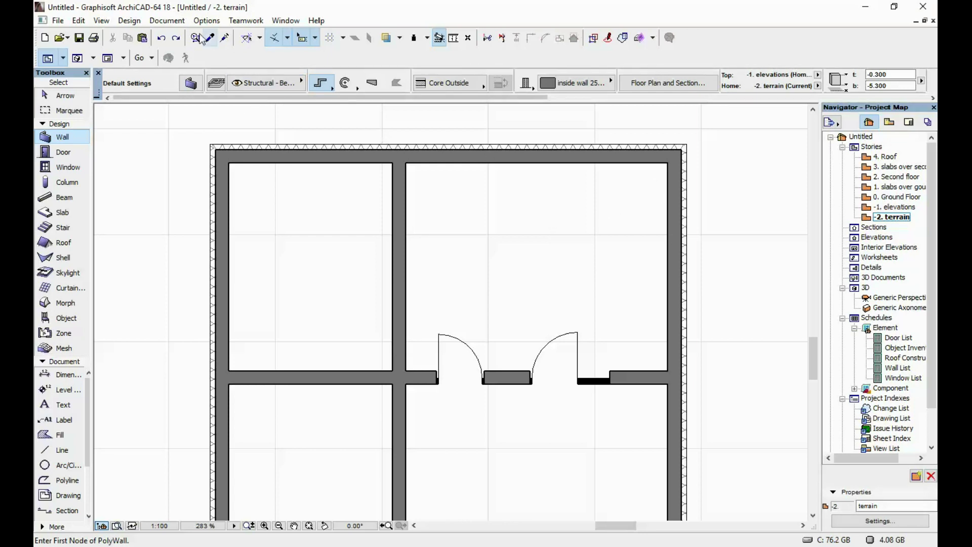
{"action": "left_click", "coordinate": [207, 21]}
{"action": "mouse_move", "coordinate": [273, 171]}
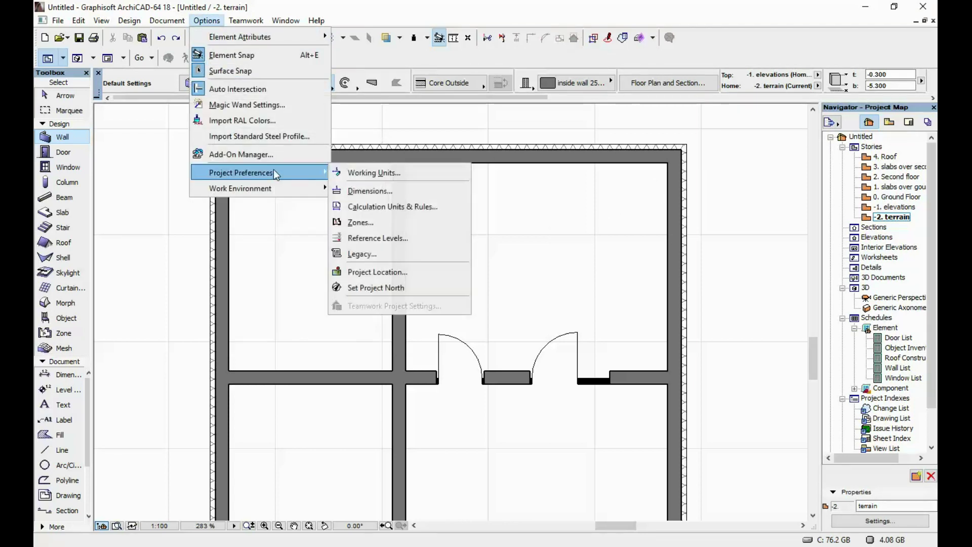
{"action": "left_click", "coordinate": [360, 171]}
{"action": "left_click", "coordinate": [875, 148]}
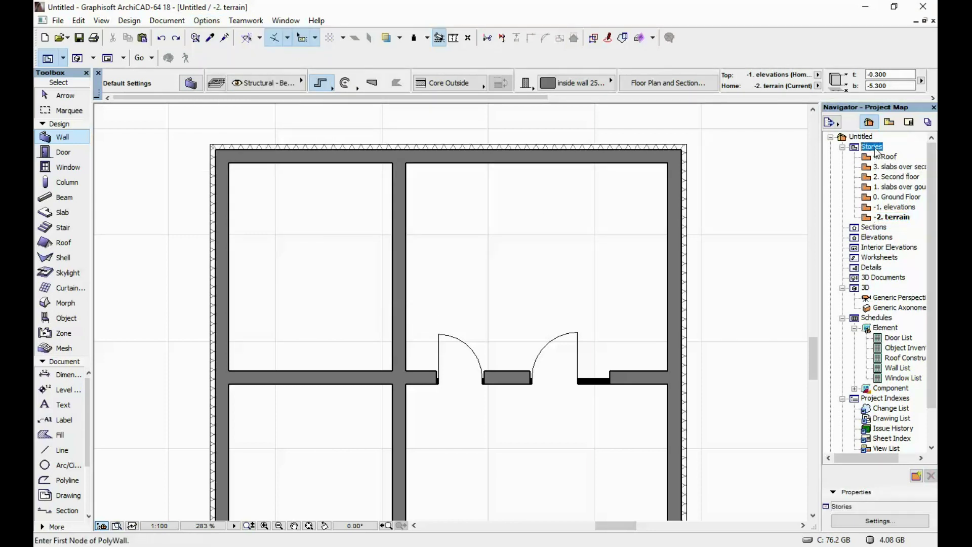
{"action": "left_click", "coordinate": [207, 21]}
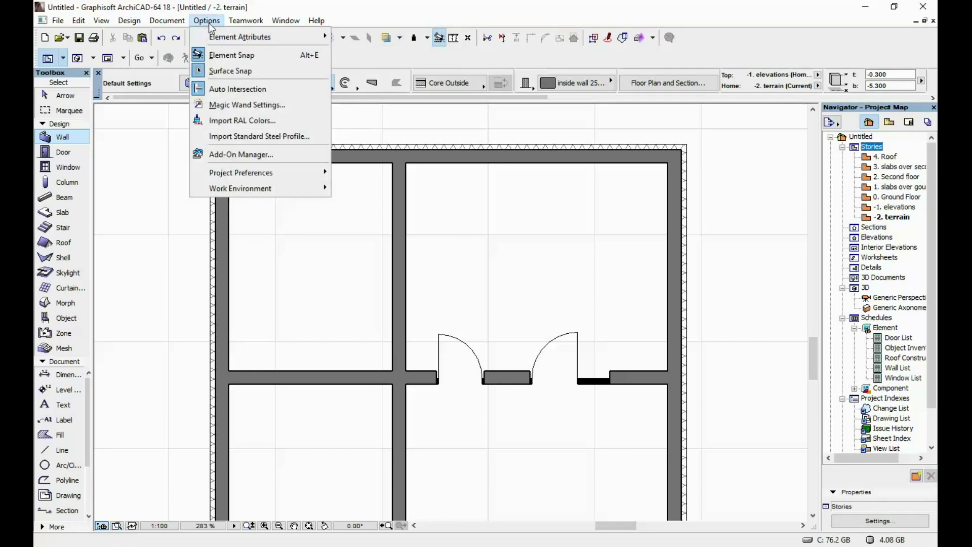
{"action": "mouse_move", "coordinate": [227, 38]}
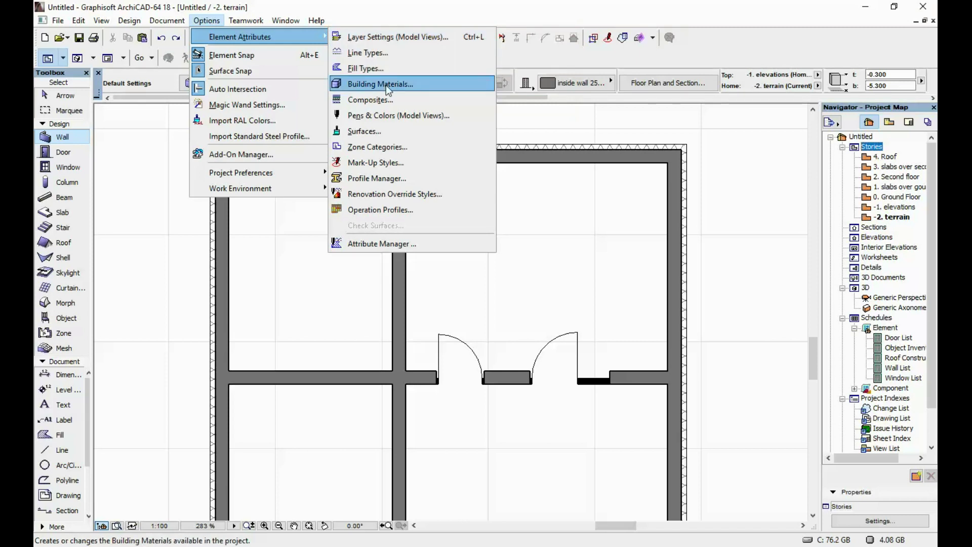
{"action": "left_click", "coordinate": [402, 114]}
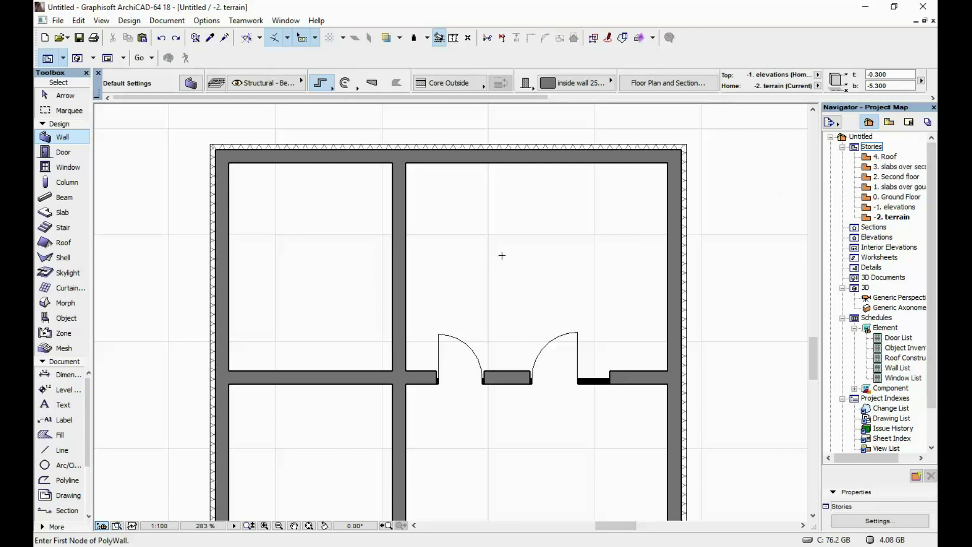
{"action": "scroll", "coordinate": [519, 242], "scroll_direction": "down", "scroll_amount": 4}
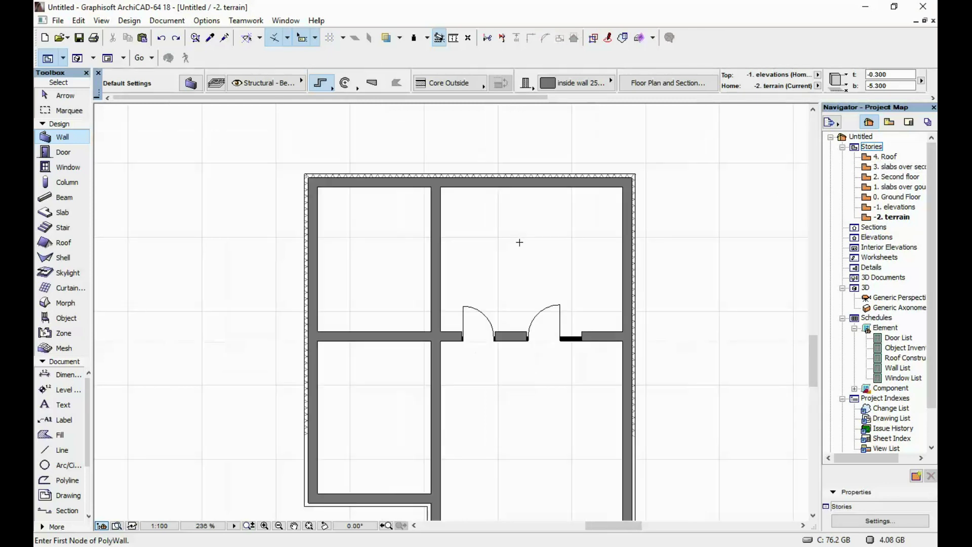
{"action": "middle_click_drag", "start_coordinate": [542, 297], "coordinate": [543, 279]}
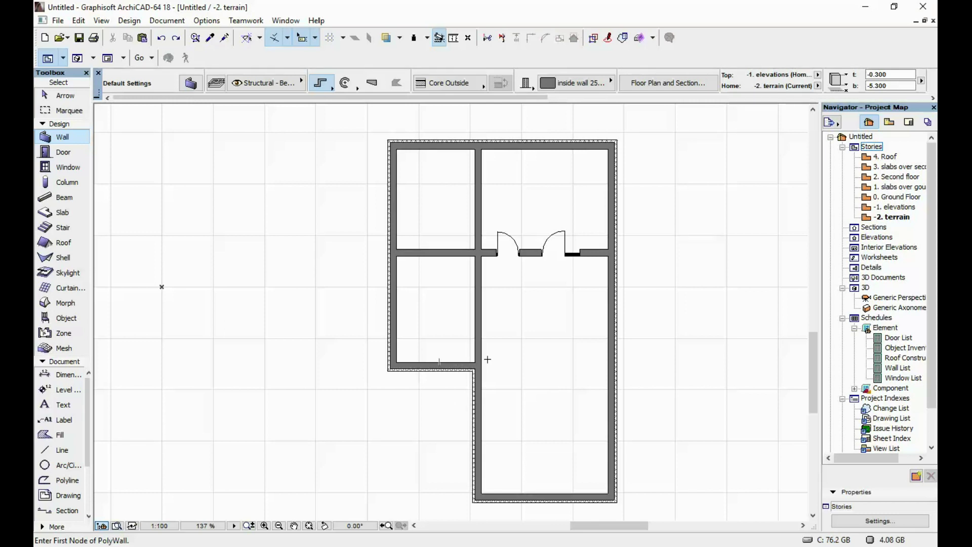
{"action": "scroll", "coordinate": [470, 293], "scroll_direction": "up", "scroll_amount": 4}
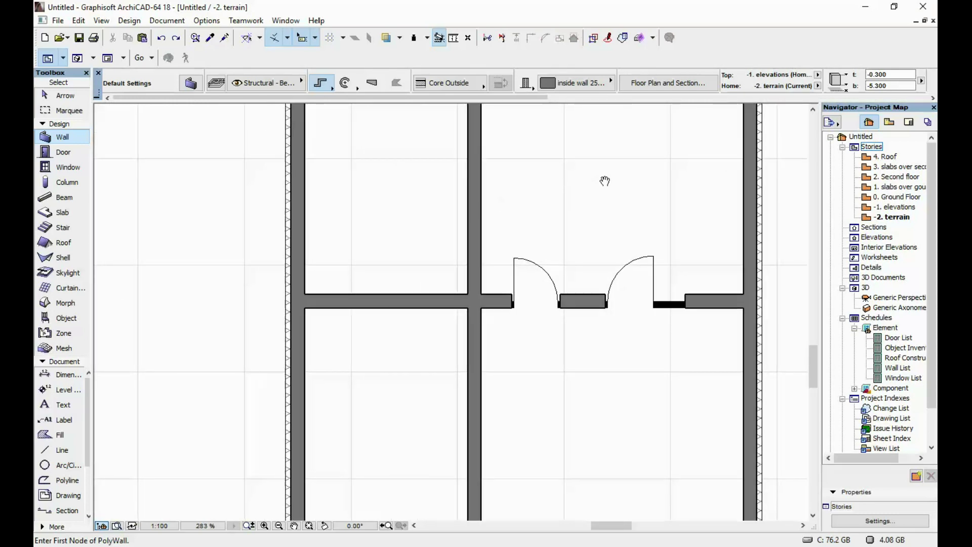
{"action": "middle_click_drag", "start_coordinate": [606, 180], "coordinate": [536, 268]}
{"action": "scroll", "coordinate": [530, 239], "scroll_direction": "up", "scroll_amount": 1}
{"action": "middle_click_drag", "start_coordinate": [556, 232], "coordinate": [560, 275]}
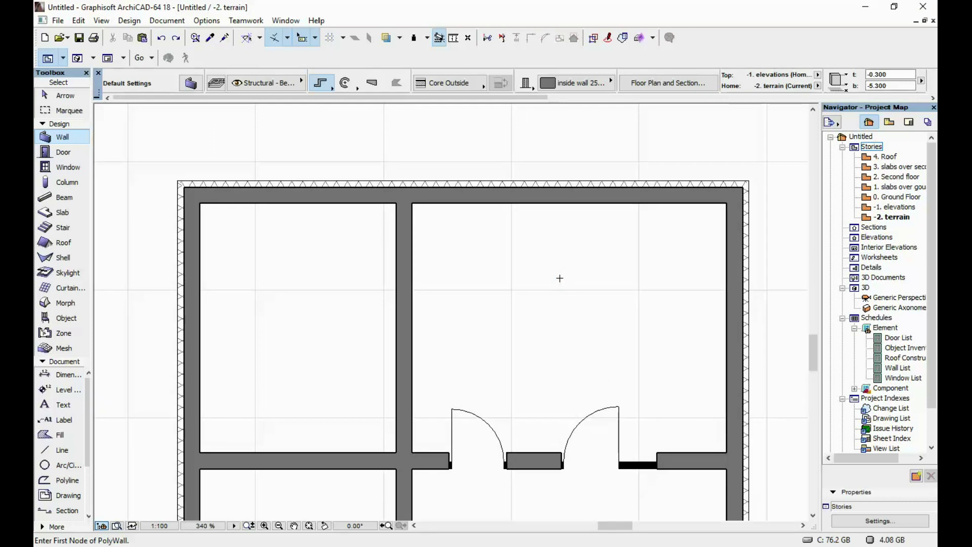